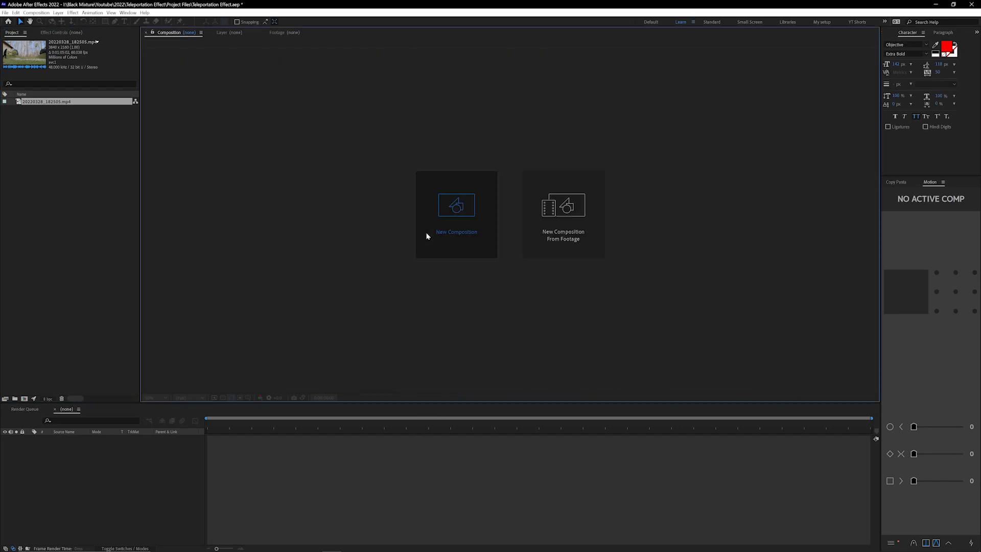
- Create an HDTV 1080 24 composition named Teleportation with a duration of 0:00:10:00
left_click(426, 233)
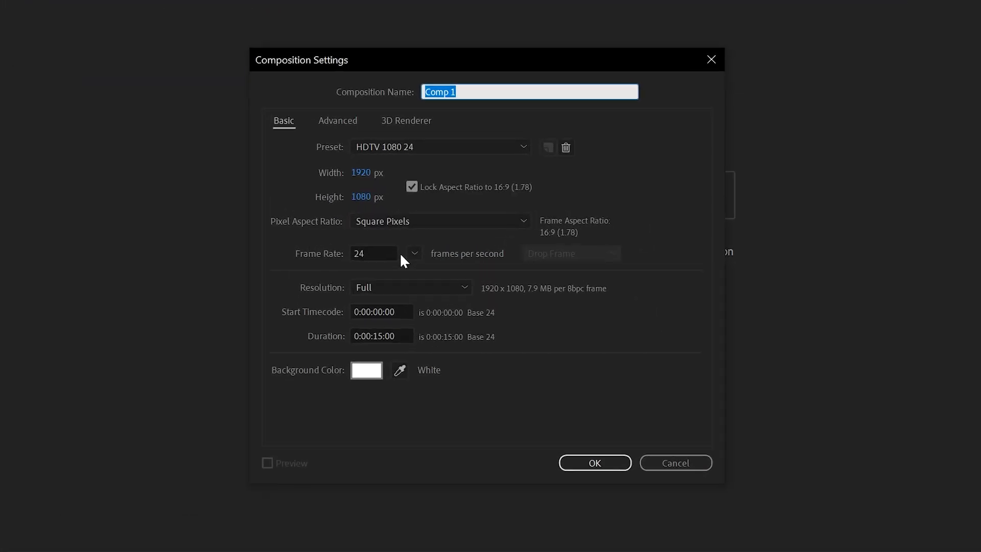
double_click(407, 286)
type("10")
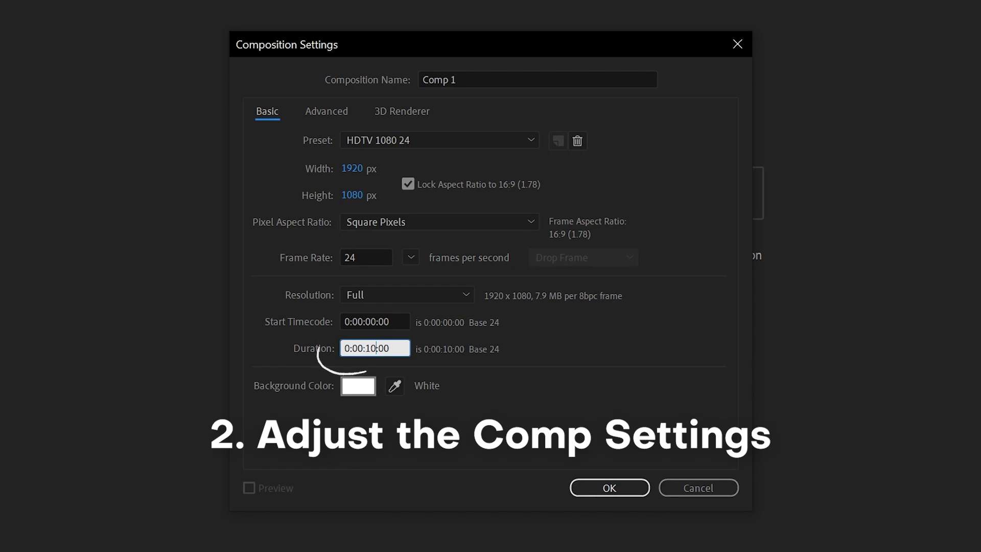
left_click(502, 77)
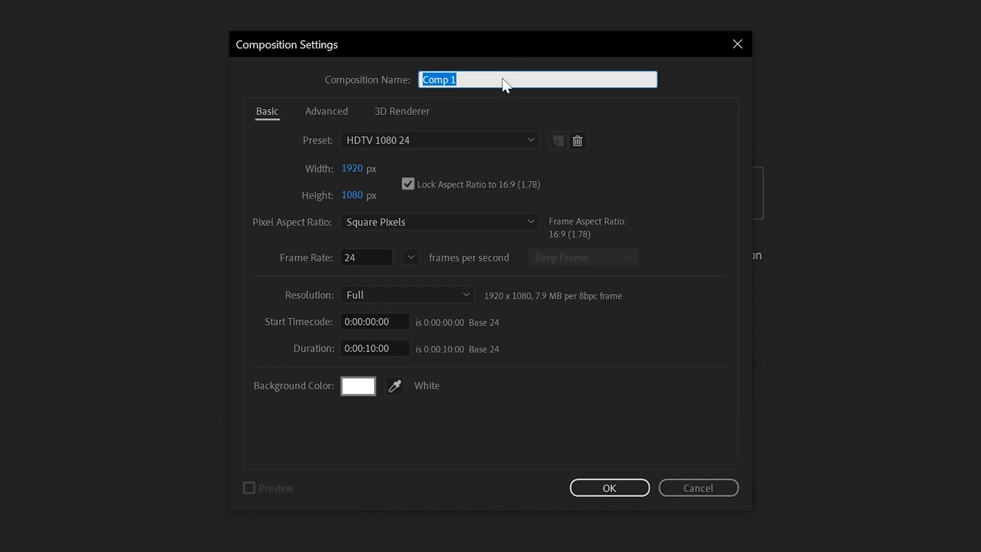
type("Teleportation")
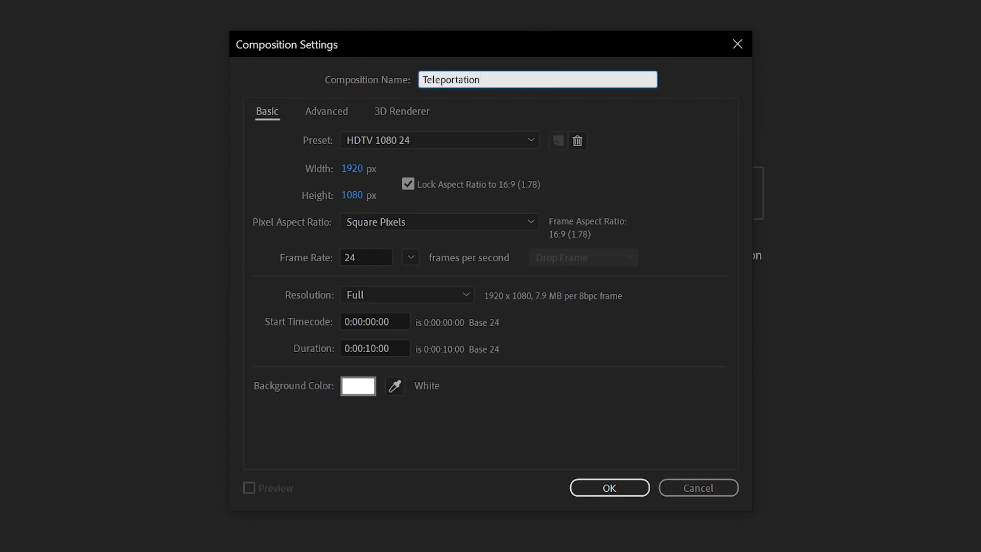
key("Return")
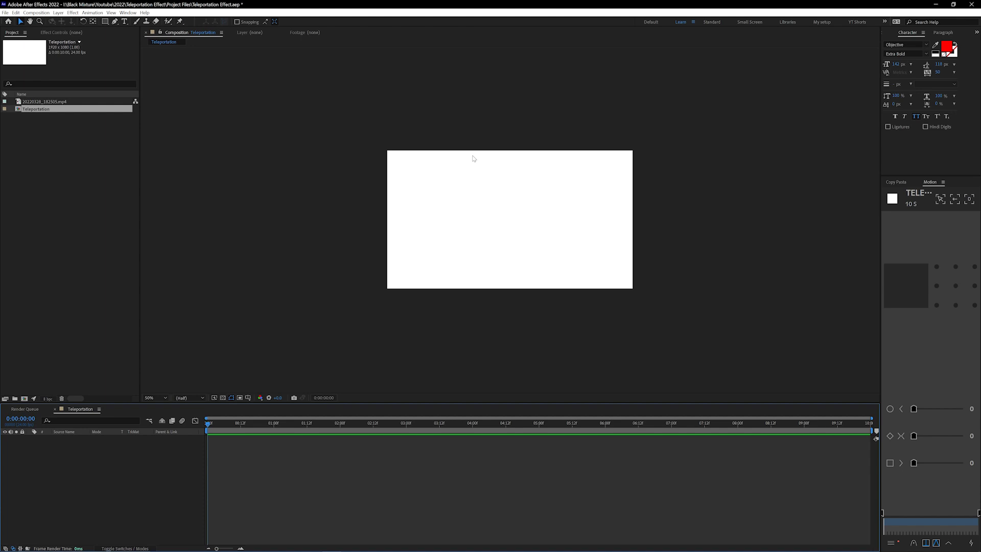
- Add the clip 20220328_182505.mp4 to the Teleportation timeline and fit it to the composition width
left_click_drag(55, 107, 128, 483)
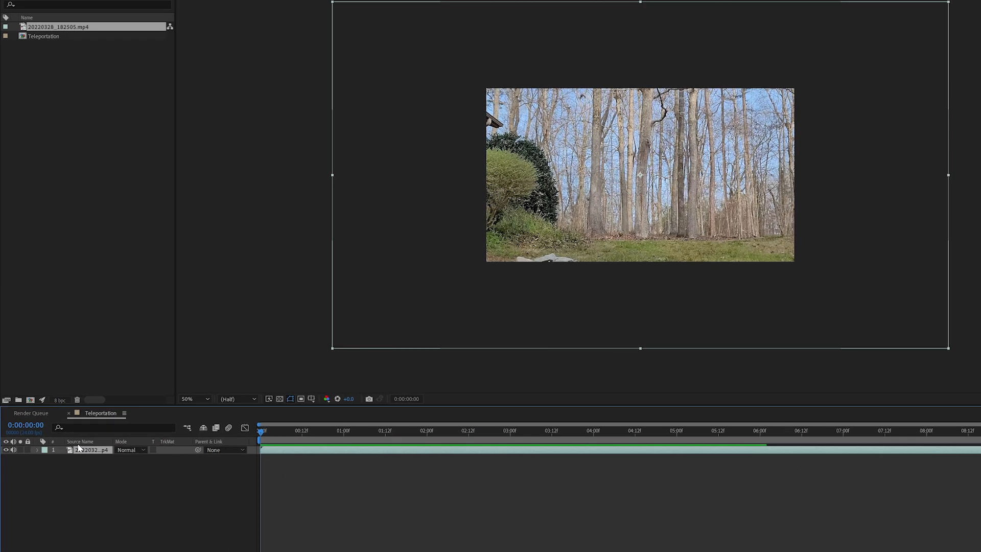
right_click(70, 438)
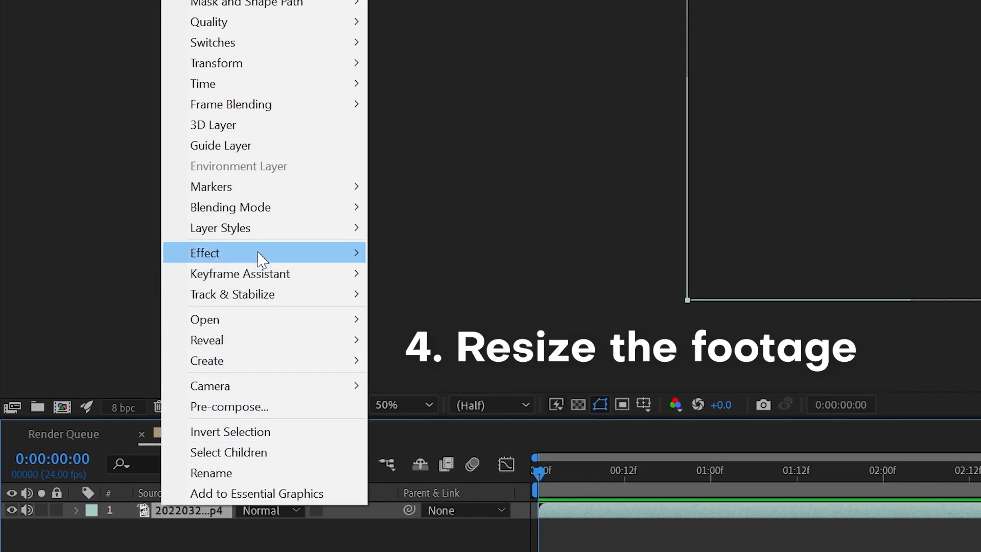
mouse_move(289, 72)
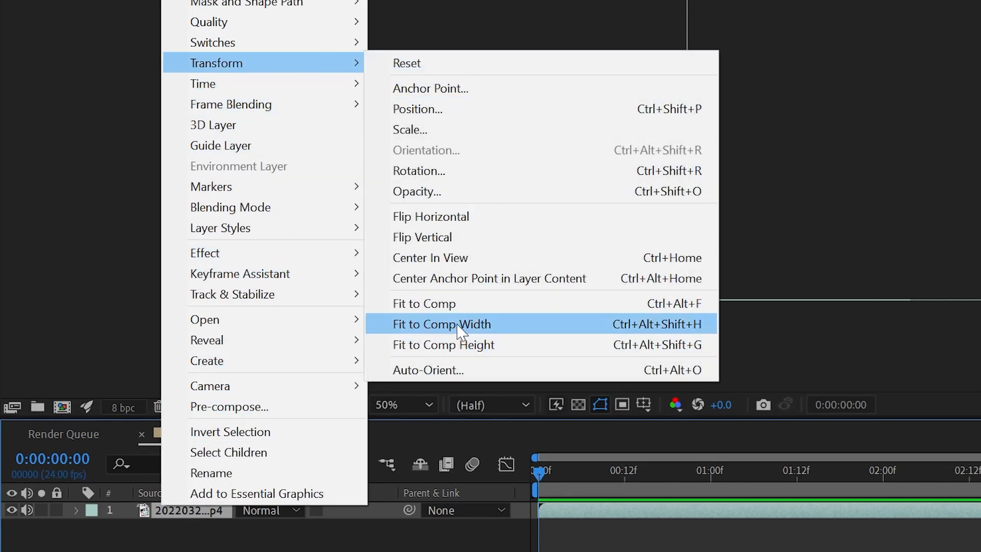
left_click(457, 325)
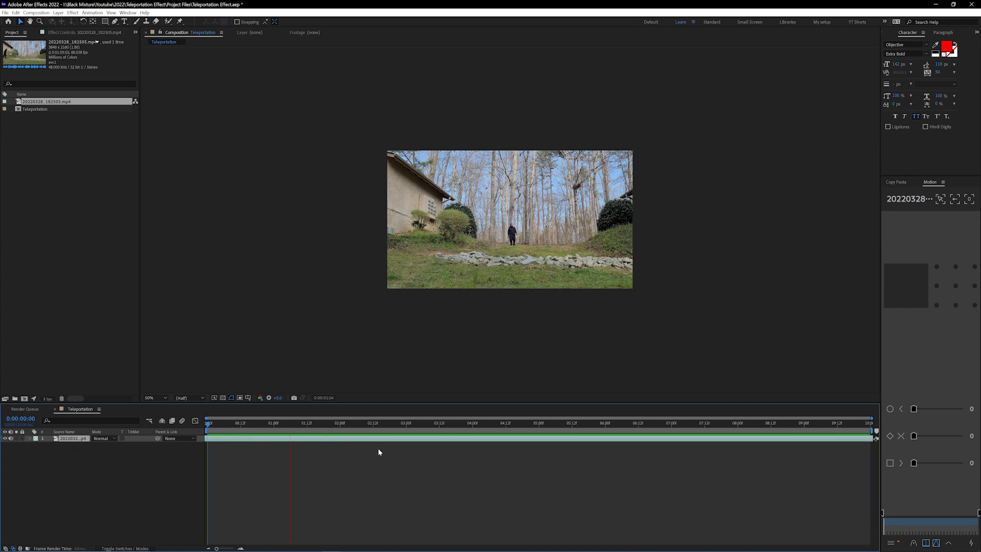
- Split the footage at the jump, trim the upper part to begin at the second jump, butt it against the first clip and preview
key("ctrl+shift+d")
left_click_drag(430, 428, 460, 431)
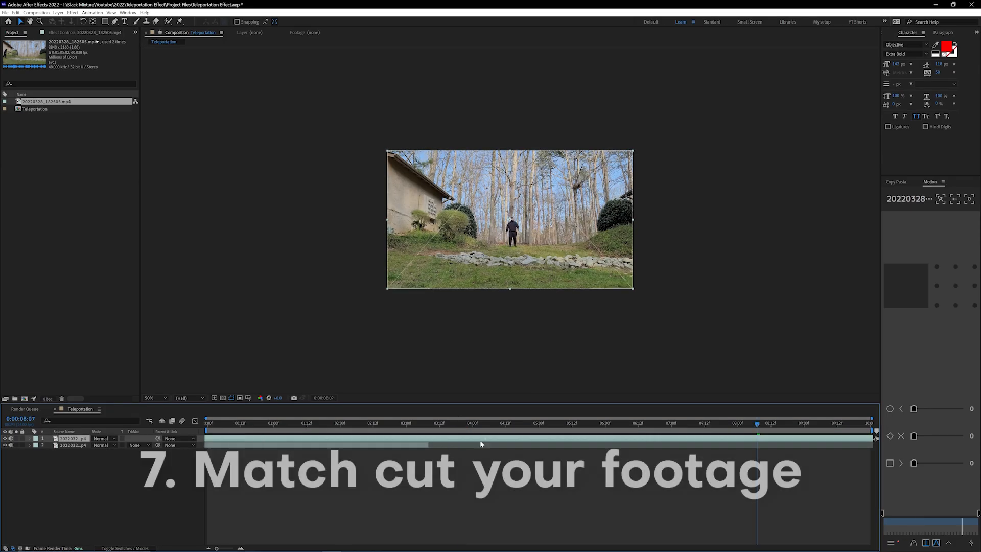
left_click_drag(481, 440, 646, 439)
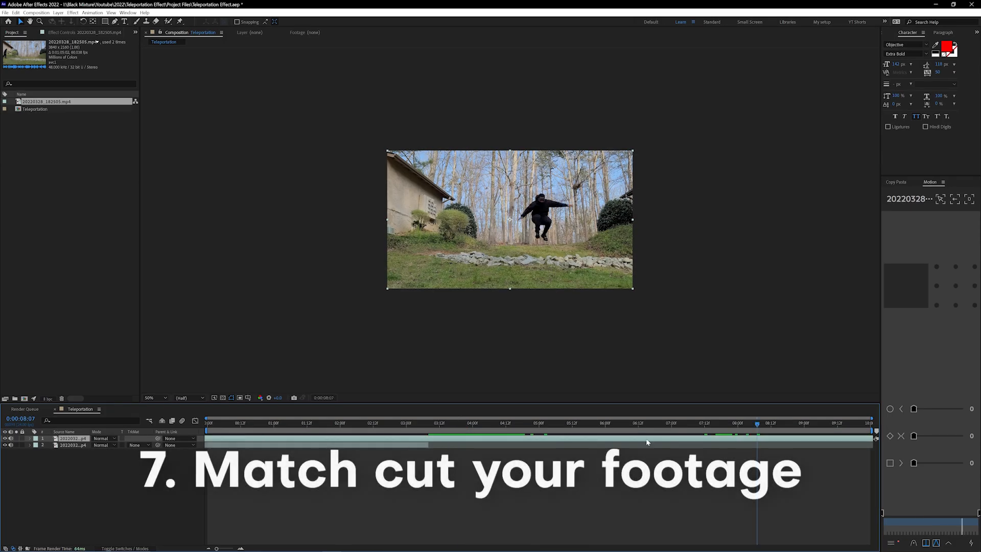
key("alt+[")
left_click_drag(768, 439, 442, 440)
left_click(429, 429)
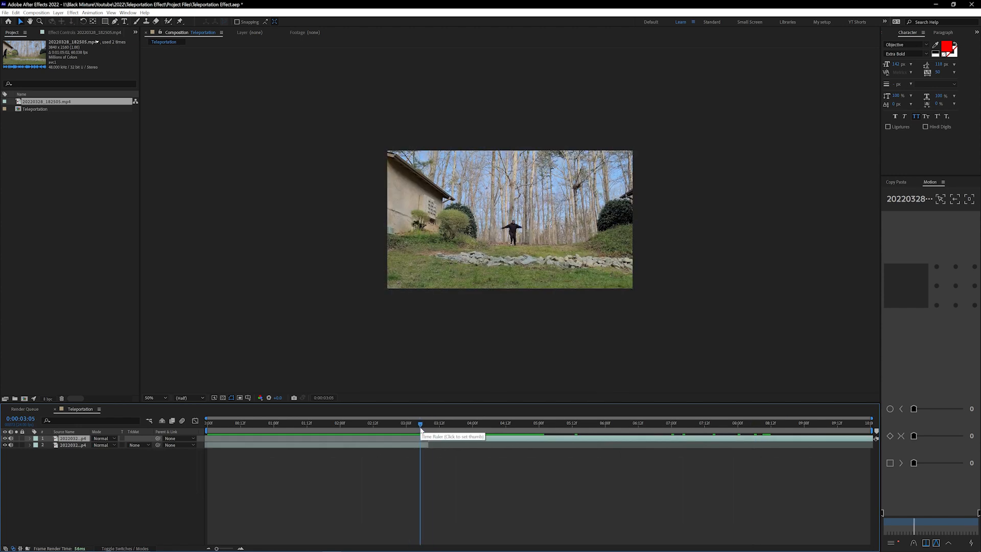
left_click(331, 422)
key("space")
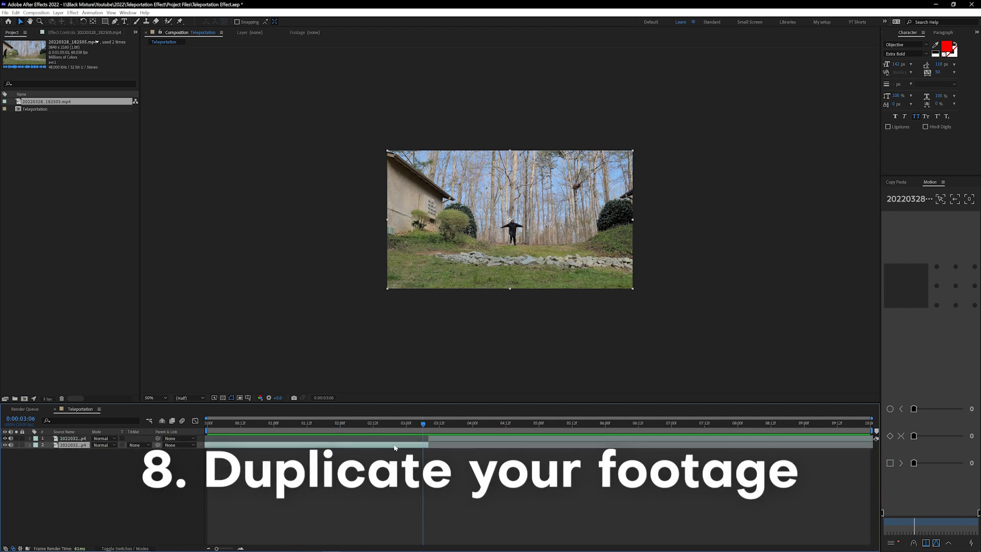
- Duplicate the first jump clip as the bottom layer, extend it past the cut, and shift the top clip's start to about 4:11
key("ctrl+d")
left_click(396, 452)
left_click_drag(428, 451, 531, 438)
left_click_drag(439, 454, 492, 454)
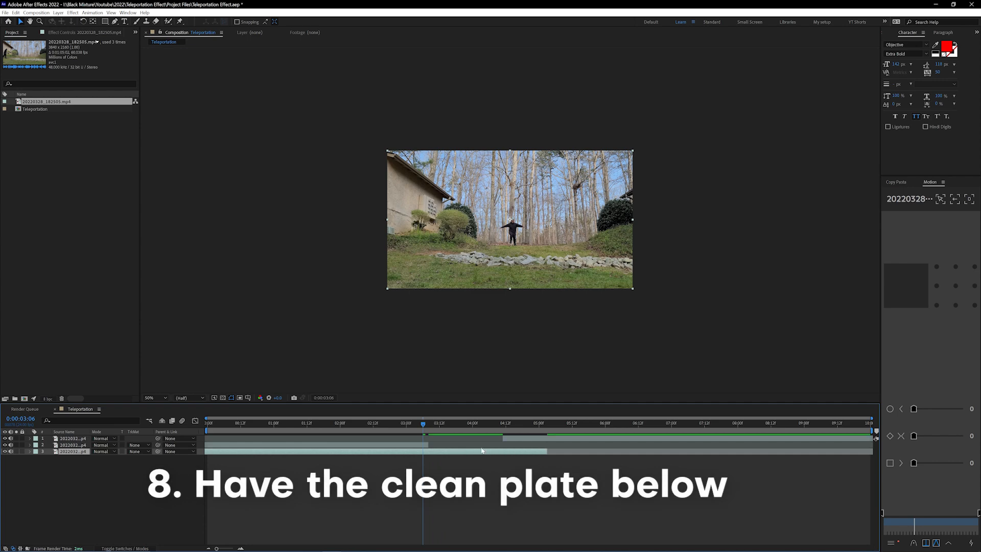
- Extend the bottom layer to the composition's end and slip its footage to an empty shot as the clean plate
left_click_drag(438, 427, 453, 426)
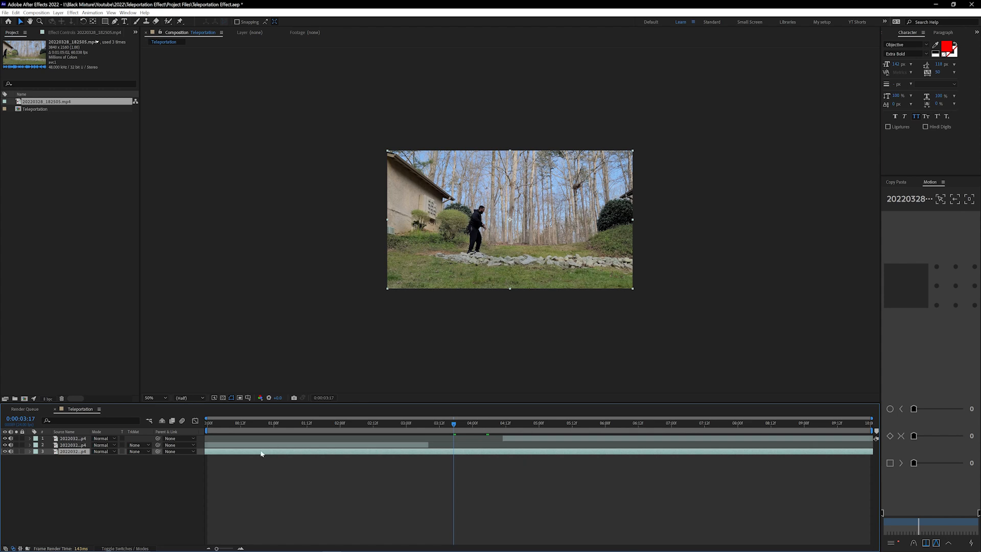
left_click_drag(623, 453, 330, 453)
left_click_drag(479, 462, 631, 463)
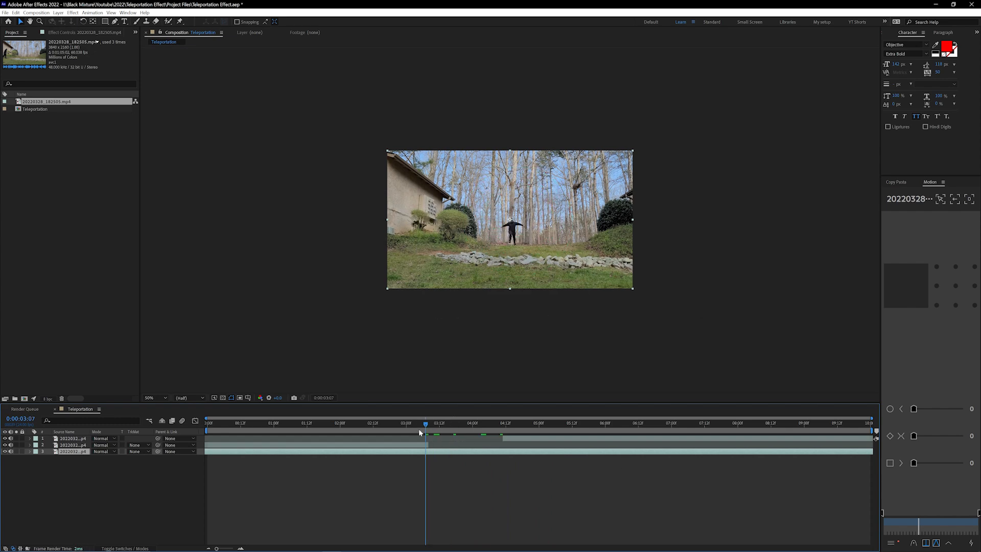
- Preview the cut and move the top clip earlier so it starts at about 3:12
key("space")
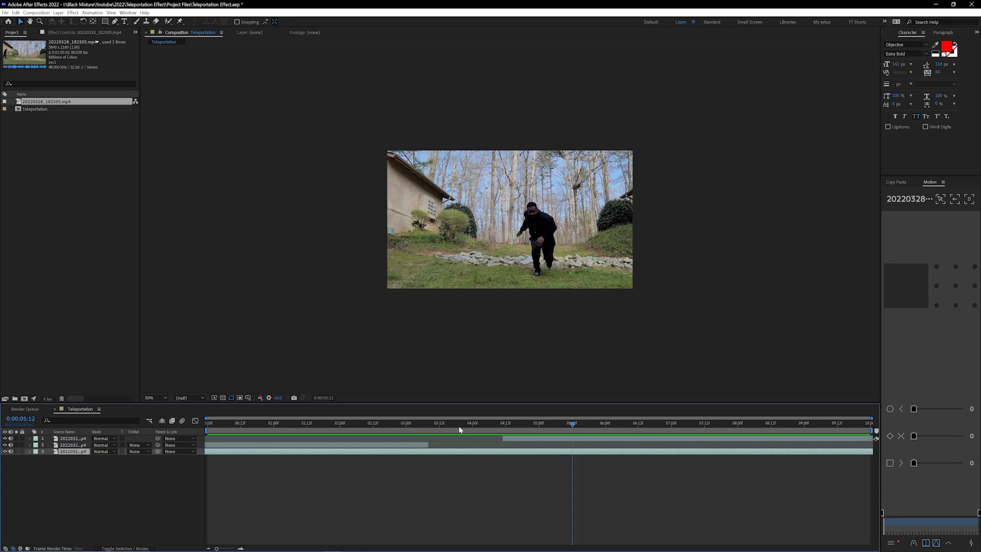
left_click_drag(464, 428, 426, 427)
left_click(508, 440)
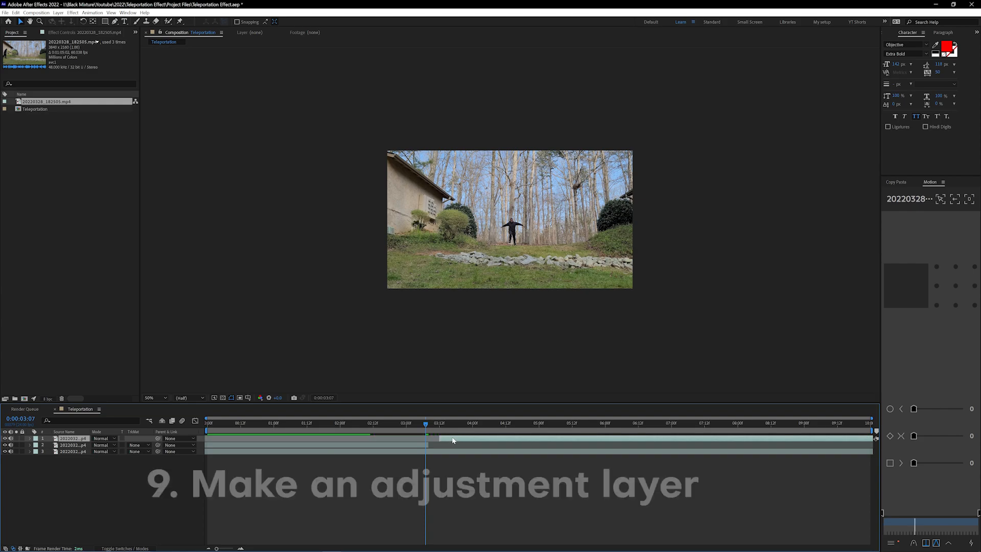
- Add a new adjustment layer and trim it to a short span of about 3:04 to 3:21 around the teleport gap
right_click(185, 394)
mouse_move(209, 404)
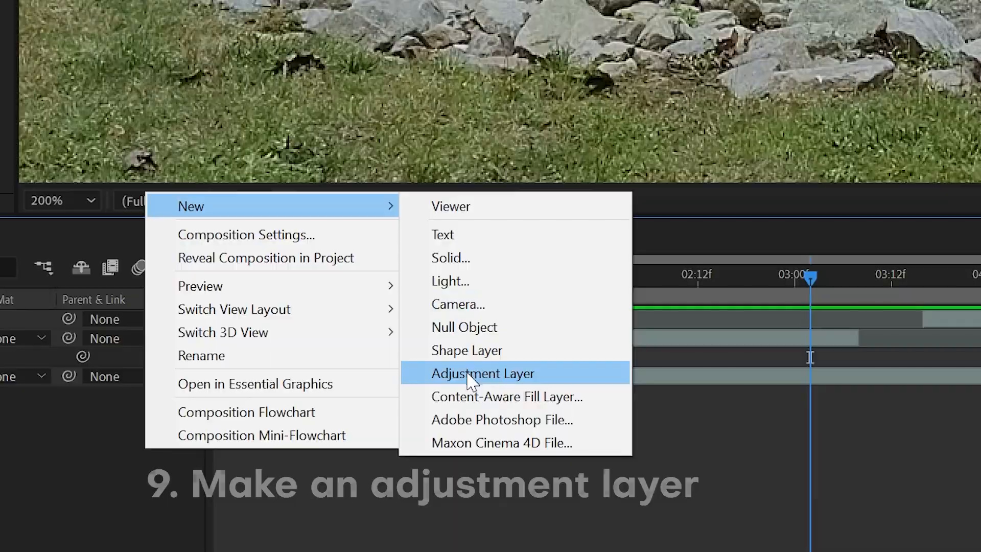
left_click(299, 456)
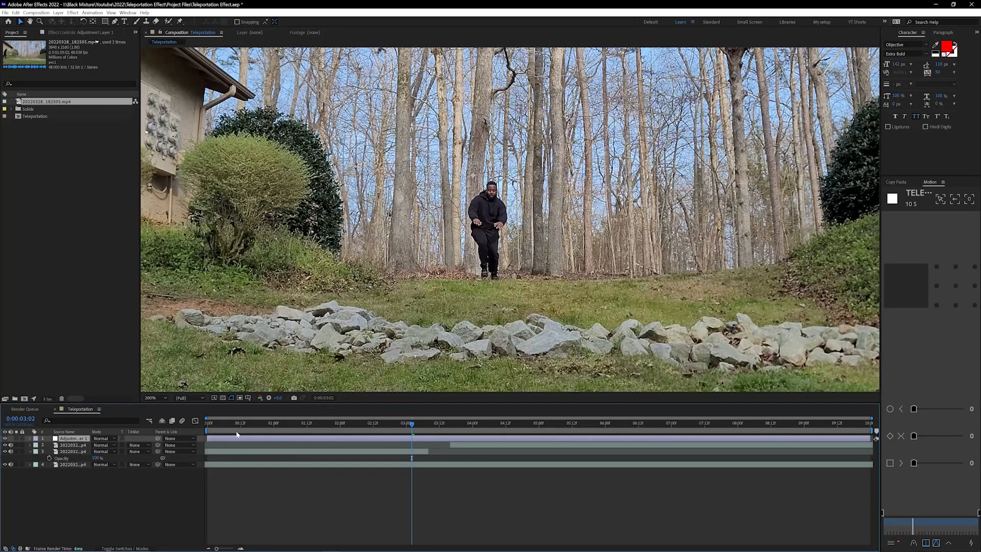
key("alt+bracketright")
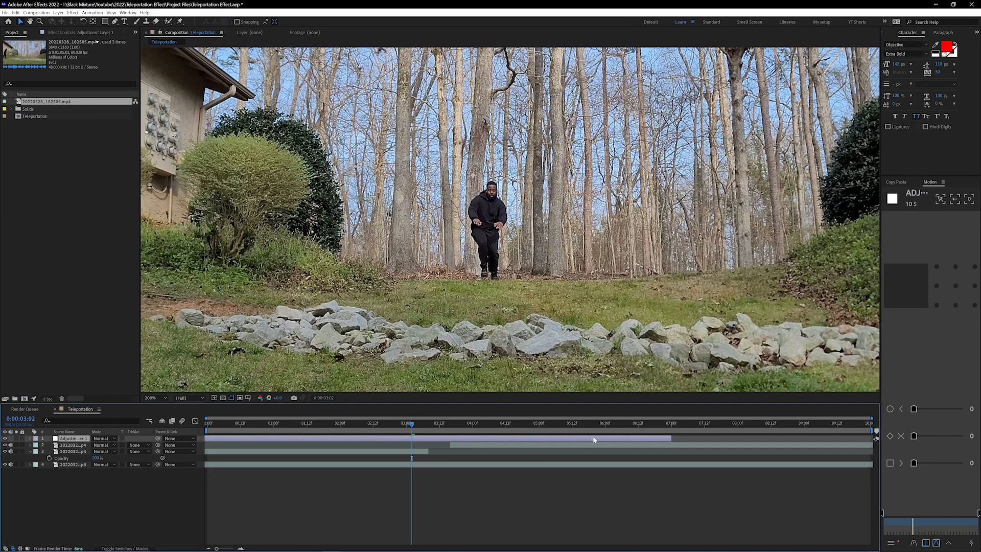
key("alt+bracketleft")
left_click_drag(670, 438, 459, 433)
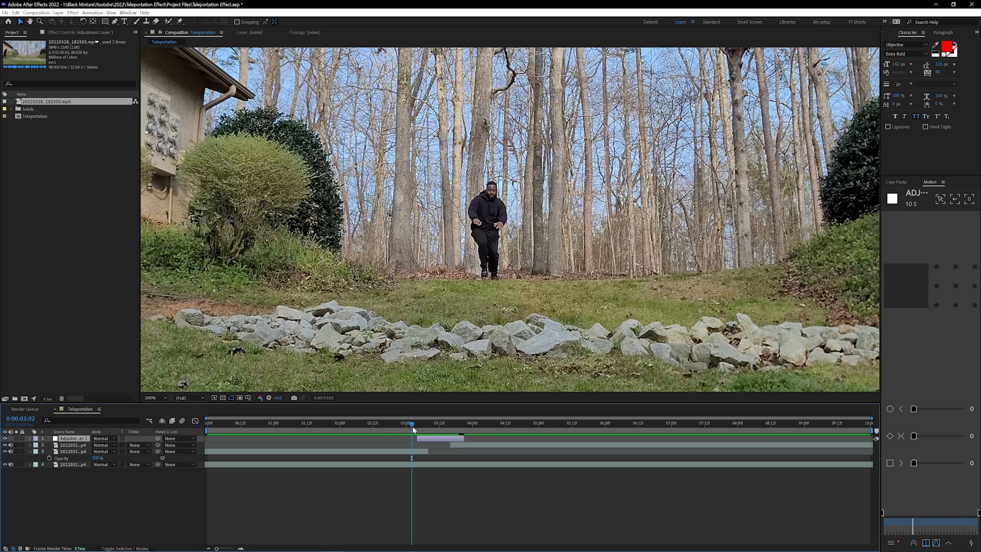
- Move the playhead to 0:00:03:07 and open the adjustment layer's context options
left_click_drag(412, 426, 428, 428)
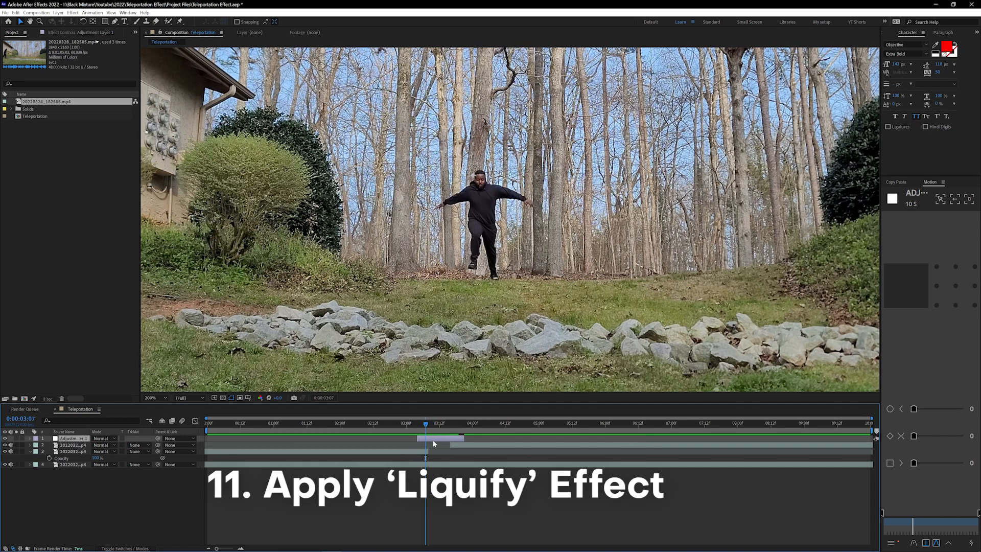
right_click(434, 438)
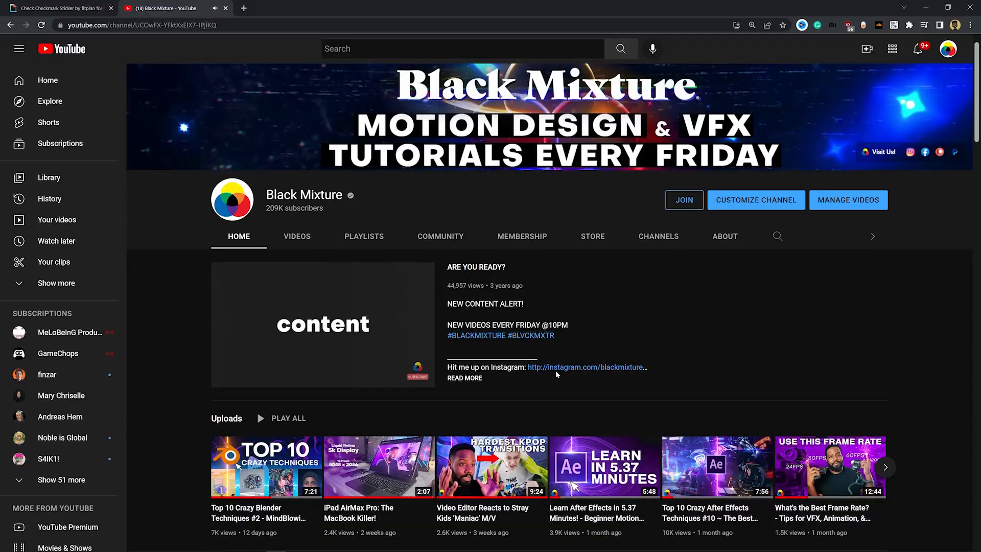
scroll(556, 374, "down", 6)
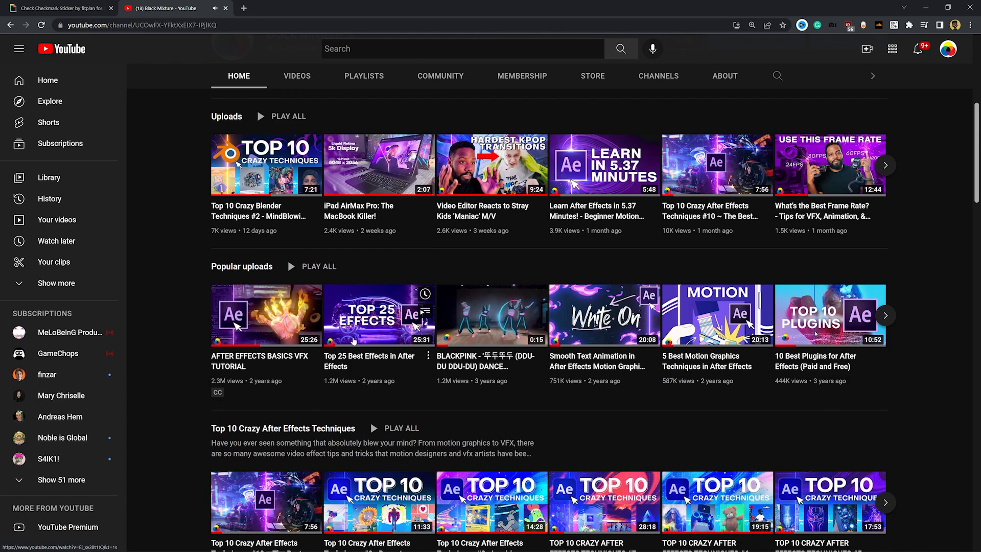
left_click(388, 337)
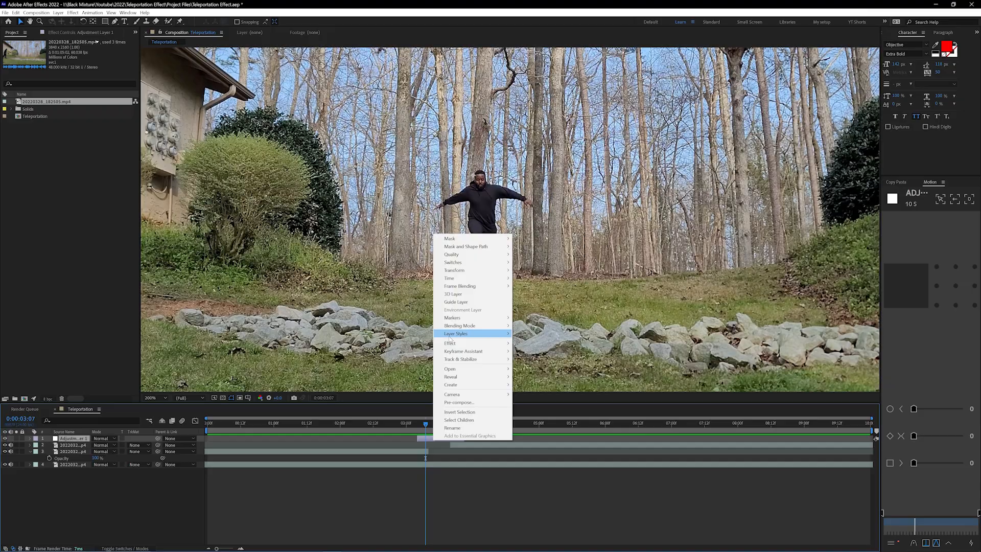
- Apply the Liquify distort effect to the adjustment layer and expand its Pucker Tool Options
mouse_move(450, 344)
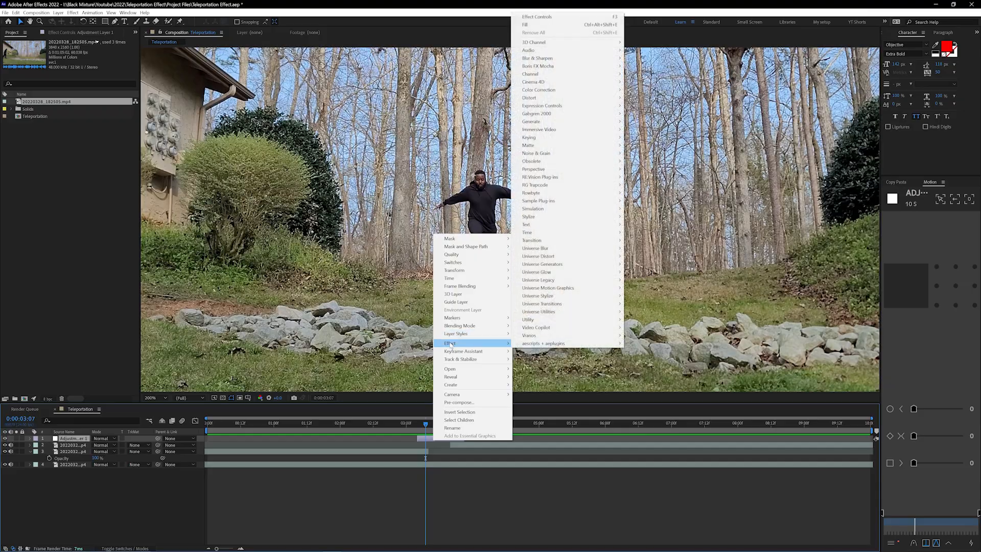
mouse_move(621, 100)
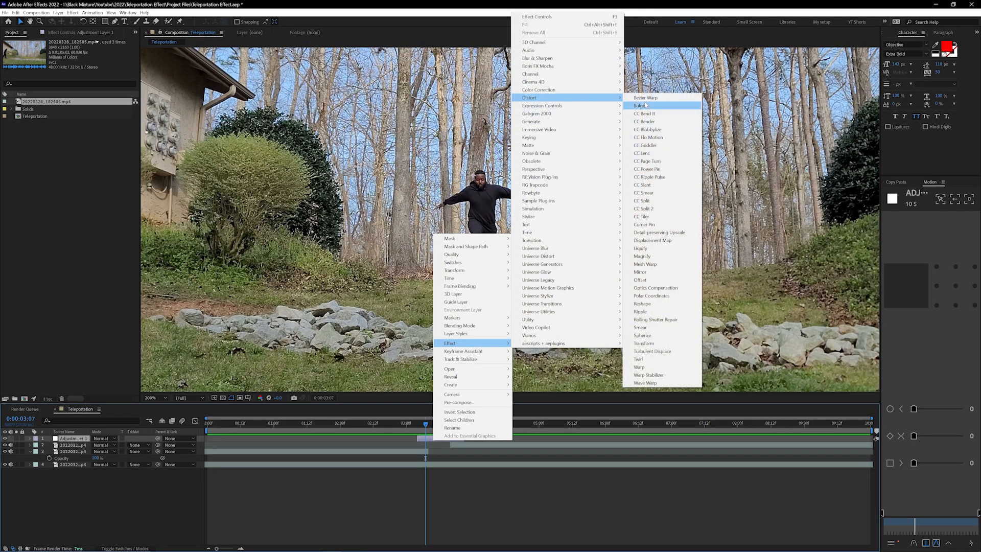
left_click(640, 248)
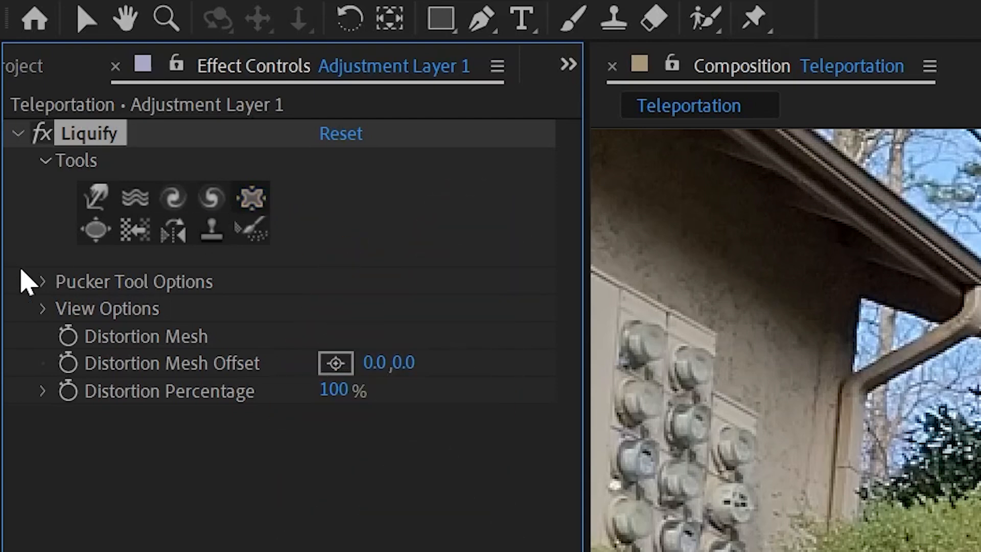
left_click(43, 309)
left_click(42, 308)
left_click(42, 281)
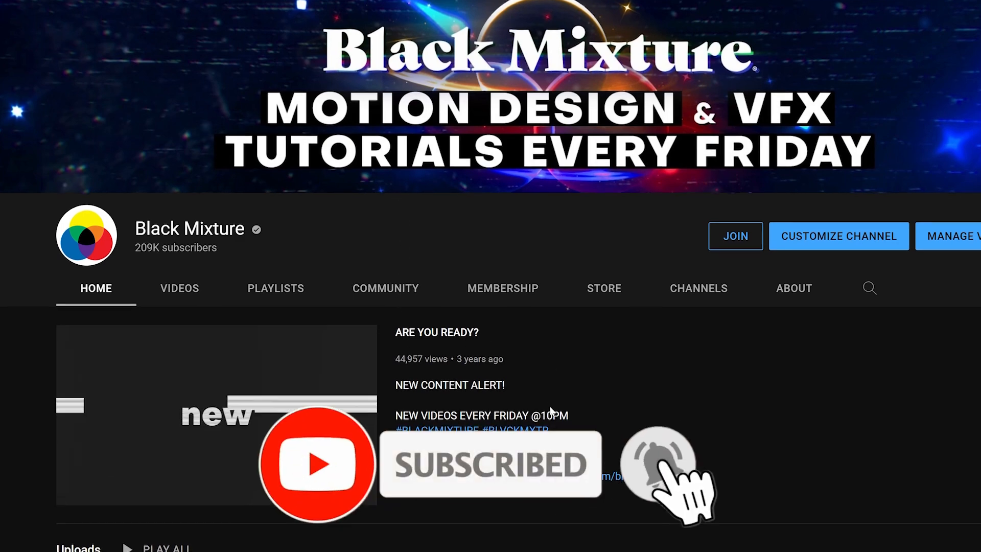
scroll(404, 354, "down", 7)
scroll(371, 268, "down", 2)
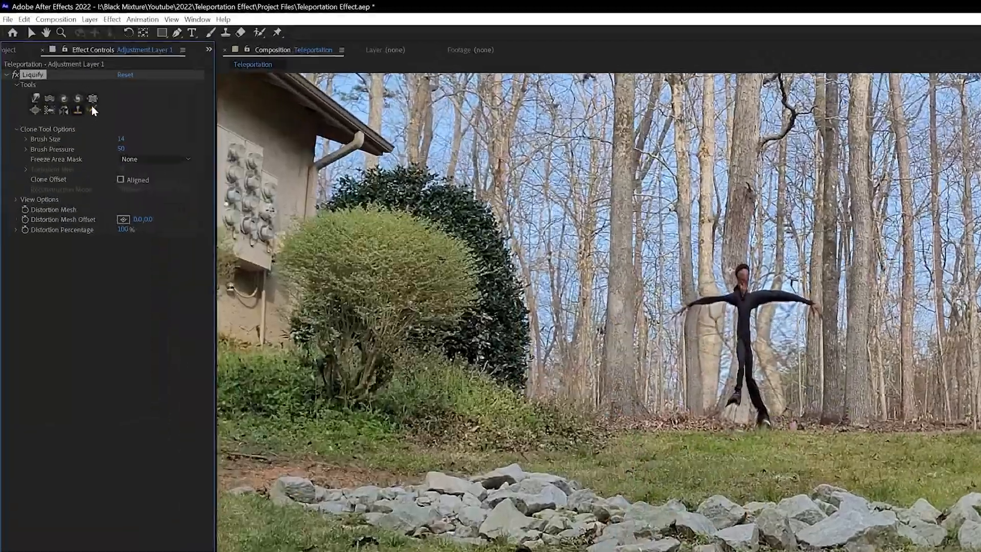
- Test different Liquify Distortion Percentage values, set it to 0%, and enable its keyframing at 0:00:03:05
left_click(92, 110)
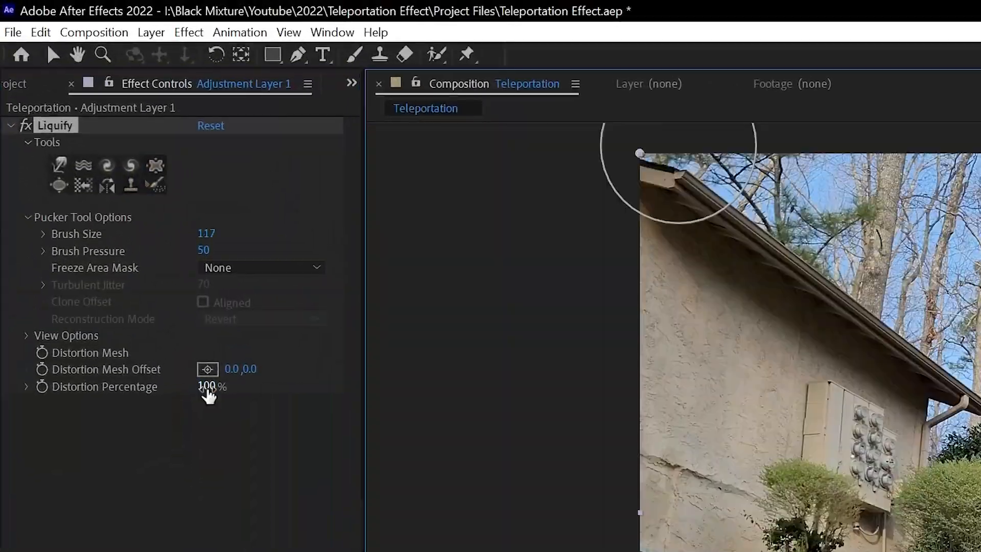
mouse_move(124, 235)
left_mouse_down()
mouse_move(68, 228)
mouse_move(84, 237)
left_mouse_up()
mouse_move(71, 198)
left_mouse_down()
mouse_move(43, 205)
mouse_move(72, 202)
left_mouse_up()
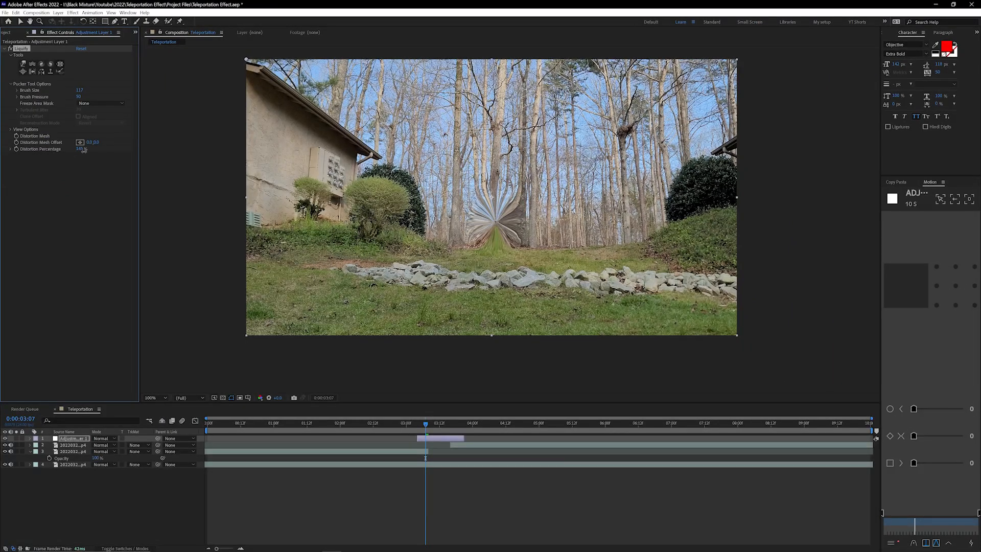
mouse_move(106, 150)
left_mouse_down()
mouse_move(55, 154)
mouse_move(106, 153)
left_mouse_up()
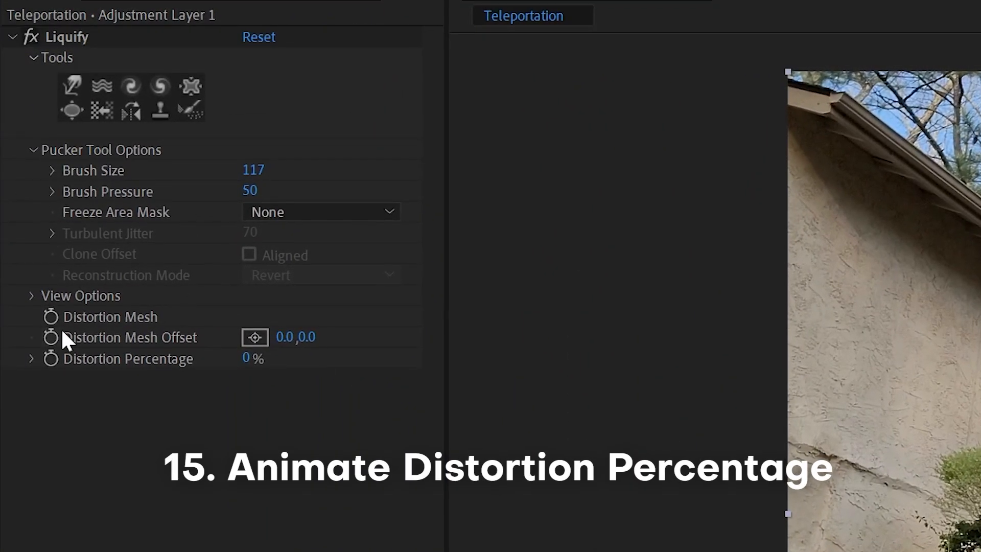
left_click(51, 360)
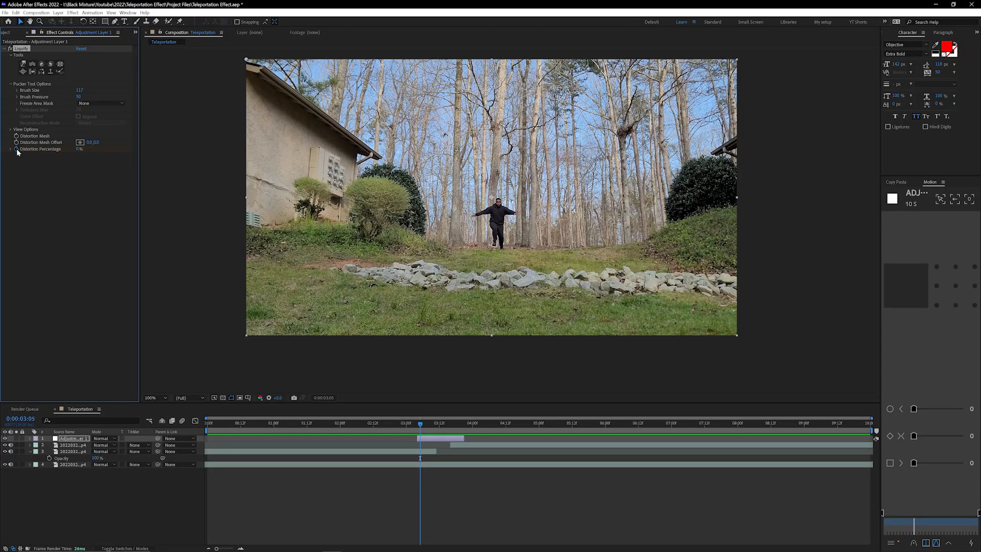
- Keyframe the Liquify Distortion Percentage at 139% on 0:00:03:10 and at 0% on 0:00:03:11
left_click_drag(426, 423, 435, 429)
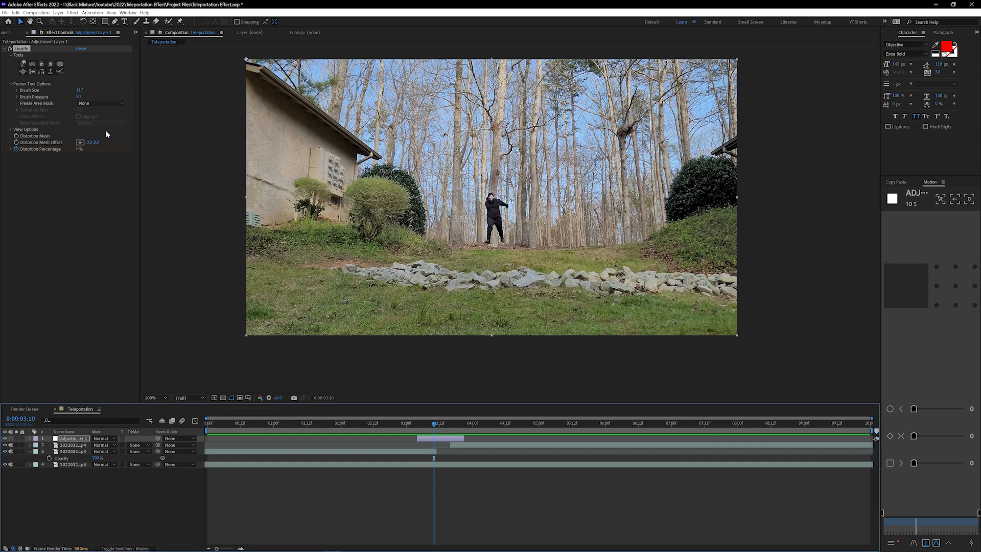
left_click_drag(78, 149, 84, 148)
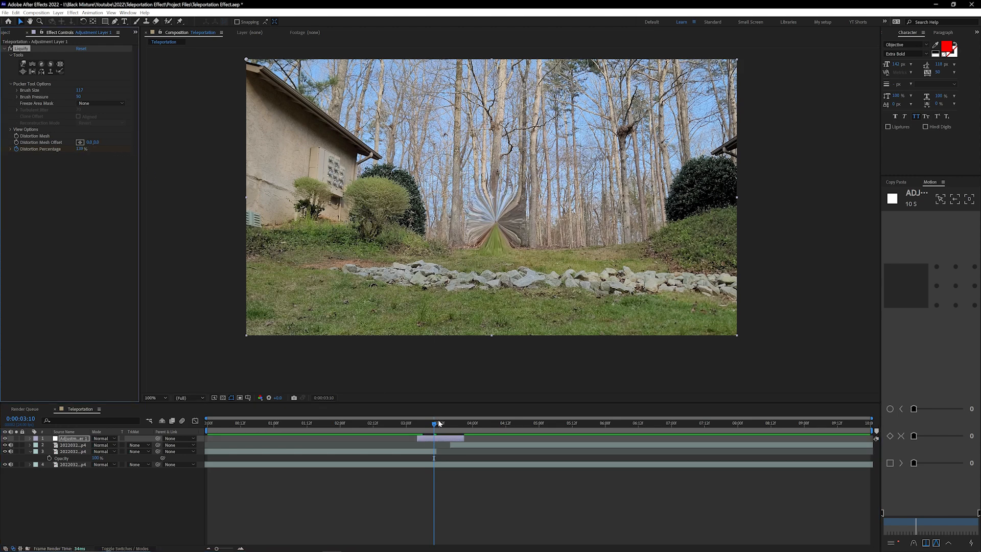
mouse_move(438, 422)
left_mouse_down()
mouse_move(418, 428)
mouse_move(438, 427)
left_mouse_up()
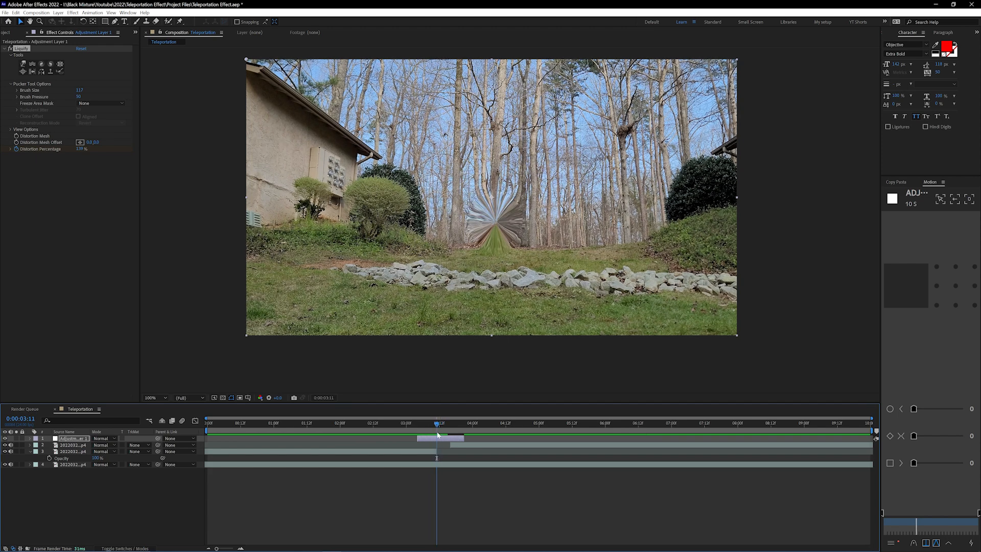
left_click(79, 150)
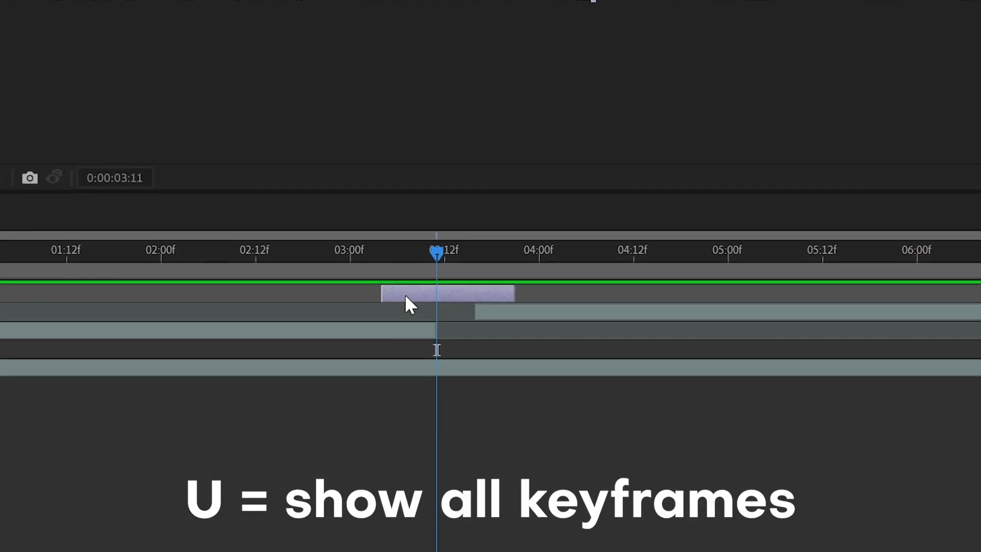
- Reveal the adjustment layer's keyframes, move the middle Distortion Percentage keyframe to about 0:00:03:08, and scrub across the warp
key("u")
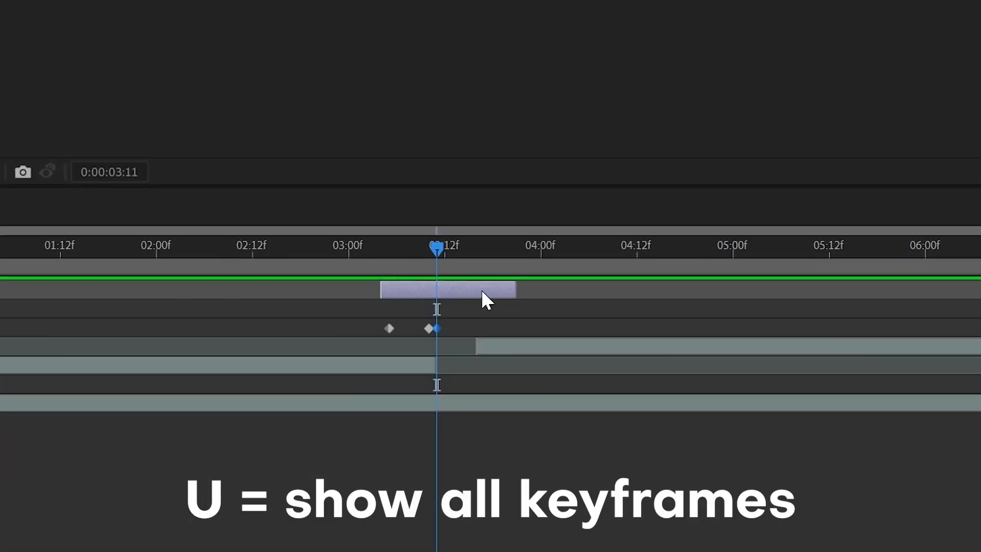
left_click(441, 332)
mouse_move(427, 330)
left_mouse_down()
mouse_move(388, 335)
mouse_move(423, 338)
left_mouse_up()
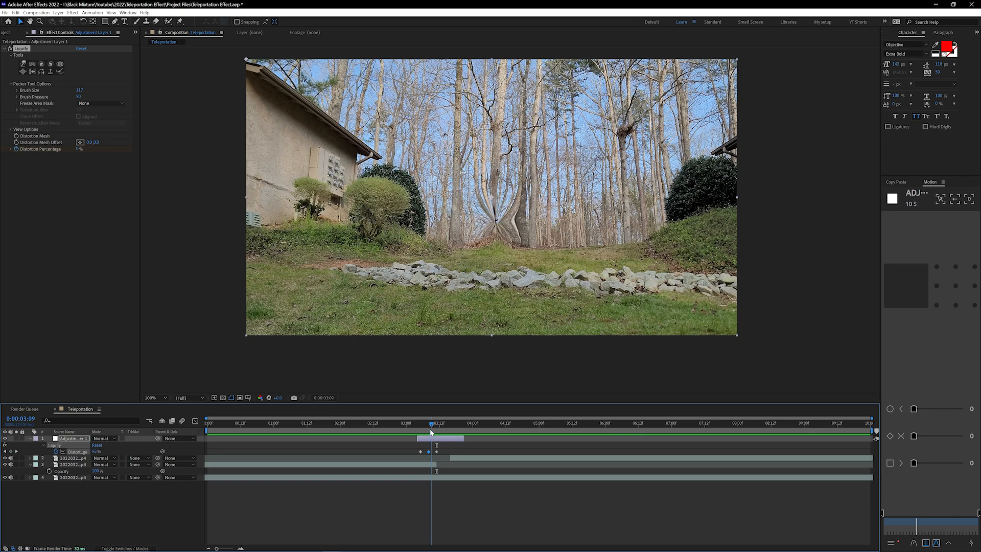
mouse_move(431, 432)
left_mouse_down()
mouse_move(442, 433)
mouse_move(428, 441)
mouse_move(439, 455)
mouse_move(416, 434)
mouse_move(448, 436)
mouse_move(434, 448)
left_mouse_up()
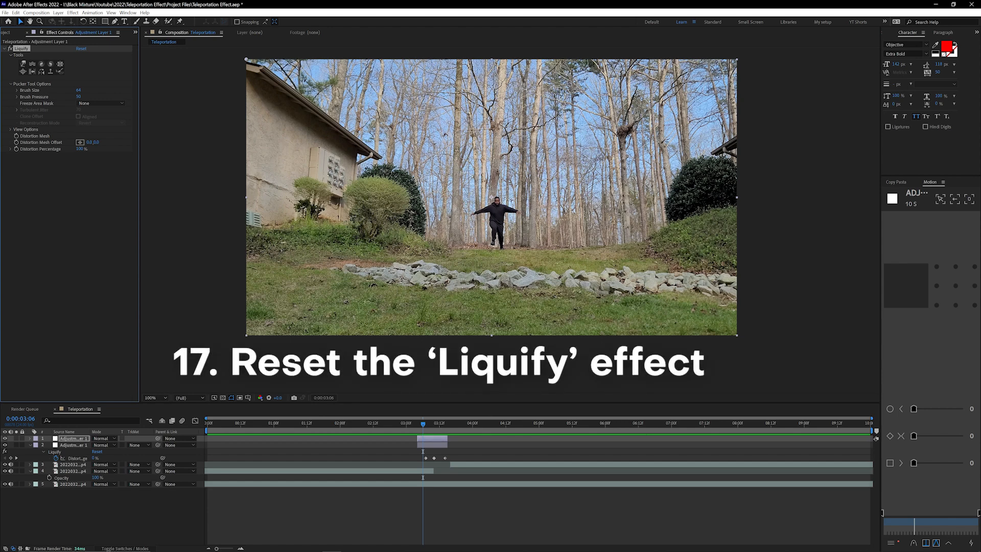
- Shift the duplicate adjustment layer later toward the second jump and reset its Liquify effect
left_click_drag(433, 442, 454, 424)
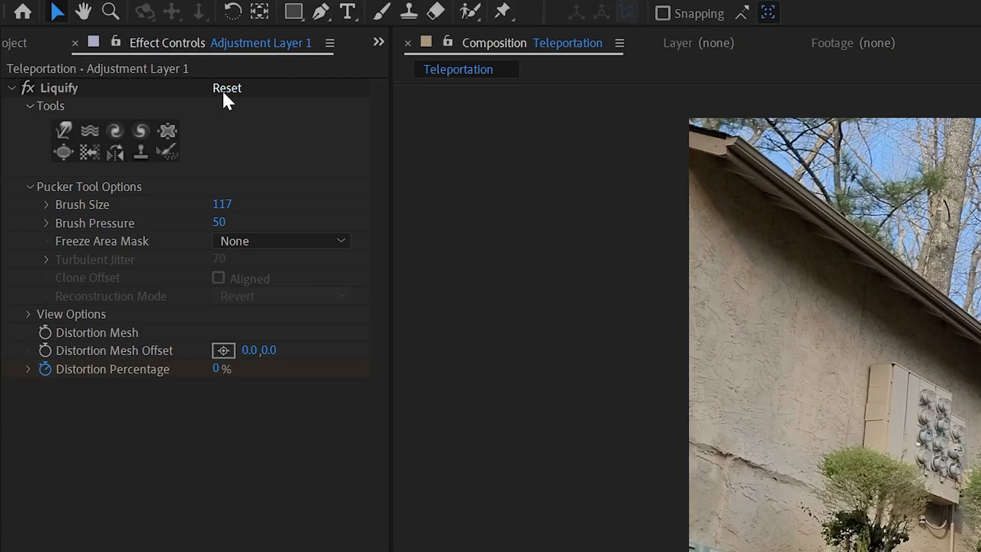
left_click(83, 50)
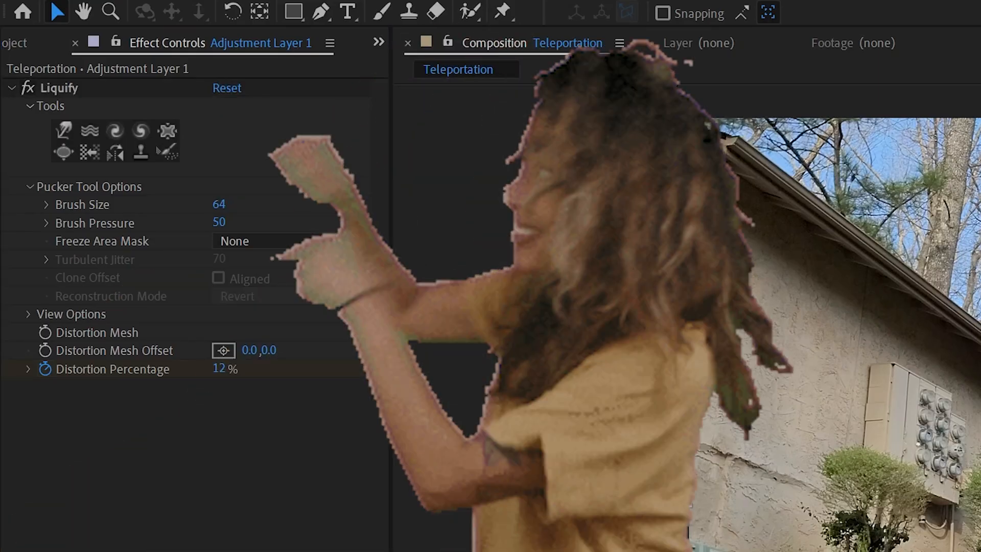
left_click(224, 86)
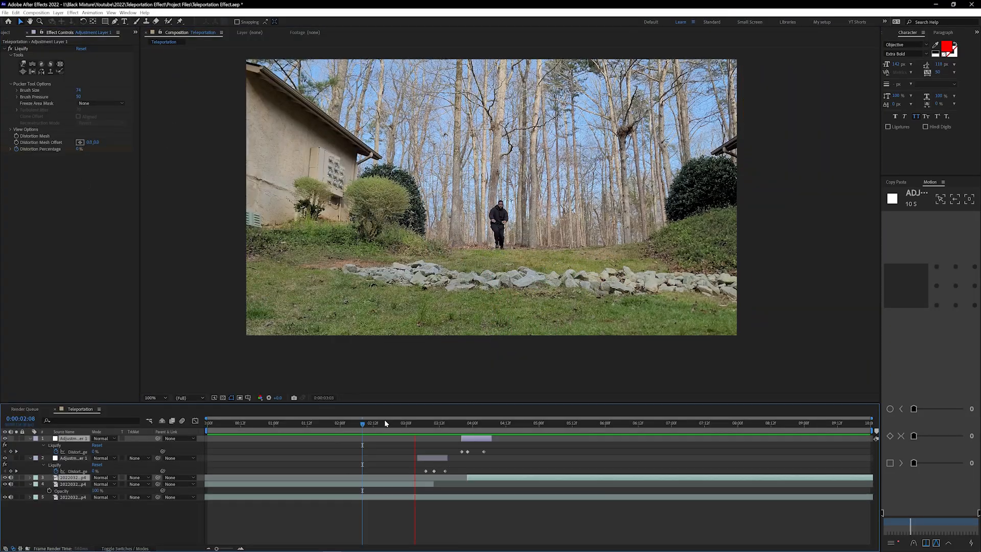
- Move the second jump clip and its warp layer two frames earlier and scrub through the teleport gap
left_click_drag(416, 423, 465, 430)
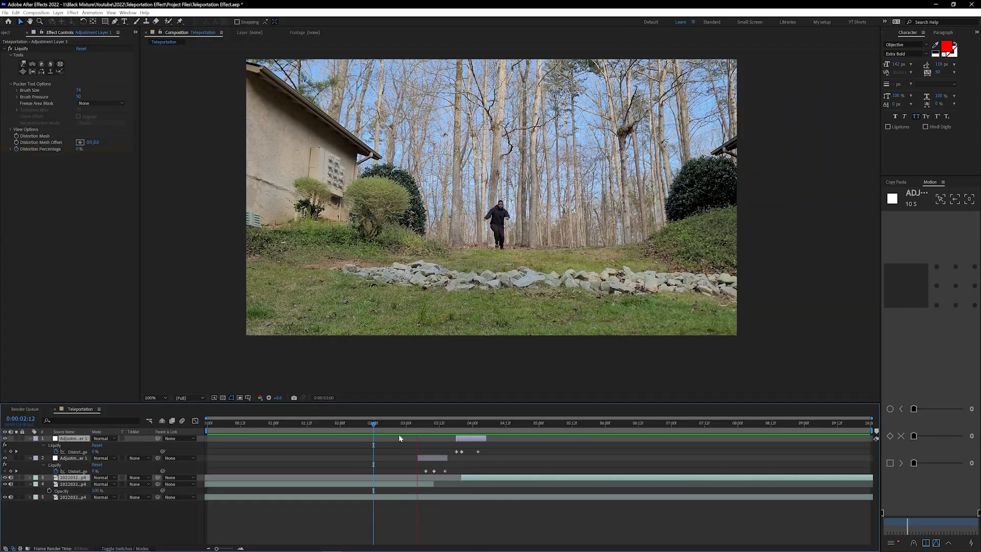
left_click_drag(406, 423, 479, 428)
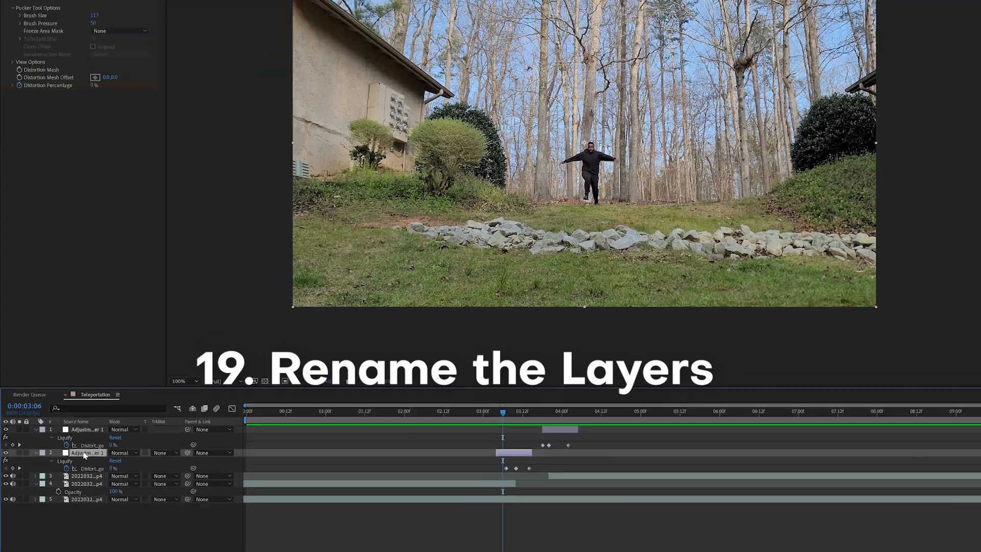
- Rename the lower adjustment layer to IN WARP and open the upper adjustment layer's name for renaming
right_click(79, 456)
left_click(213, 387)
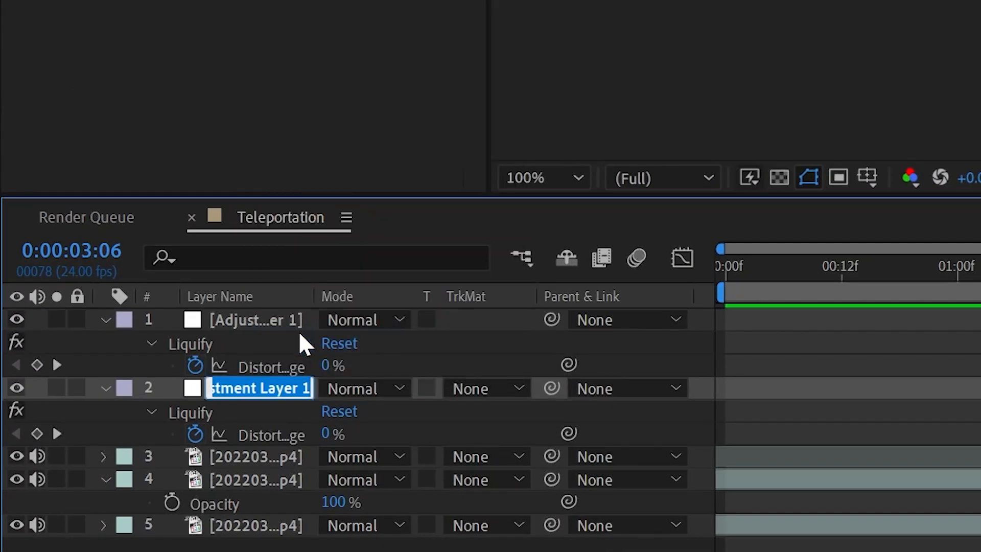
type("IN WARP")
key("Return")
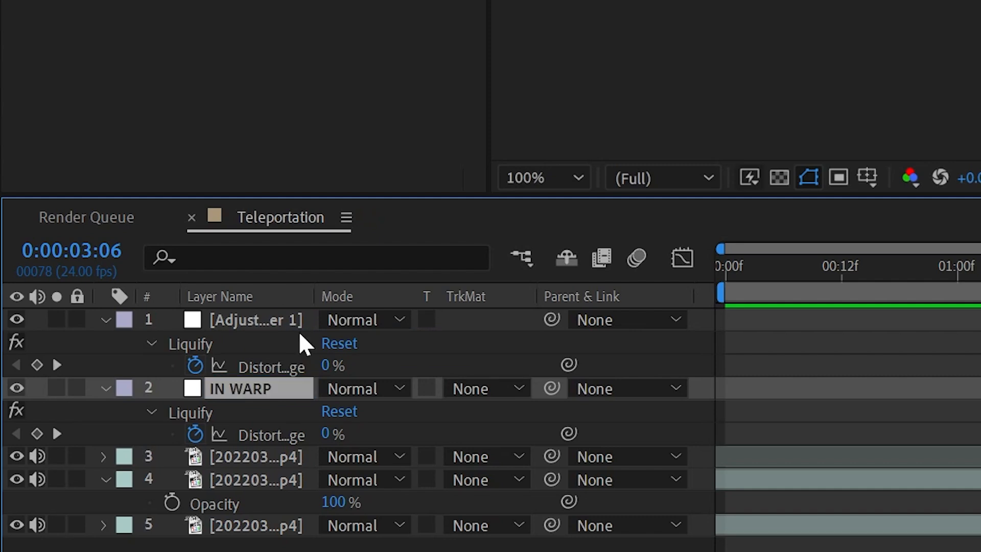
right_click(287, 330)
left_click(346, 279)
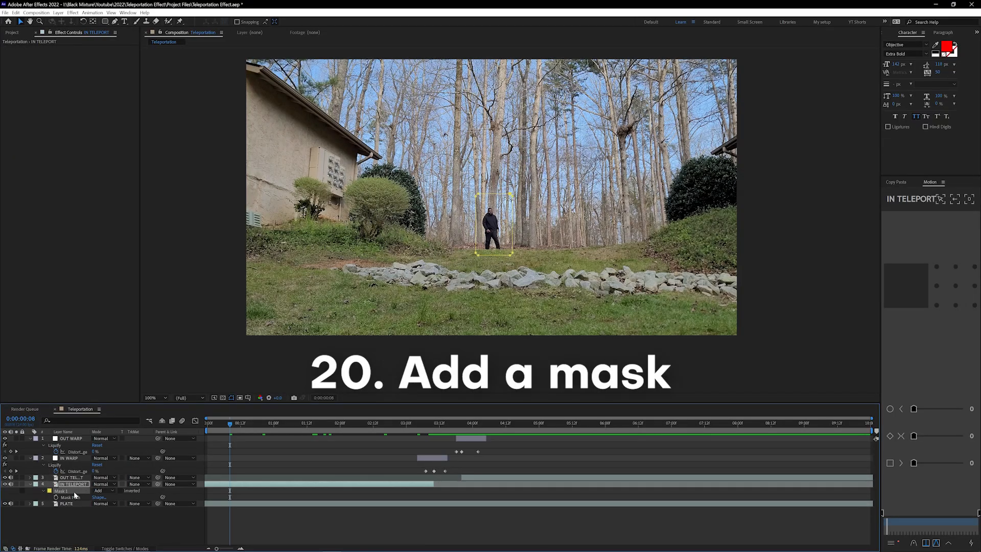
- Replace the IN TELEPORT layer's rectangular mask with an elliptical mask fitted around the man at 0:00:00:00
key("Delete")
left_click(104, 21)
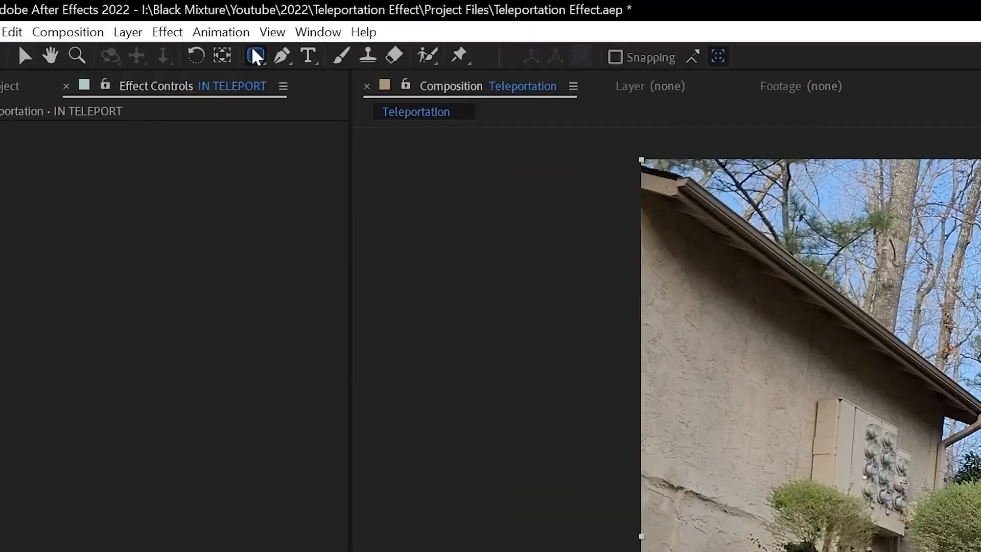
left_click_drag(254, 53, 313, 100)
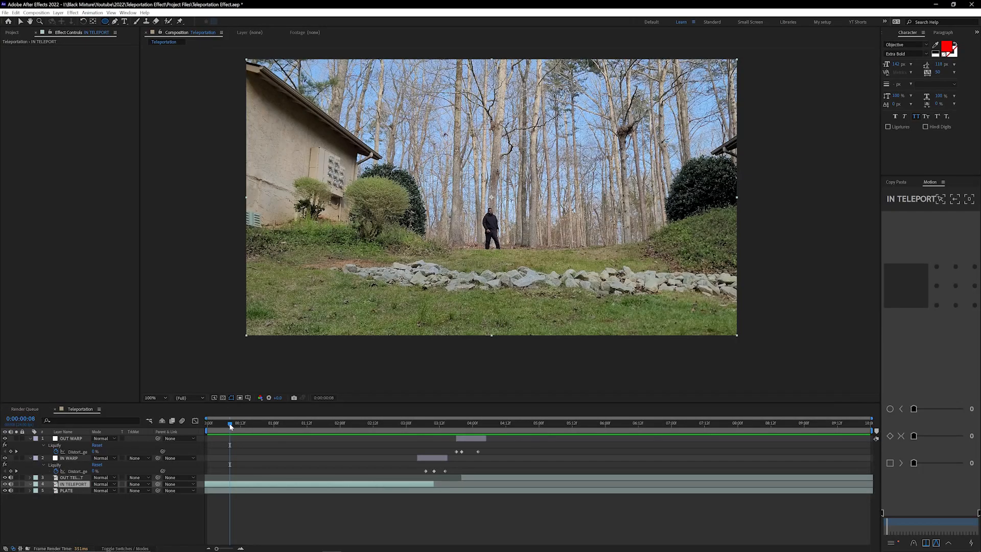
left_click_drag(230, 425, 207, 424)
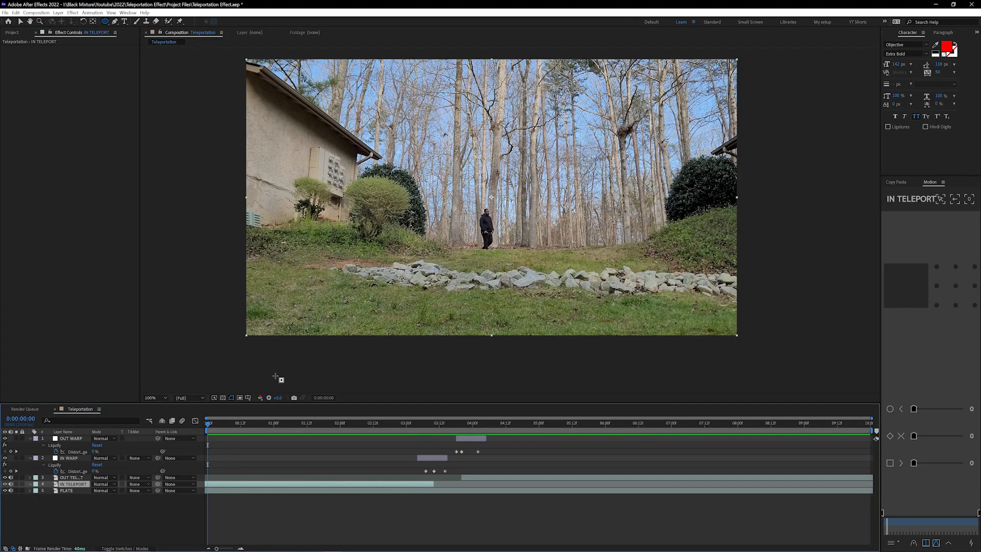
left_click_drag(495, 255, 502, 259)
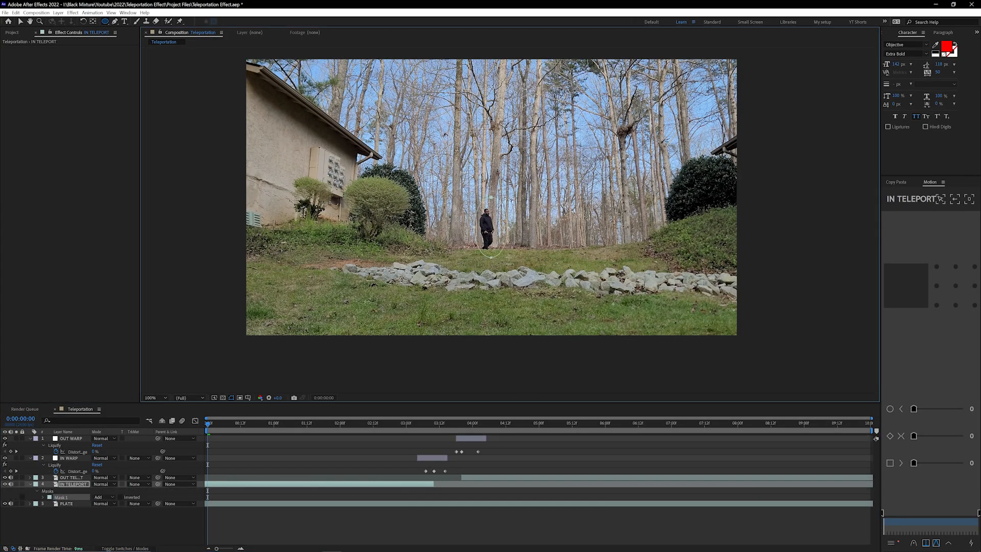
key("v")
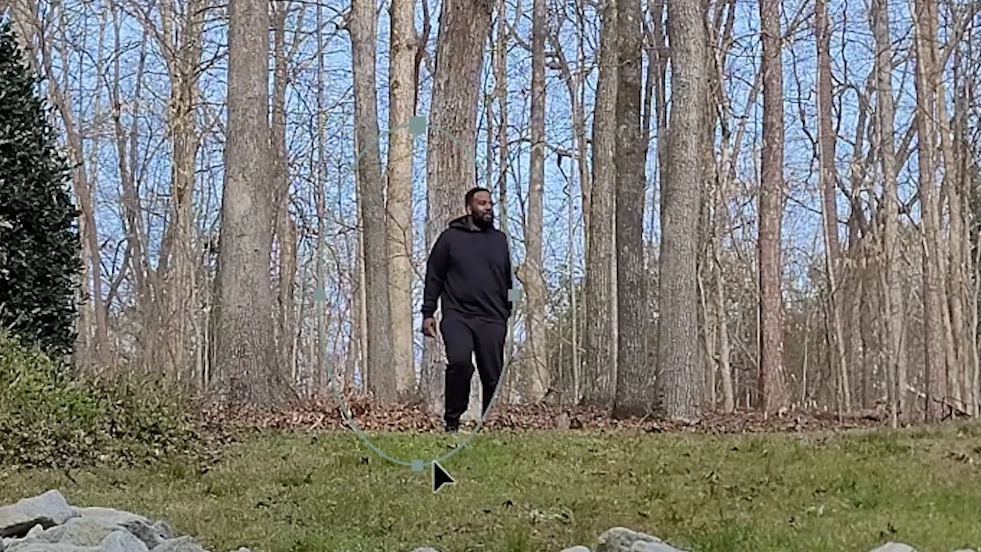
left_click_drag(417, 463, 449, 462)
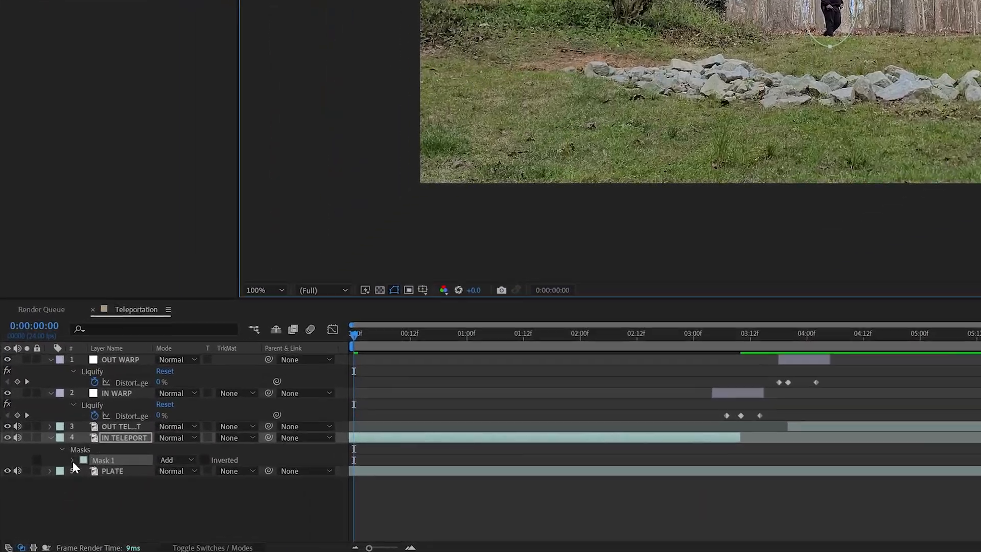
- Enable Mask Path keyframing at 0:00:00:00 and reposition the mask over the walking man at 0:00:00:19
left_click(43, 497)
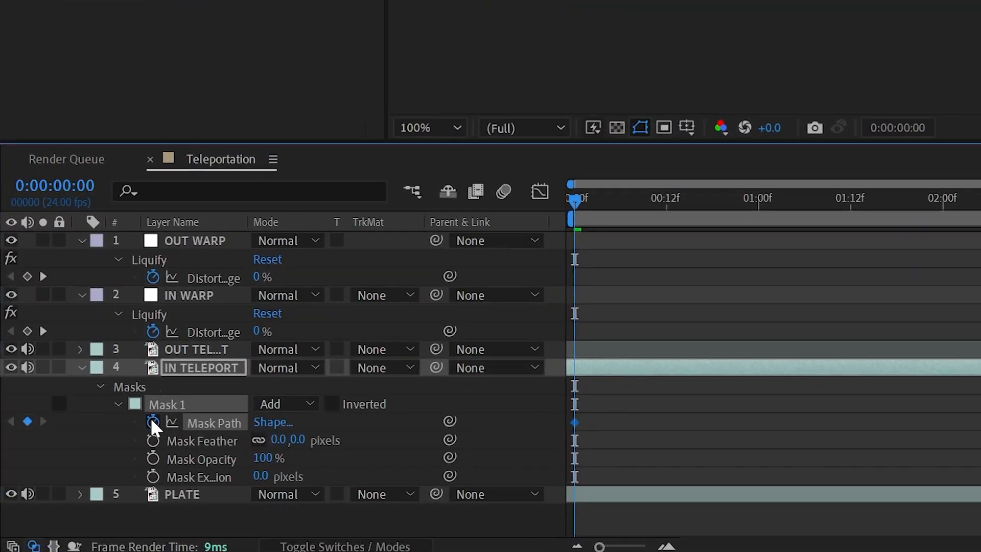
left_click_drag(610, 201, 718, 201)
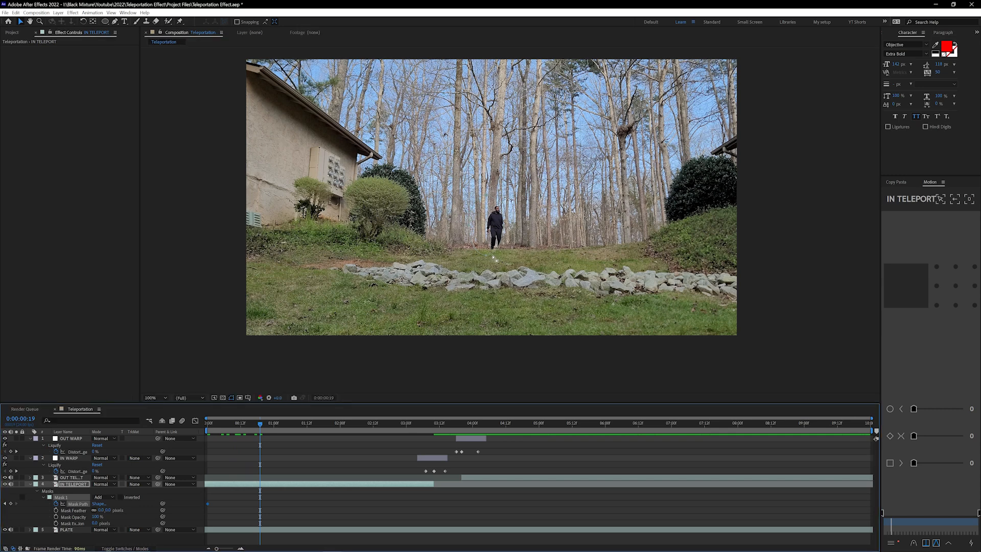
left_click_drag(486, 257, 479, 255)
left_click_drag(257, 424, 320, 435)
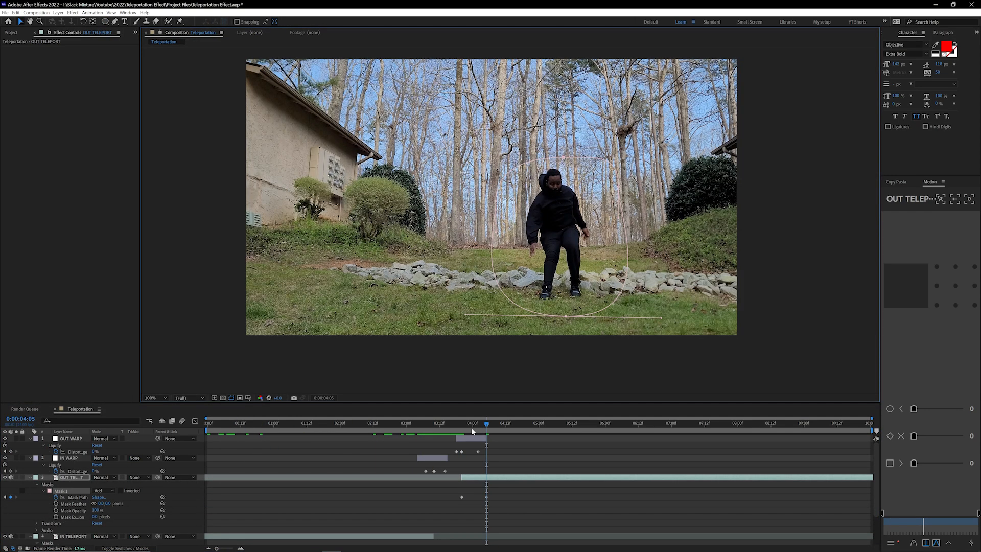
- Check the OUT TELEPORT mask around 0:00:04:12 and set its Mask Feather to 106 pixels
key("space")
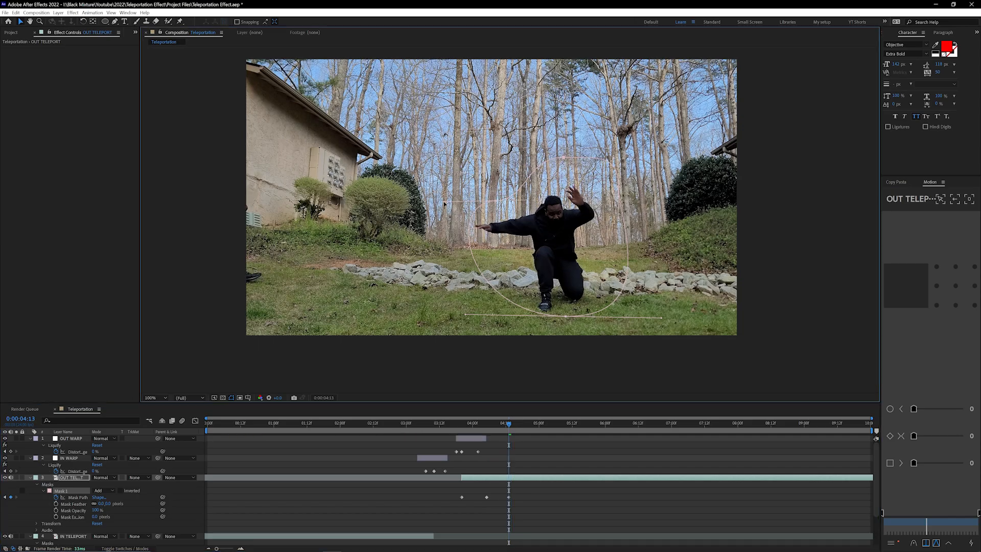
mouse_move(511, 428)
left_mouse_down()
mouse_move(492, 428)
mouse_move(510, 429)
left_mouse_up()
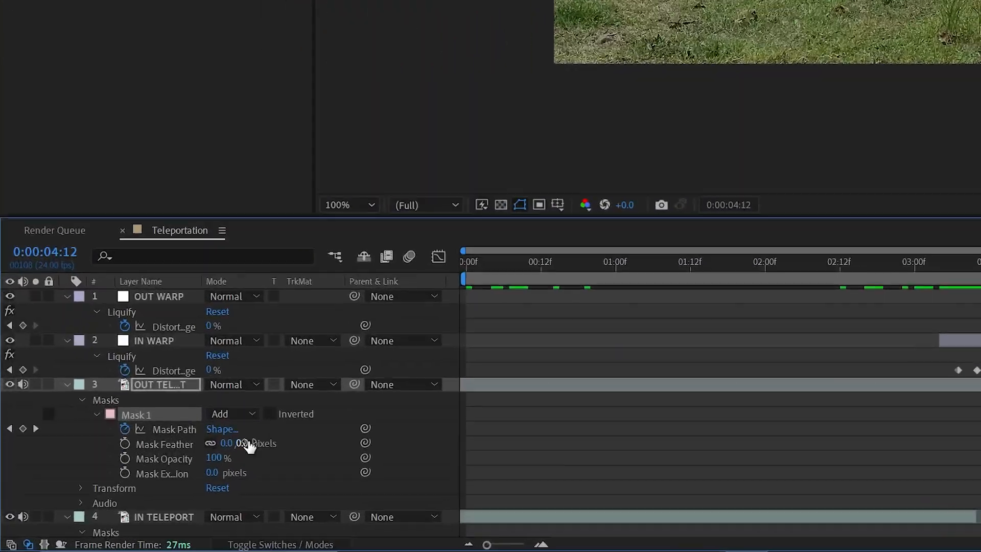
mouse_move(114, 503)
left_mouse_down()
mouse_move(130, 501)
mouse_move(119, 502)
left_mouse_up()
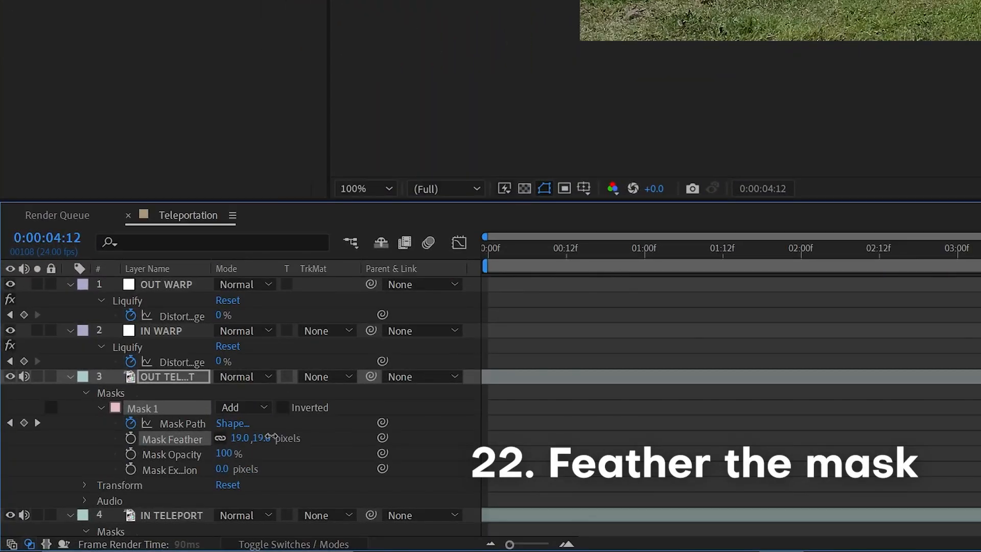
left_click_drag(280, 435, 264, 435)
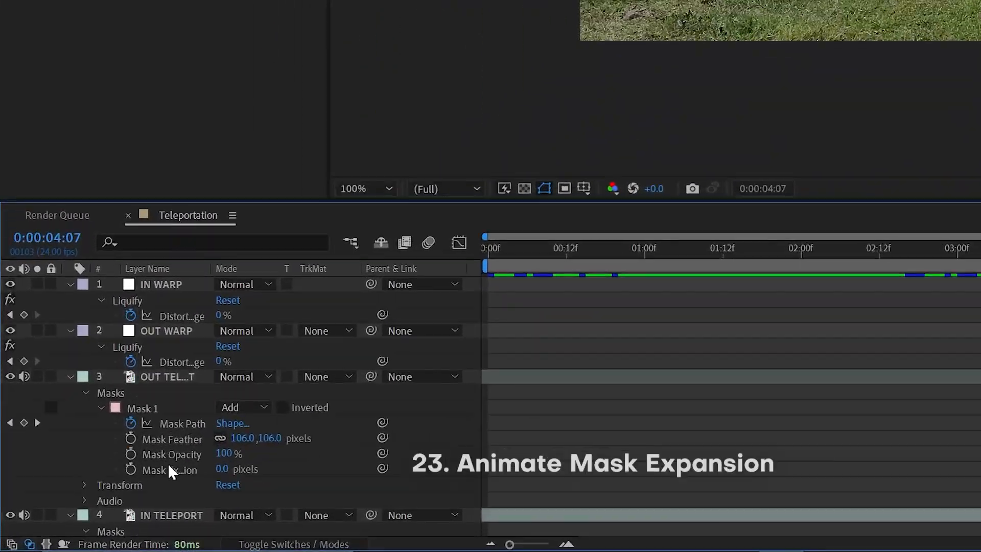
- Animate the OUT TELEPORT Mask Expansion from 0 pixels at 0:00:04:07 to full-frame coverage at 0:00:04:14 and scrub through it
left_click(131, 469)
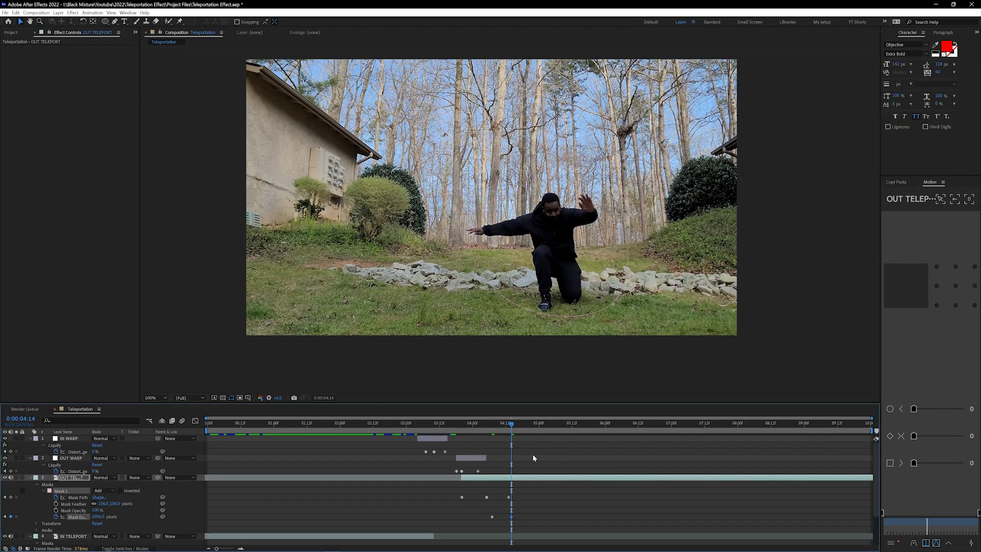
mouse_move(511, 425)
left_mouse_down()
mouse_move(493, 436)
mouse_move(467, 427)
mouse_move(510, 430)
mouse_move(498, 430)
left_mouse_up()
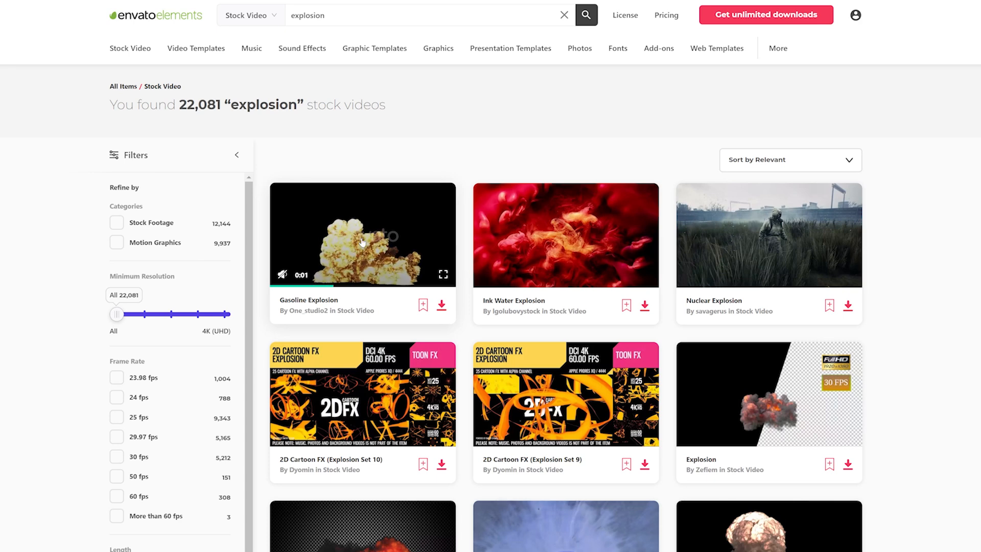
- Switch to Envato Elements and browse its explosion and smoke stock videos plus the Music and Video Templates categories
scroll(362, 239, "down", 4)
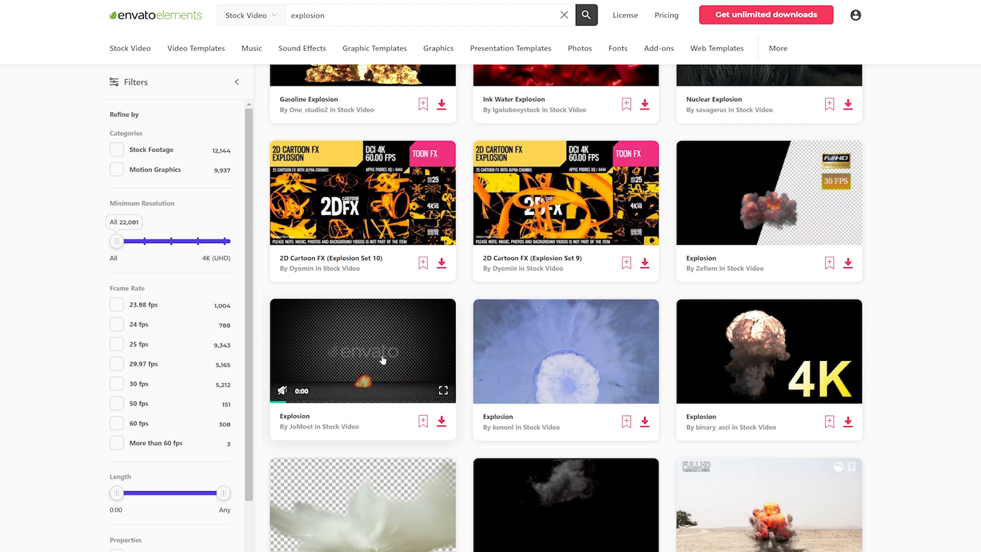
scroll(382, 360, "down", 4)
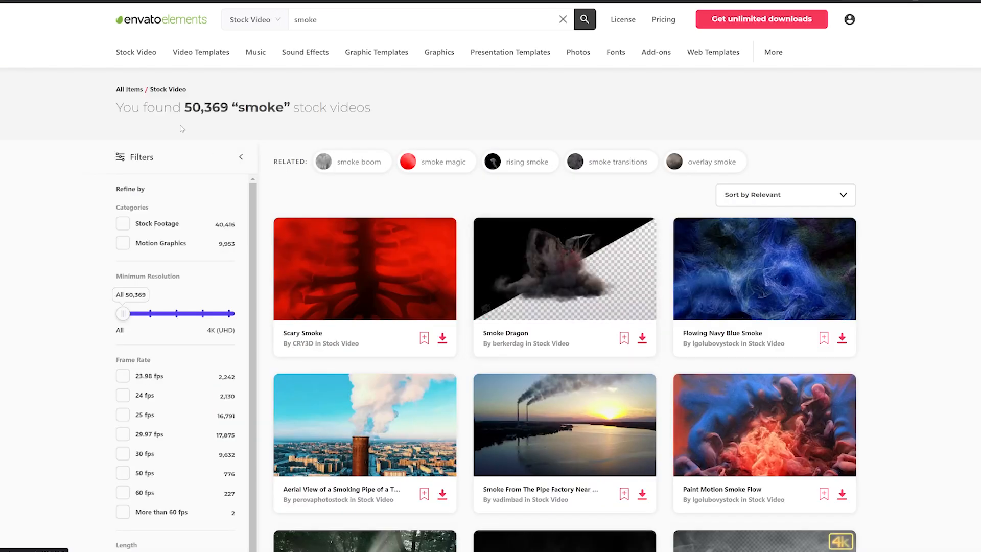
scroll(259, 60, "down", 8)
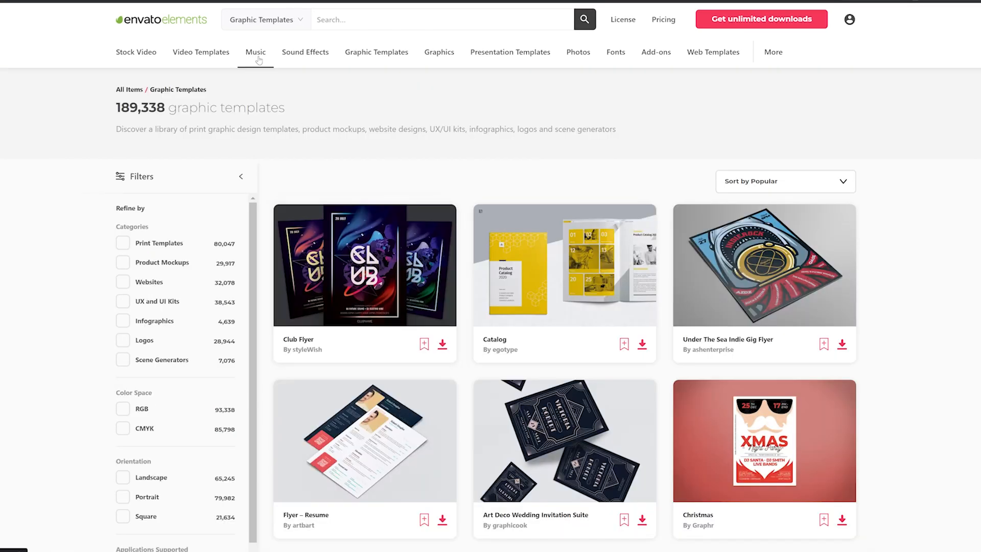
left_click(257, 53)
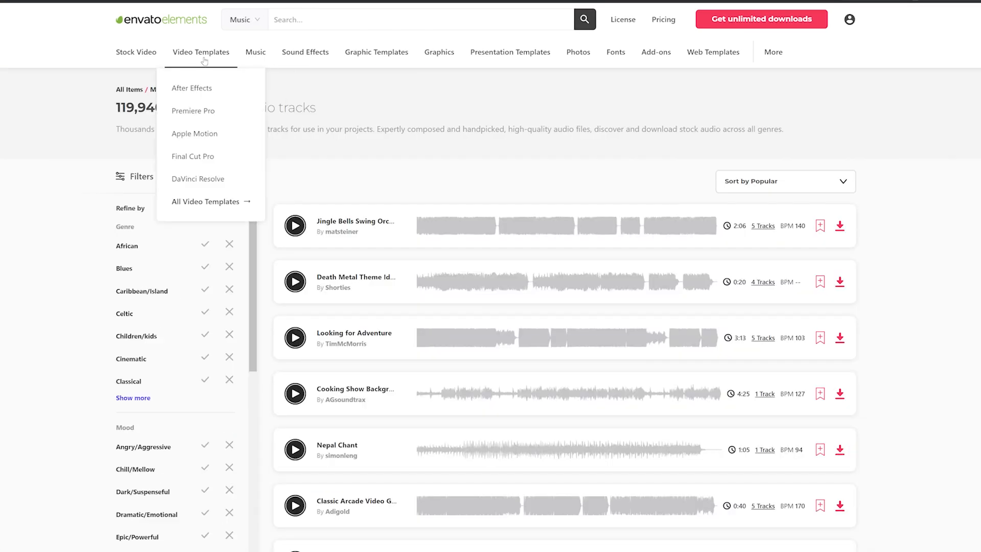
left_click(205, 57)
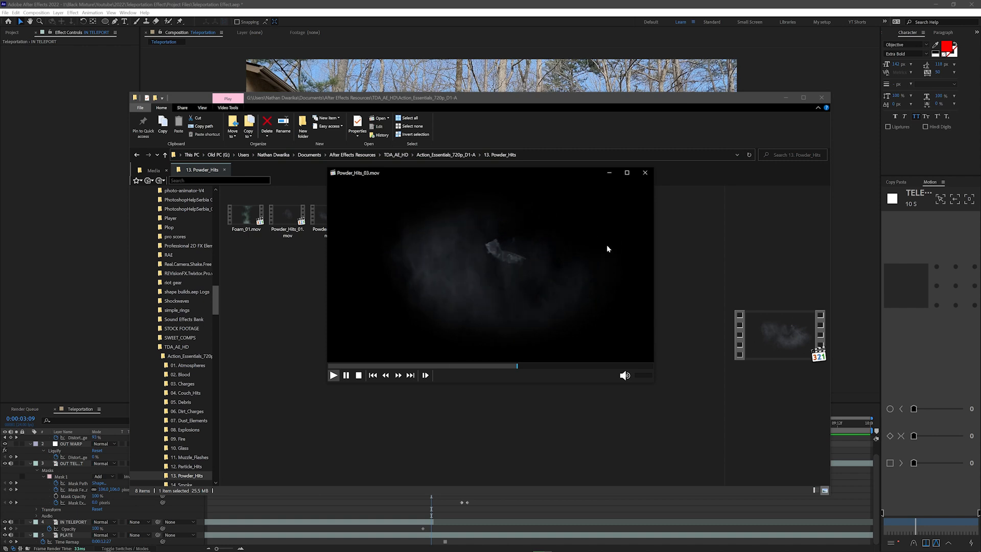
- Preview the Powder_Hits clips, add Powder_Hits_07.mov to the Teleportation timeline and start it around 0:00:03:02, near the IN WARP layer
left_click(644, 174)
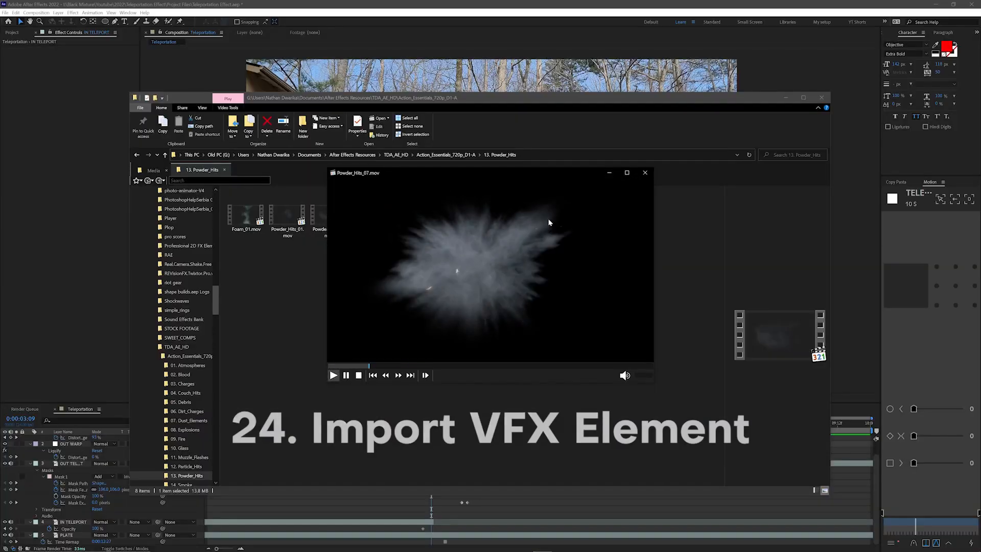
left_click(644, 173)
left_click_drag(553, 151, 576, 78)
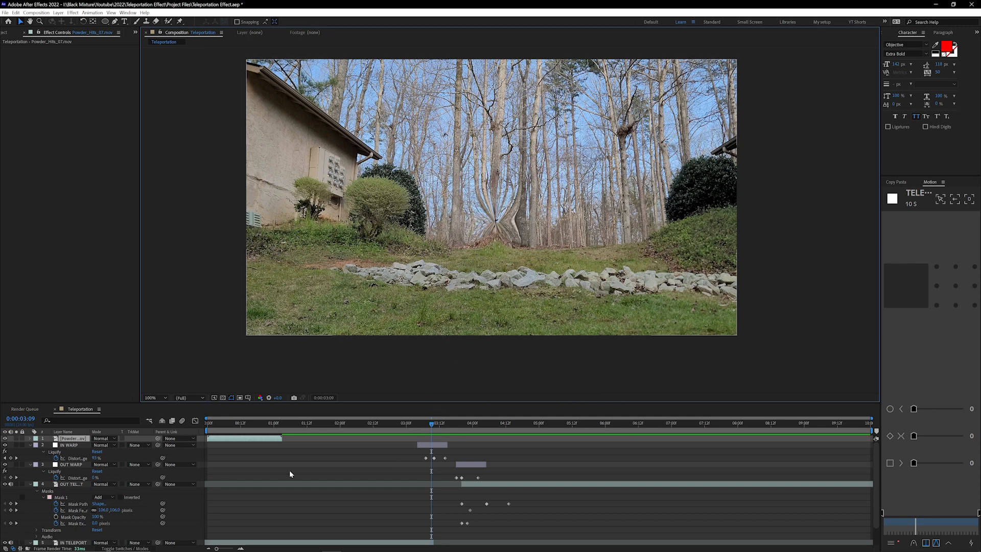
left_click_drag(230, 424, 349, 435)
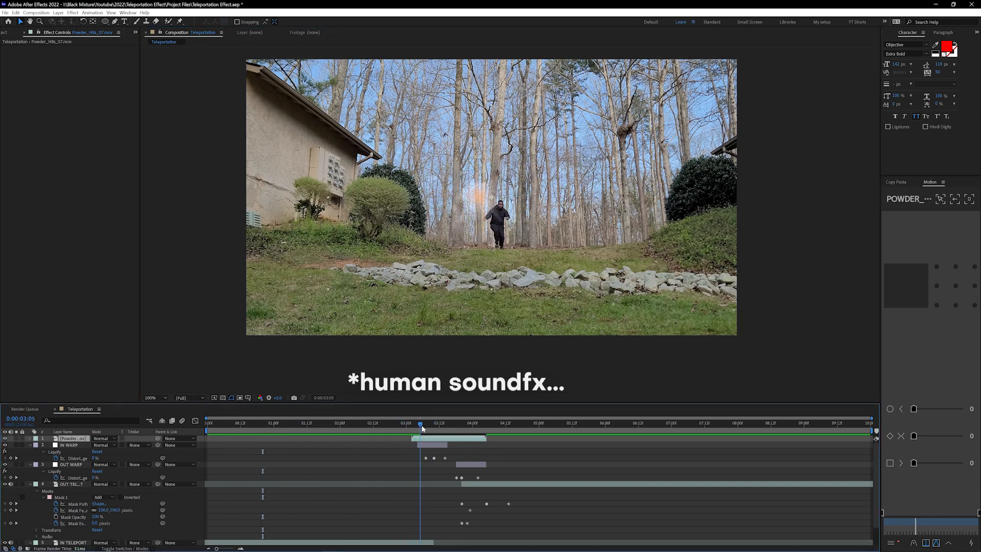
left_click_drag(422, 428, 429, 428)
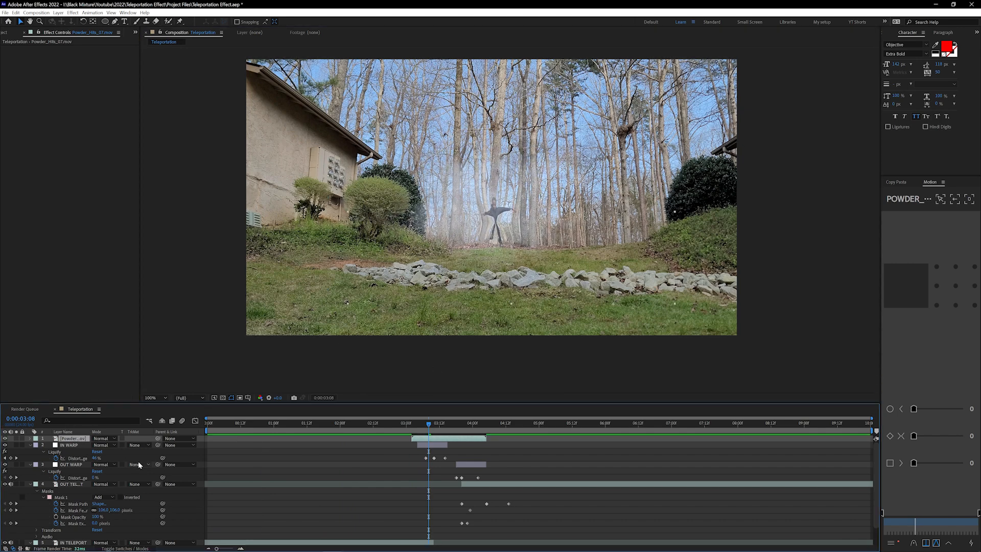
- Scale the powder layer to 45% and move it below the IN WARP layer
key("s")
left_click_drag(113, 443, 95, 444)
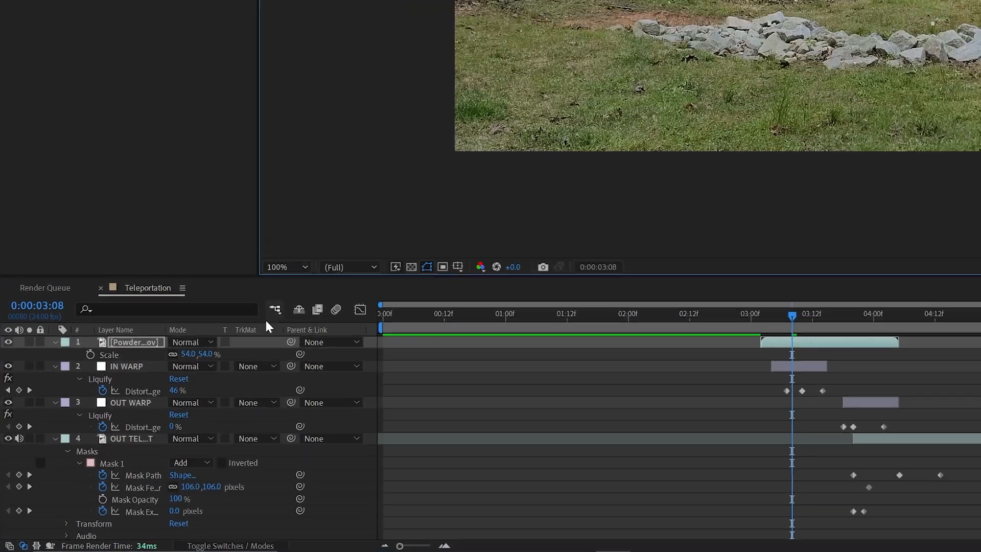
left_click_drag(259, 299, 250, 300)
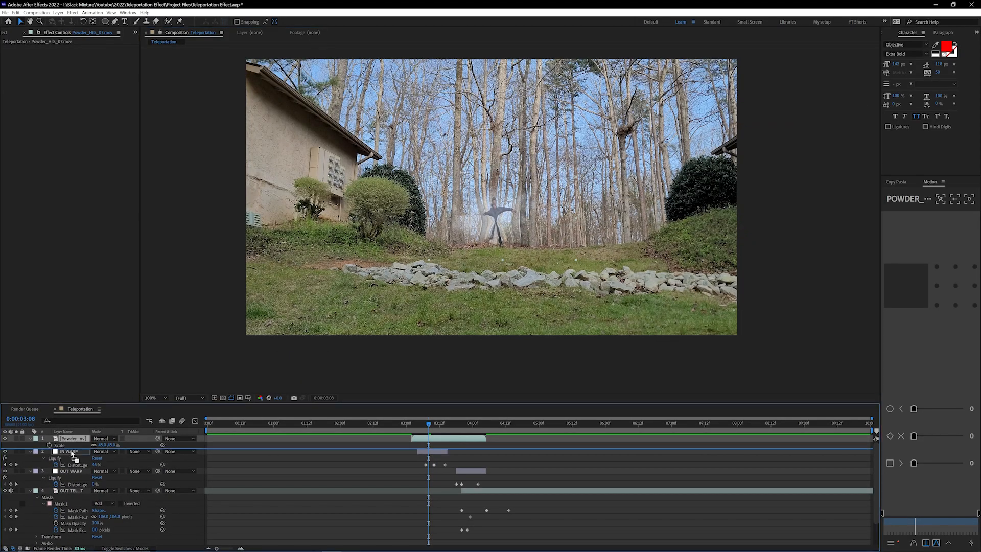
key("ctrl+[")
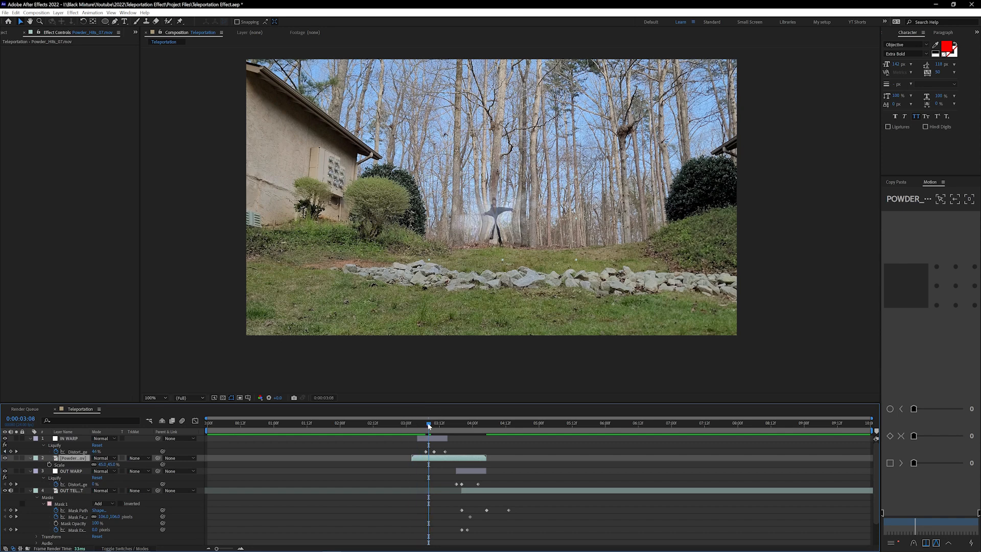
left_click_drag(456, 425, 437, 424)
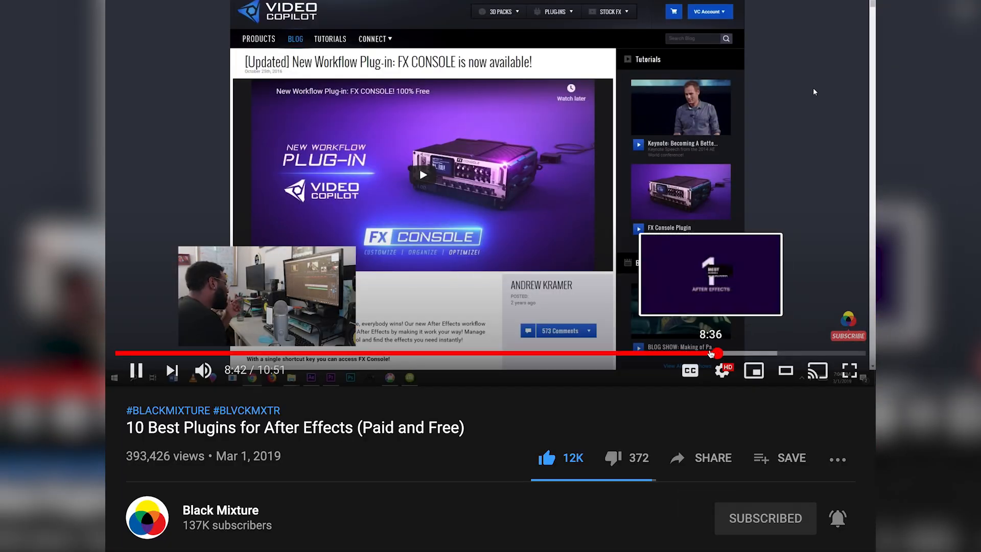
left_click(709, 353)
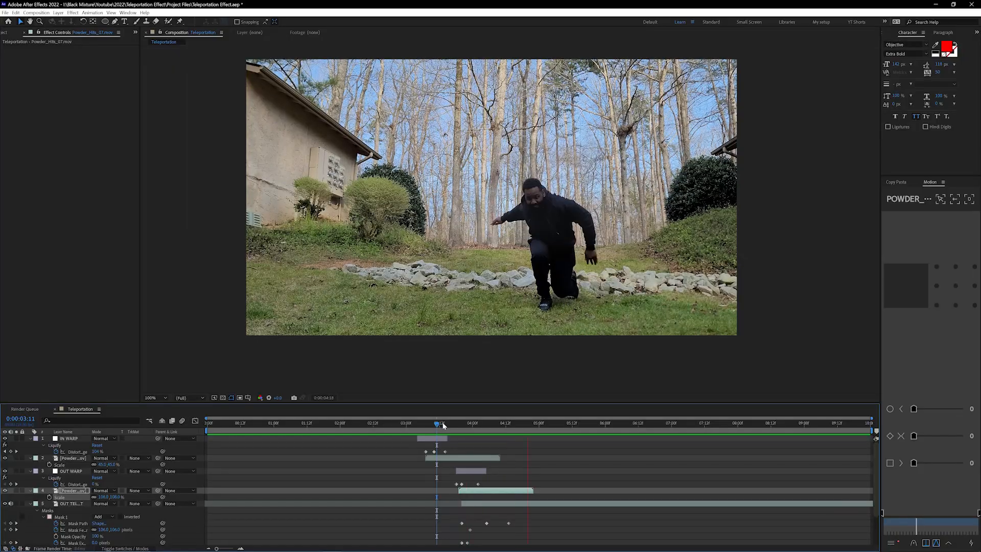
- Scrub and play the powder bursts over the IN WARP and OUT WARP sections, from about 0:00:03:04 to 0:00:03:22
left_click_drag(442, 424, 467, 424)
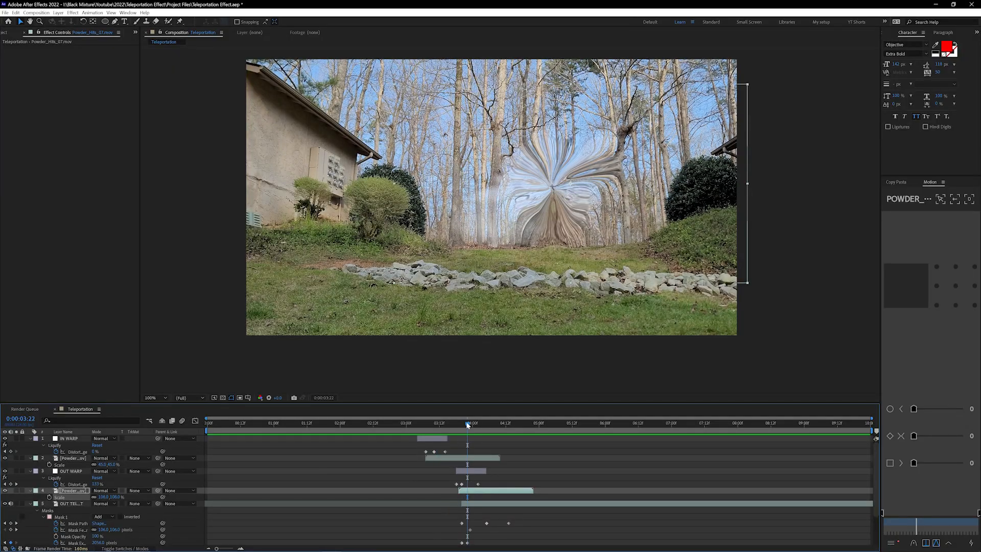
key("space")
left_click_drag(467, 424, 417, 427)
key("space")
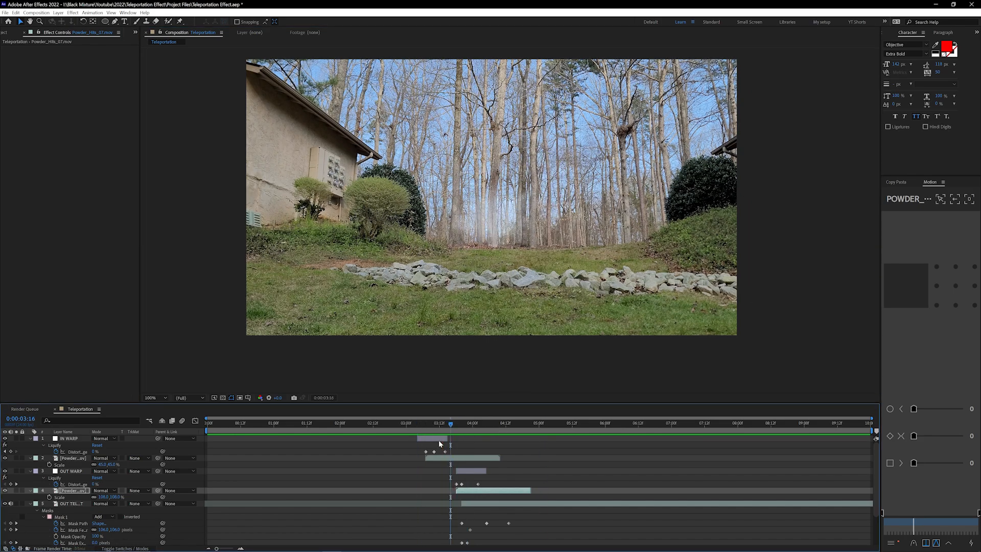
- Try to recolor the powder and delete the Leave Color and Hue/Saturation effects from the powder layer below OUT WARP
key("ctrl+space")
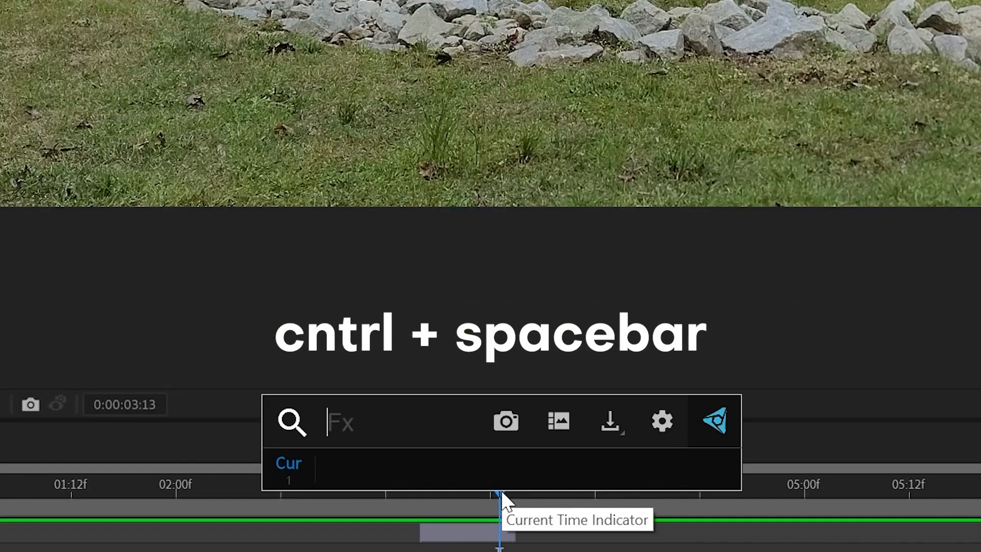
type("tin")
key("Return")
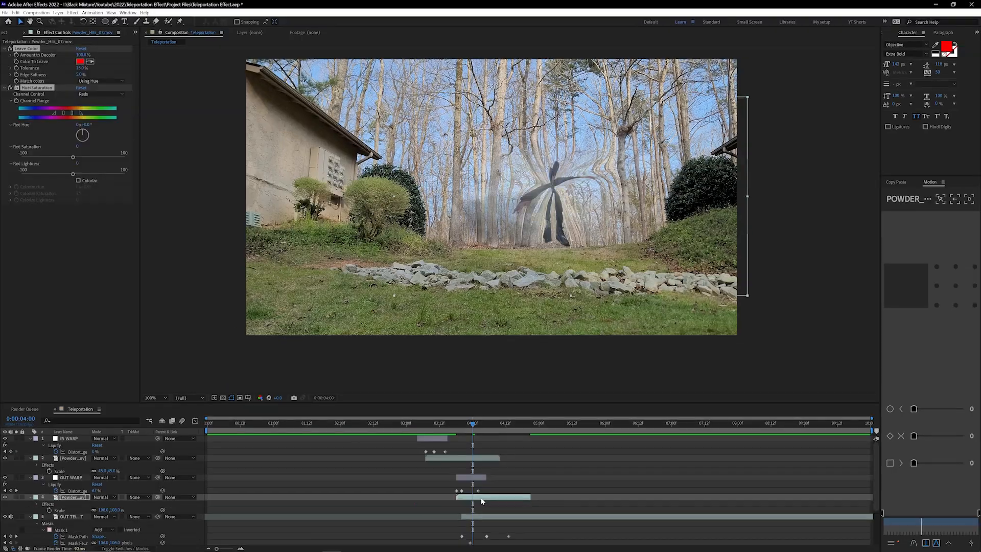
key("Delete")
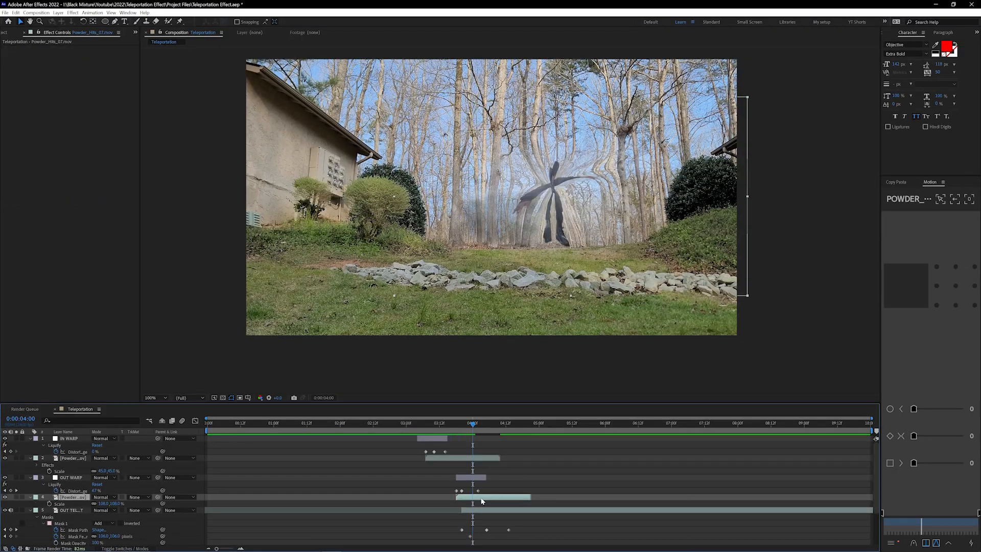
- Apply the Tint effect to the powder layer below OUT WARP and set Map White To to a dark blue
key("ctrl+space")
type("tint")
key("Return")
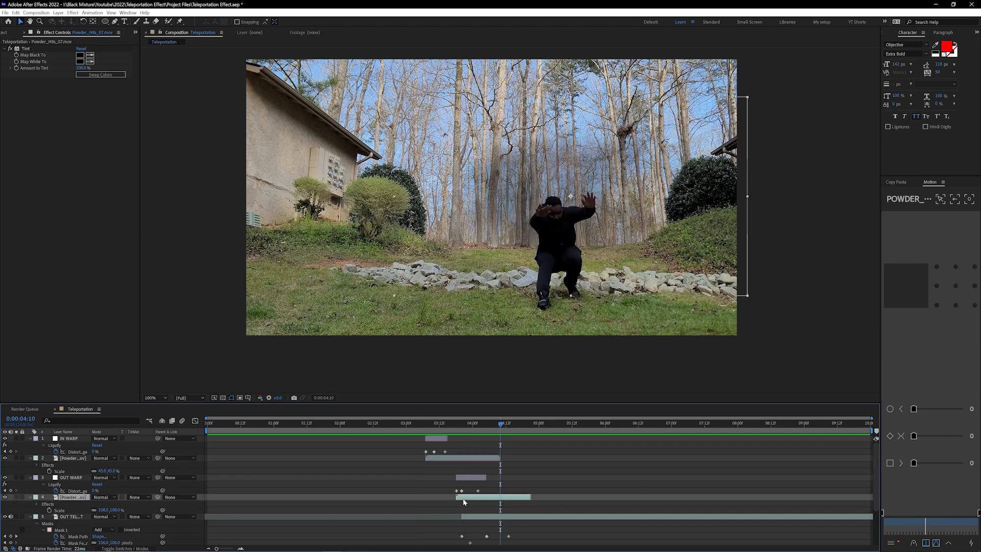
left_click(80, 61)
left_click(239, 242)
left_click_drag(249, 266, 249, 238)
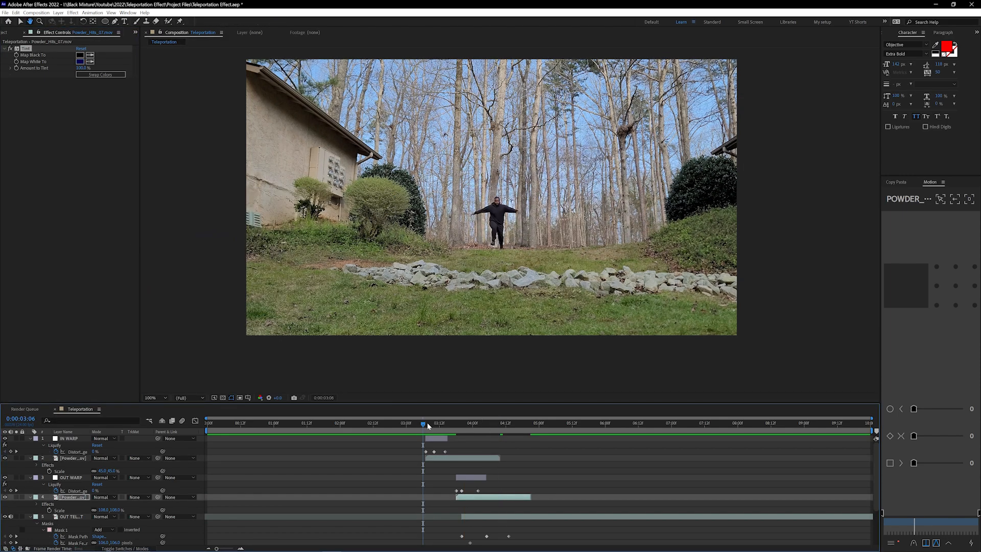
- Scrub through the tinted powder bursts from about 0:00:03:00 to 0:00:04:00 to check both teleport points
left_click_drag(428, 426, 470, 428)
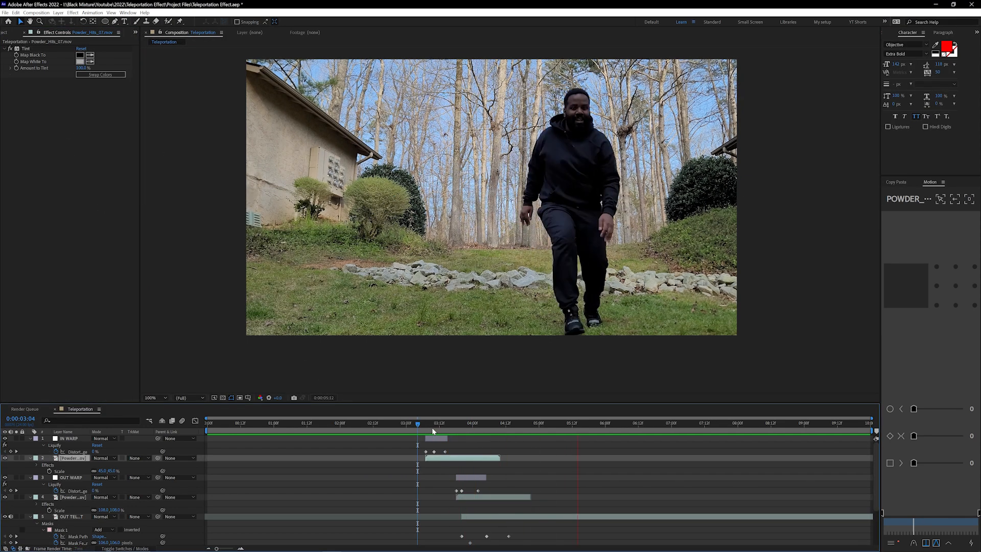
left_click(403, 425)
left_click_drag(404, 425, 470, 447)
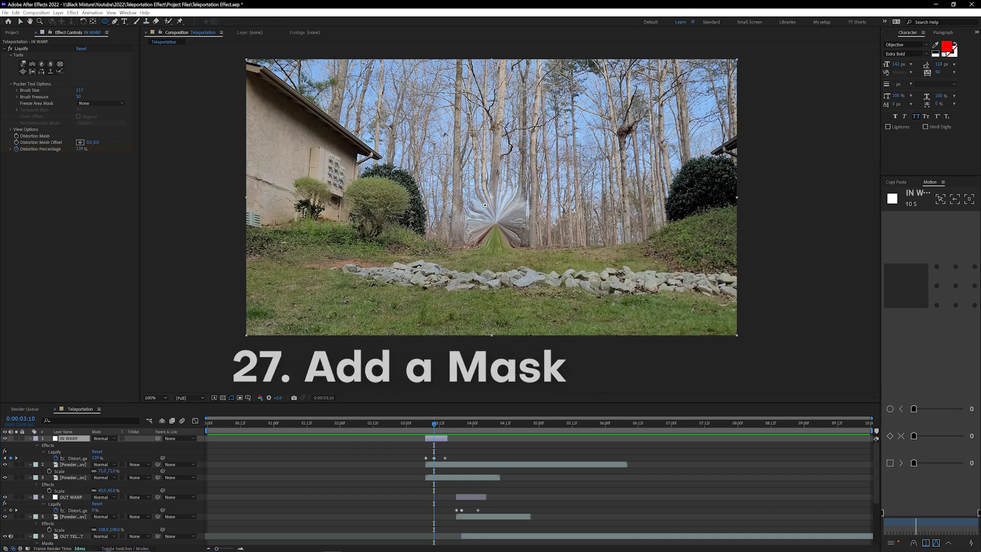
- Draw an elliptical mask around the IN WARP distortion at 0:00:03:10, expand its properties and preview the teleport
left_click_drag(520, 246, 514, 243)
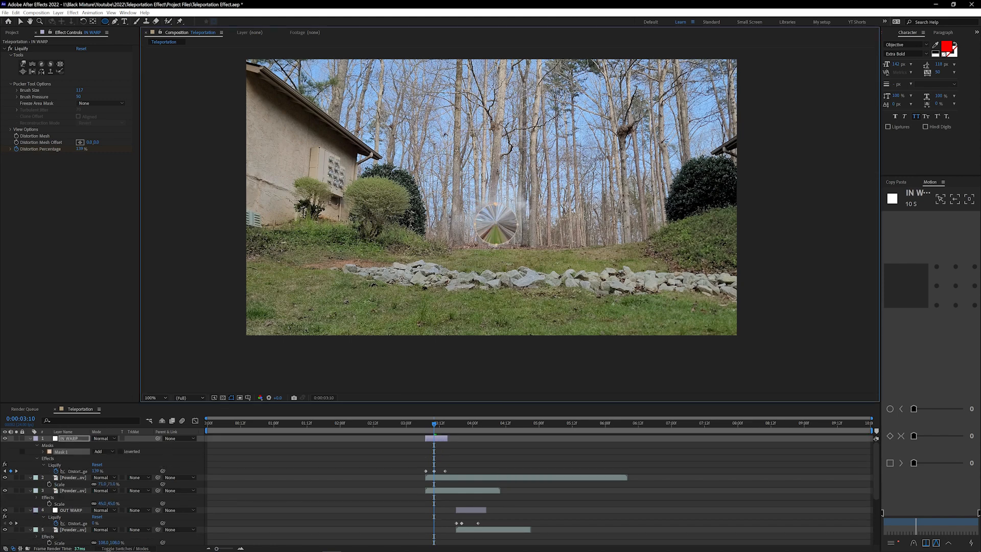
left_click(44, 451)
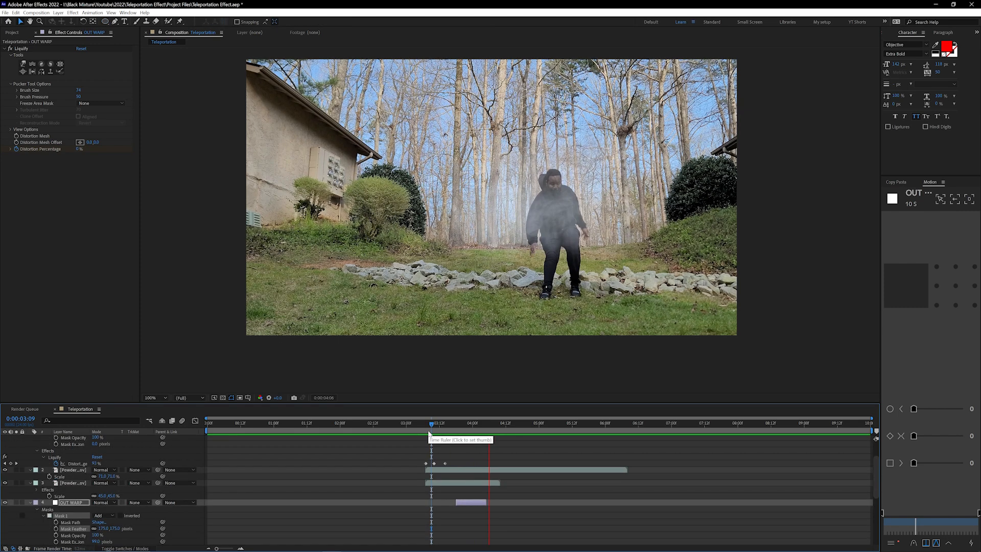
left_click_drag(423, 432, 144, 436)
mouse_move(445, 438)
left_mouse_down()
mouse_move(489, 438)
mouse_move(440, 440)
left_mouse_up()
- Create a new adjustment layer and place it between OUT WARP and its powder layer
right_click(197, 501)
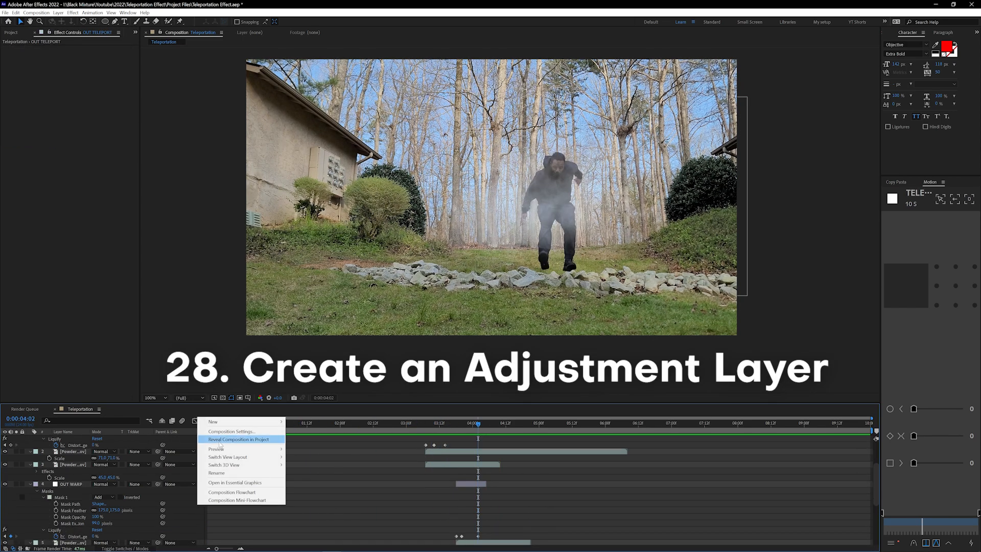
mouse_move(230, 422)
left_click(314, 479)
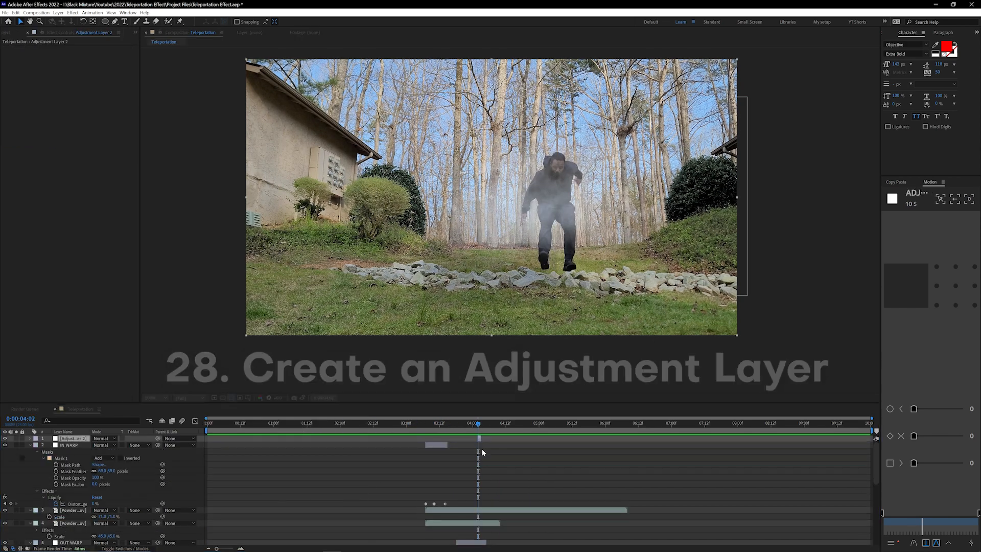
mouse_move(477, 427)
left_mouse_down()
mouse_move(466, 429)
mouse_move(475, 429)
left_mouse_up()
left_click_drag(72, 438, 83, 466)
- Rename the new adjustment layer as CC
right_click(76, 465)
left_click(226, 317)
type("CC")
key("Return")
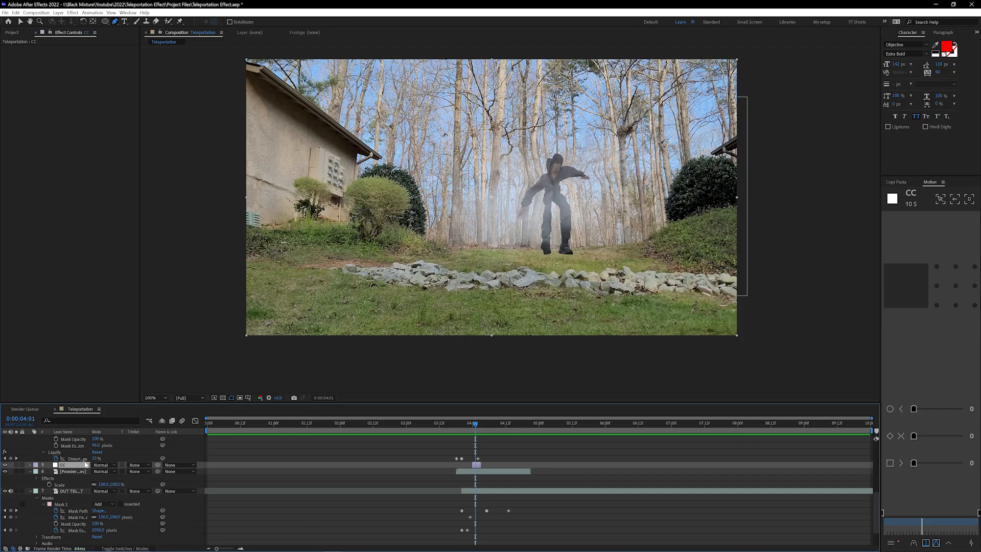
- Apply the Curves effect to the CC adjustment layer
right_click(83, 461)
left_click(73, 466)
key("ctrl+space")
type("u")
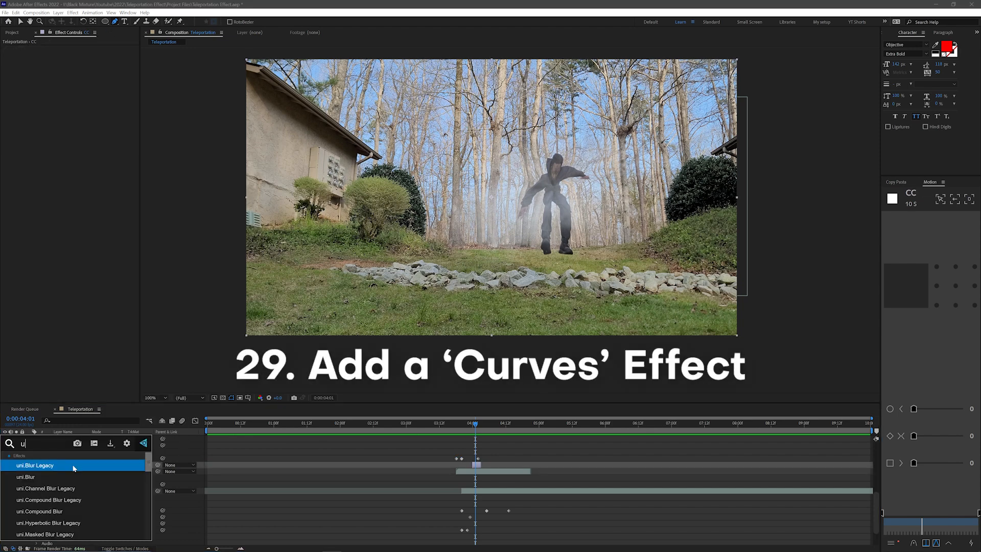
left_click(74, 465)
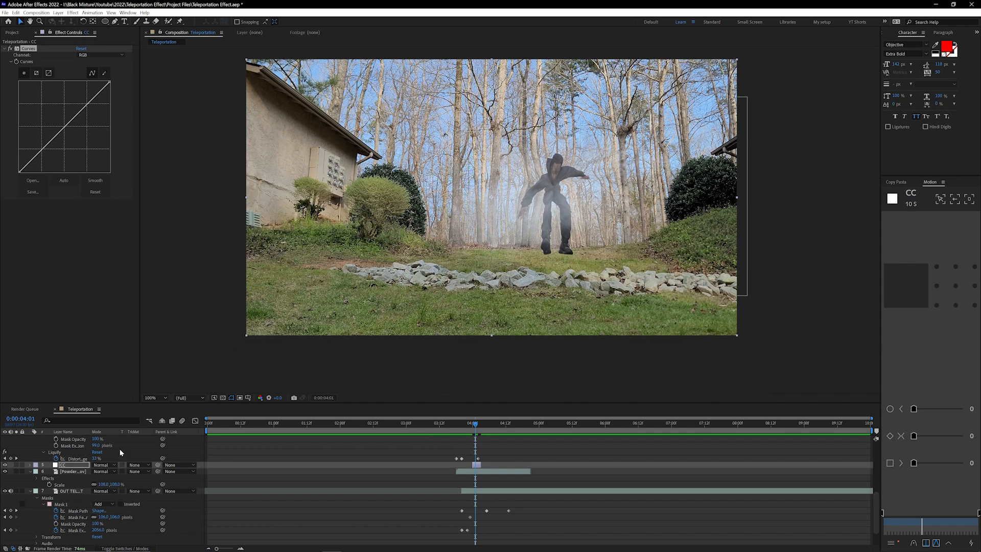
- Add the Glow effect to the CC layer and close a freehand mask around the jumping man at 0:00:04:01
key("ctrl+space")
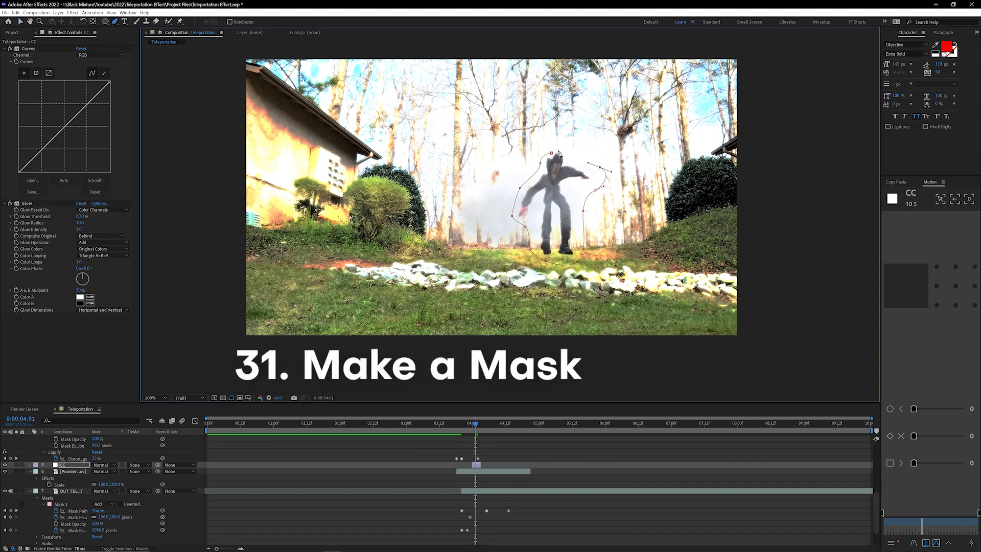
left_click(551, 154)
key("v")
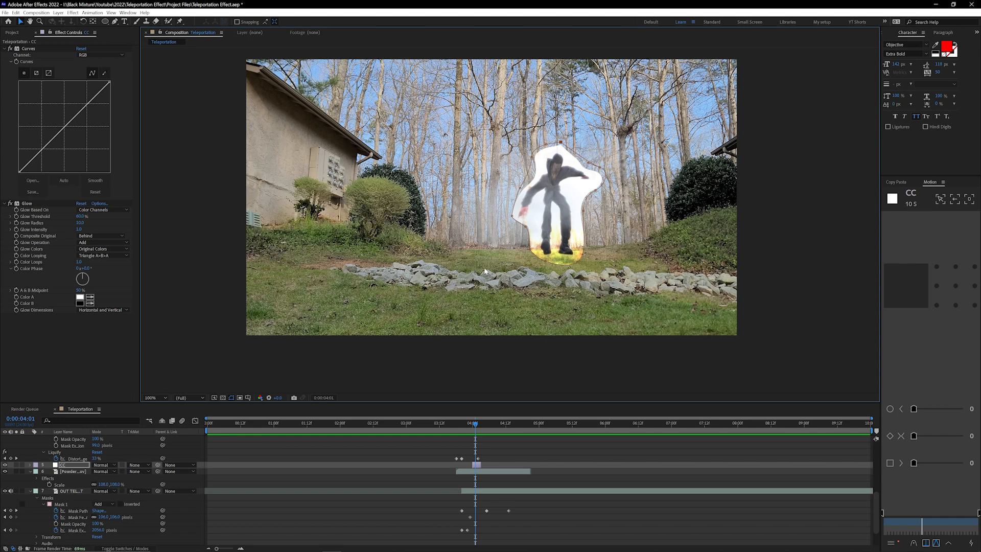
- Set the CC layer's Mask Feather to 169 pixels and bend its RGB curve upward to brighten the masked man
left_click(29, 464)
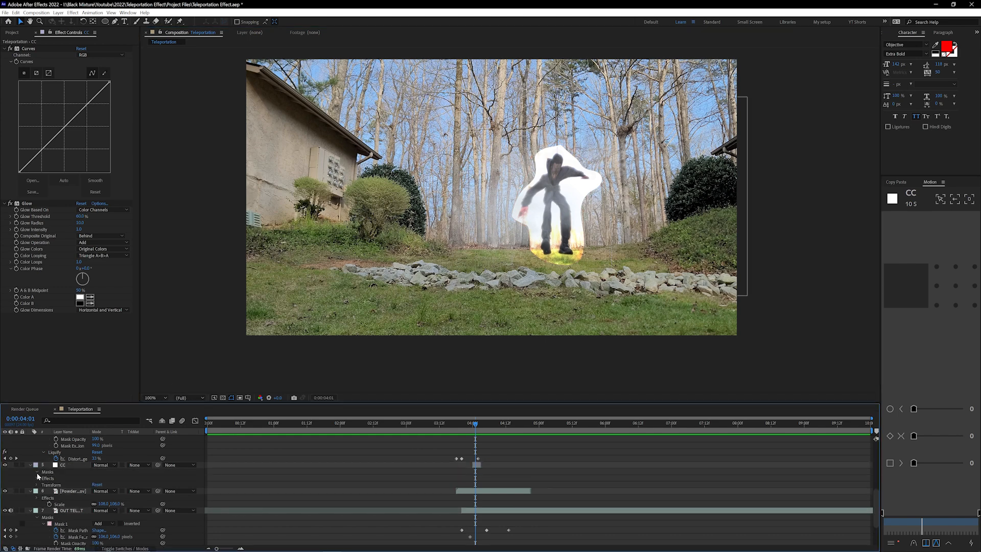
left_click(36, 471)
left_click(44, 478)
left_click_drag(100, 491, 130, 490)
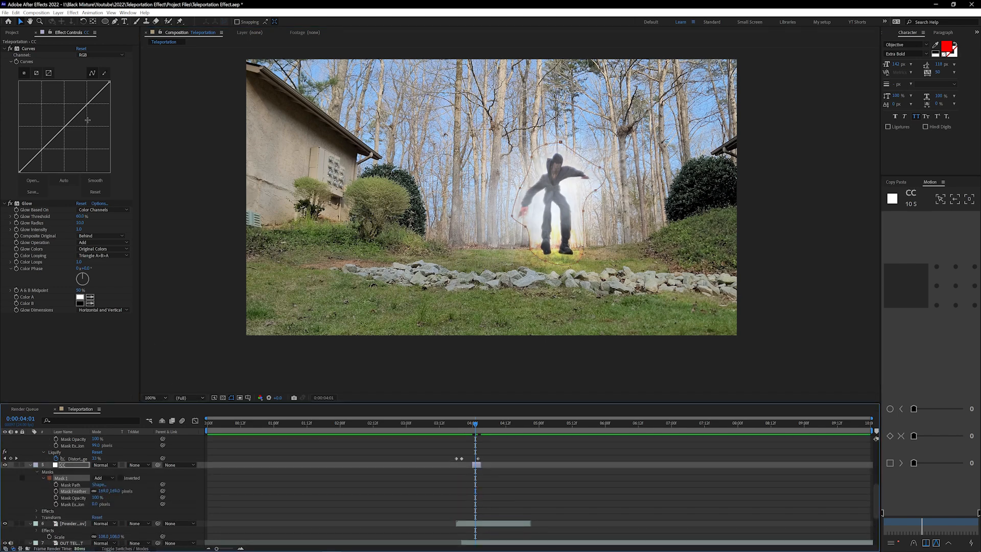
mouse_move(81, 109)
left_mouse_down()
mouse_move(67, 93)
mouse_move(58, 105)
mouse_move(68, 112)
left_mouse_up()
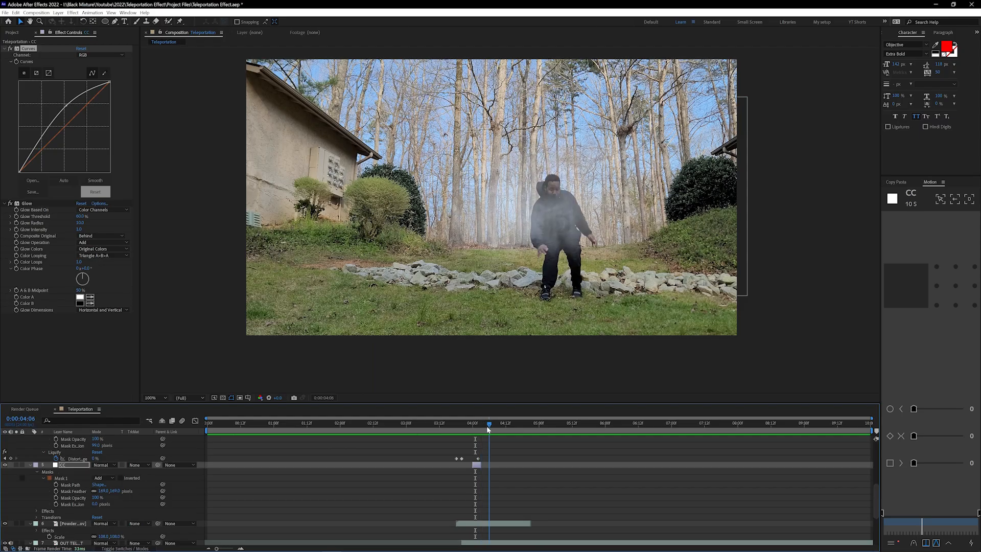
- Animate the CC layer's Opacity, setting 0% at 0:00:04:01 and lowering it around 0:00:03:20
mouse_move(486, 424)
left_mouse_down()
mouse_move(468, 427)
mouse_move(476, 429)
left_mouse_up()
key("t")
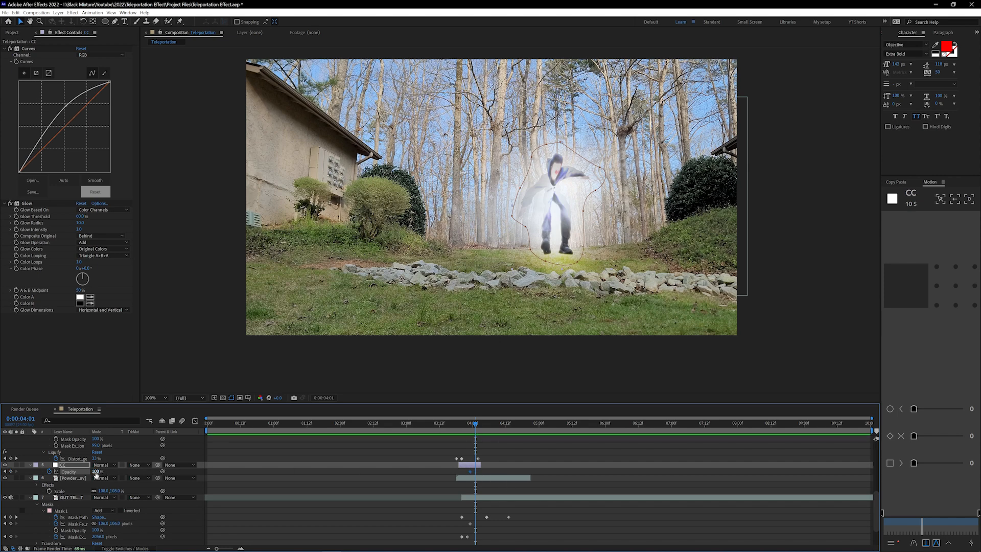
type("0")
key("Return")
left_click_drag(475, 433, 461, 433)
left_click_drag(99, 471, 51, 472)
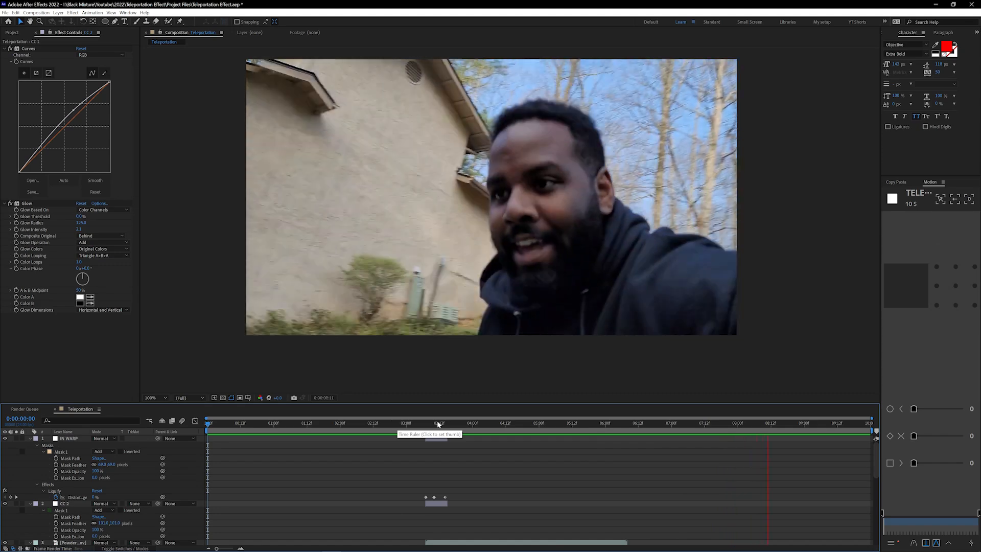
- Create a new composition that nests the Teleportation composition as its only layer
left_click_drag(401, 423, 496, 422)
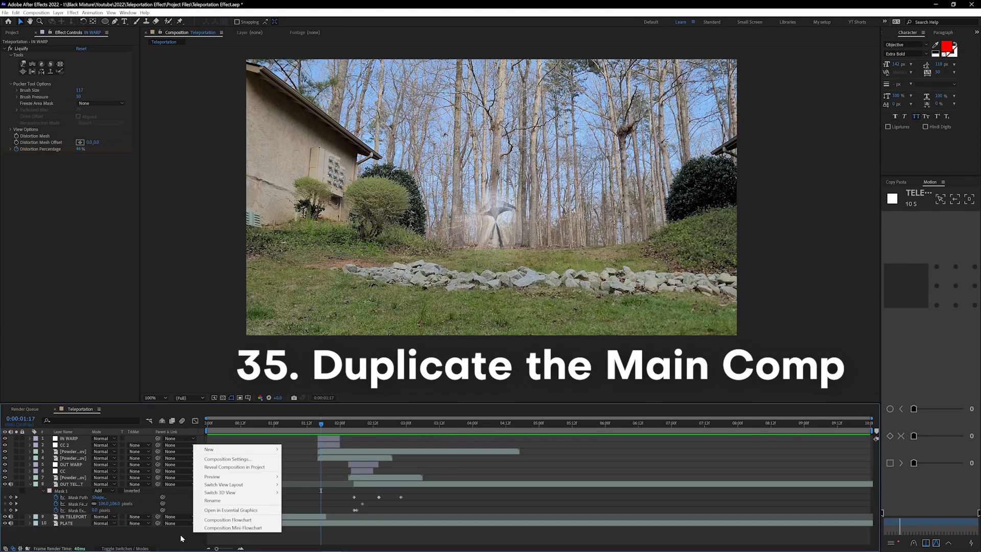
left_click(181, 538)
left_click(12, 33)
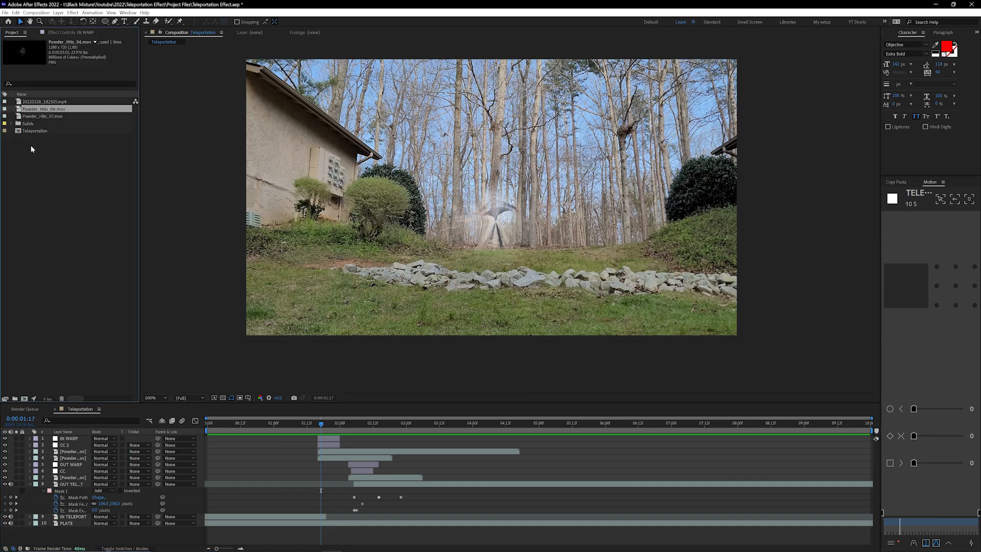
left_click(34, 130)
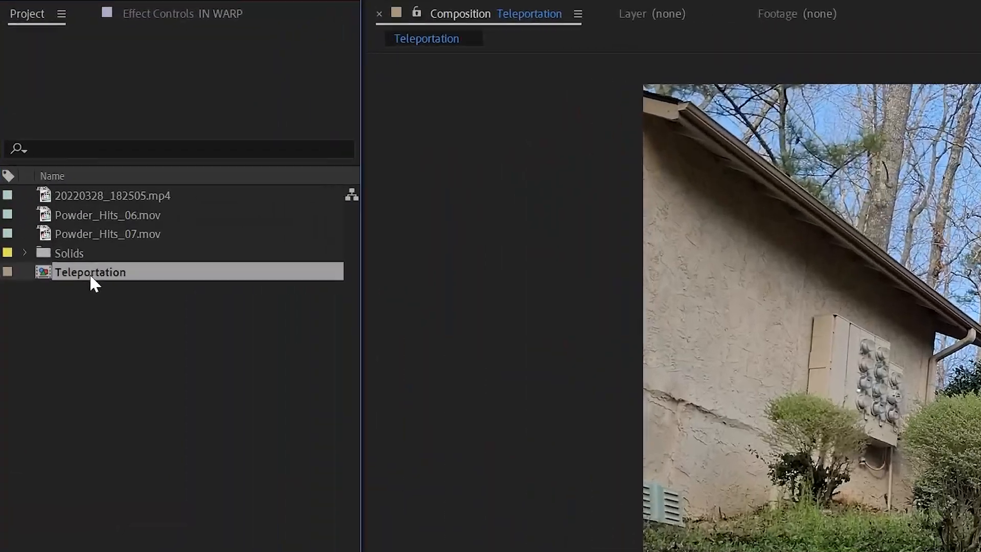
left_click_drag(90, 274, 70, 551)
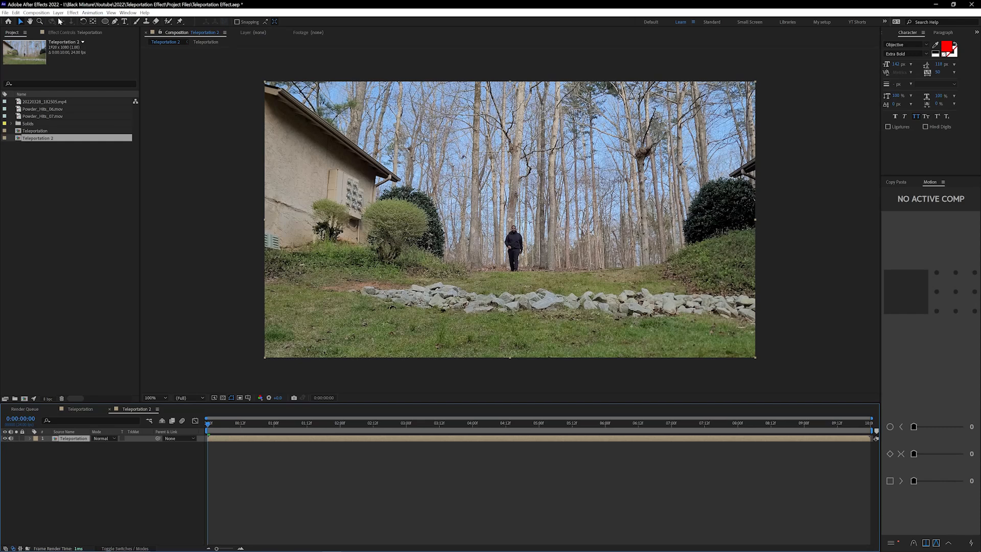
- Rename the new composition as "Teleportation with Camera Movement" in its composition settings
left_click(36, 13)
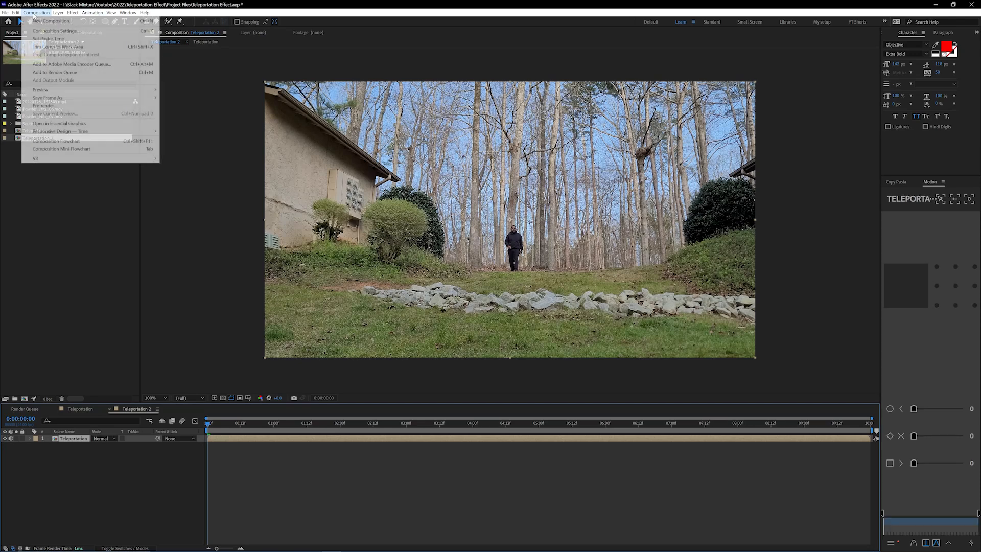
left_click(51, 31)
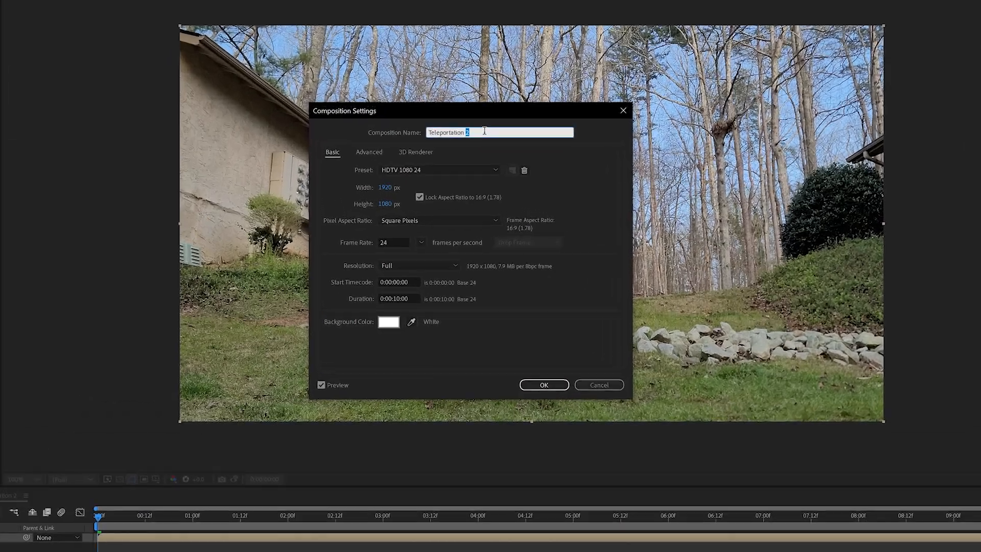
type("with C")
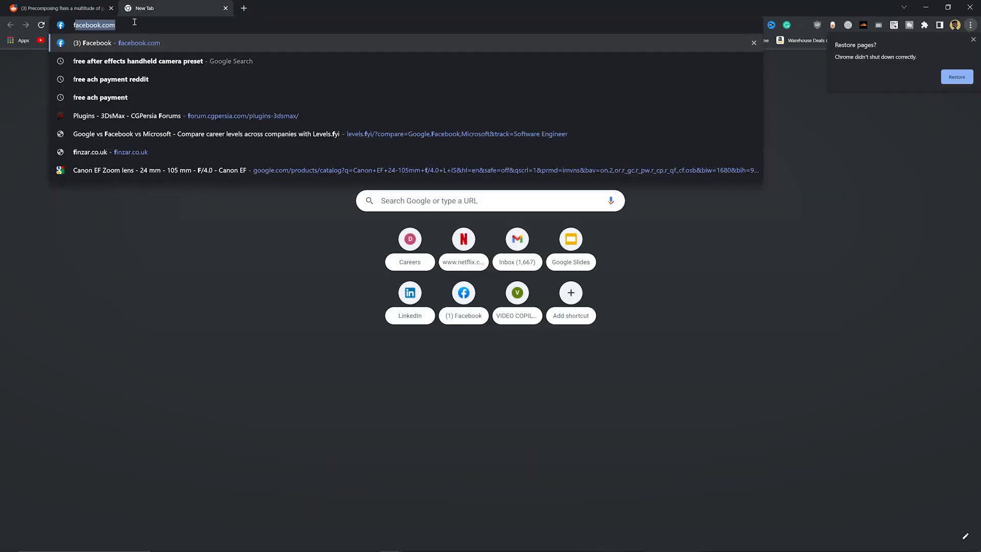
- Switch to the Chrome browser and search for "free after effects camera shake preset download"
type("free")
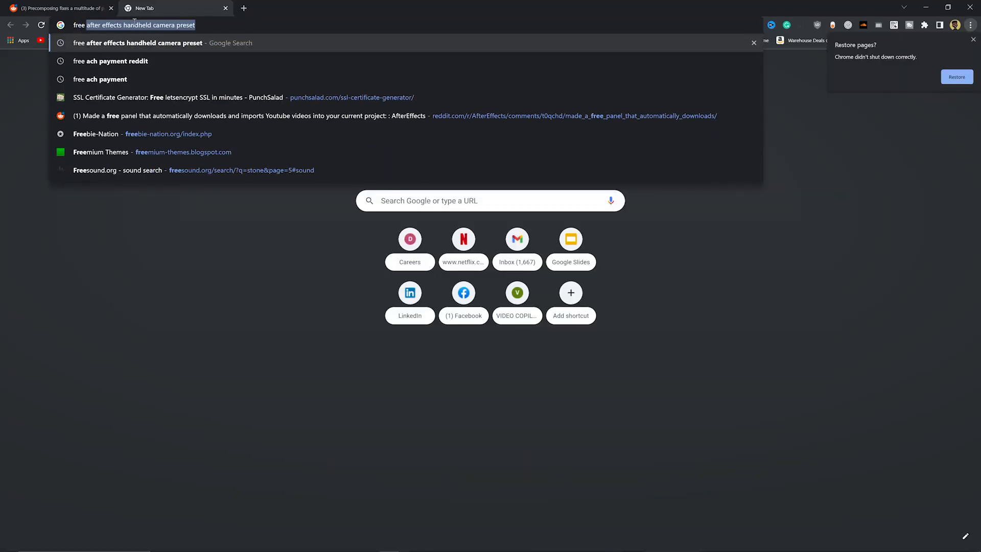
type(" after effects camera sh")
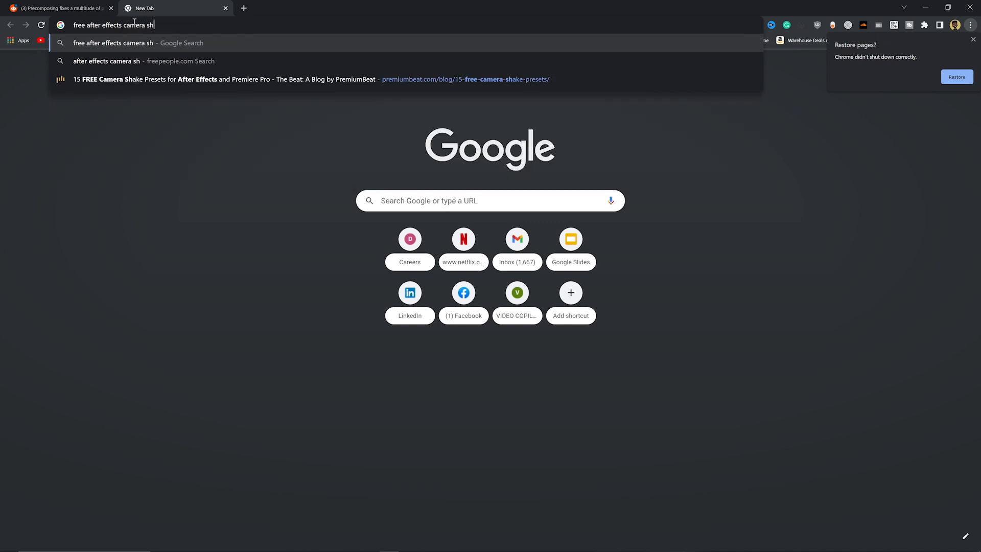
type("ake preset download")
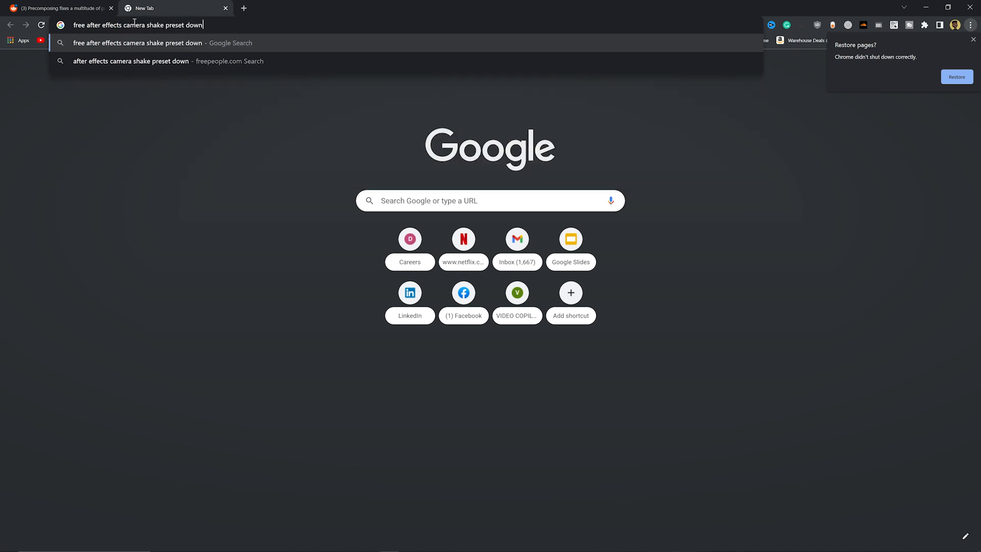
key("Return")
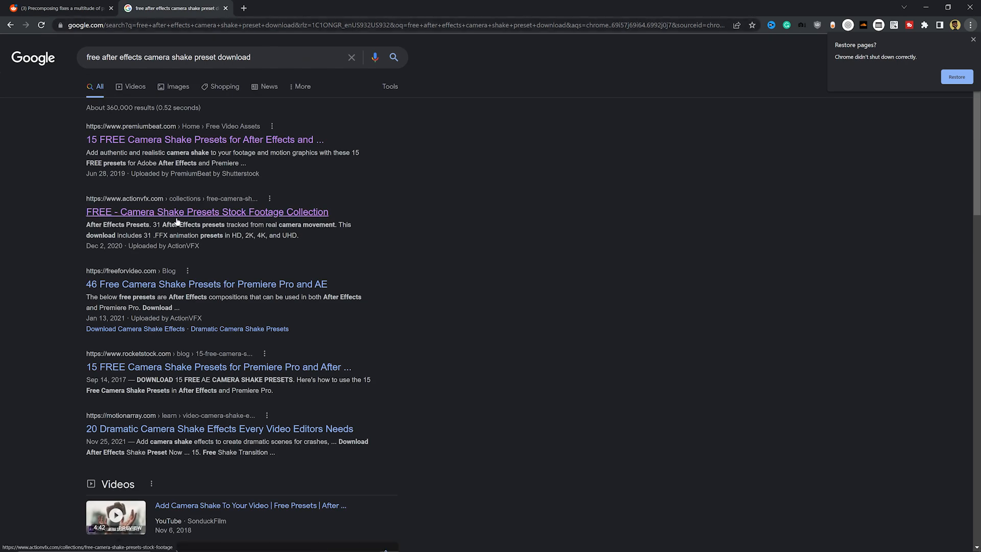
- Open the "46 Free Camera Shake Presets for Premiere Pro and AE" article and follow its download link for the 15 dramatic presets
scroll(177, 216, "down", 1)
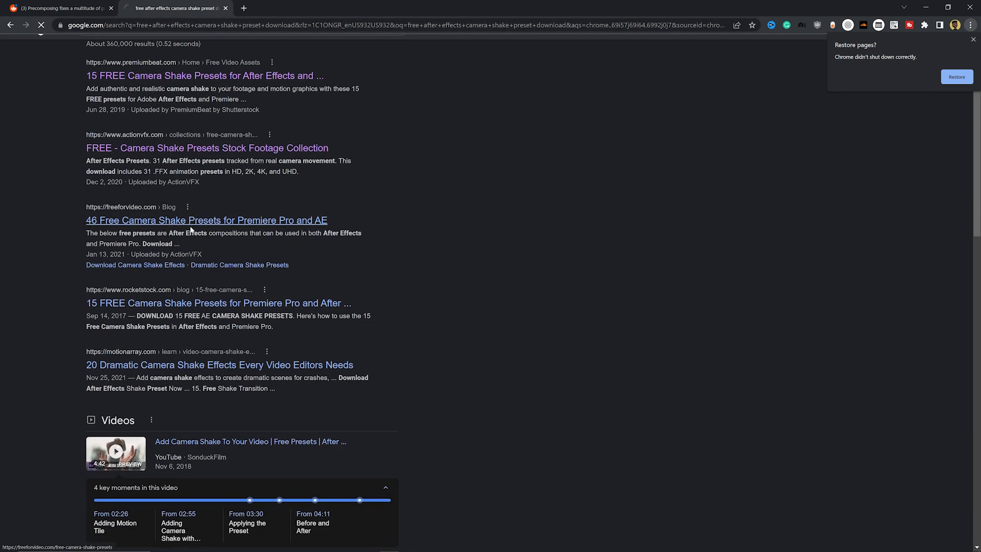
left_click(192, 221)
scroll(163, 256, "down", 3)
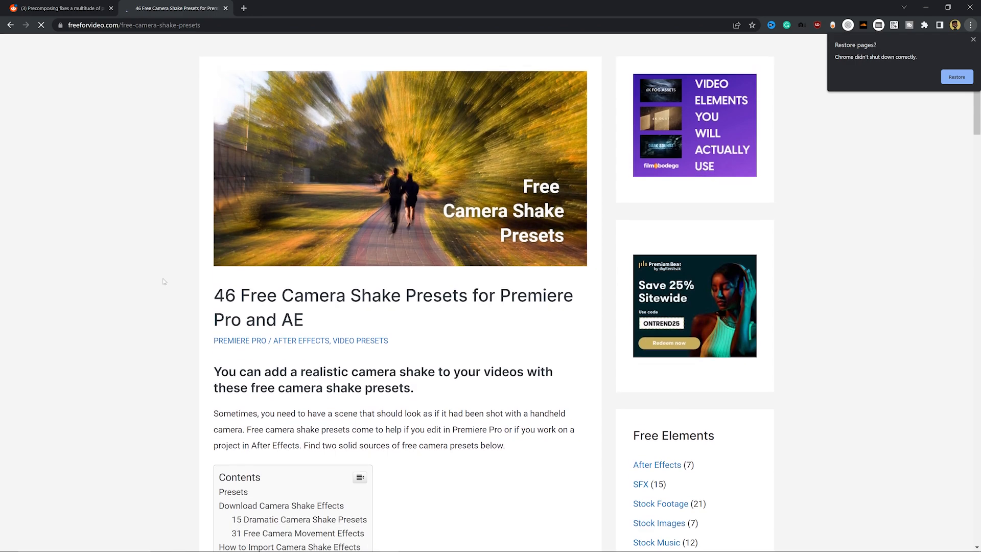
scroll(161, 232, "down", 10)
scroll(204, 298, "down", 8)
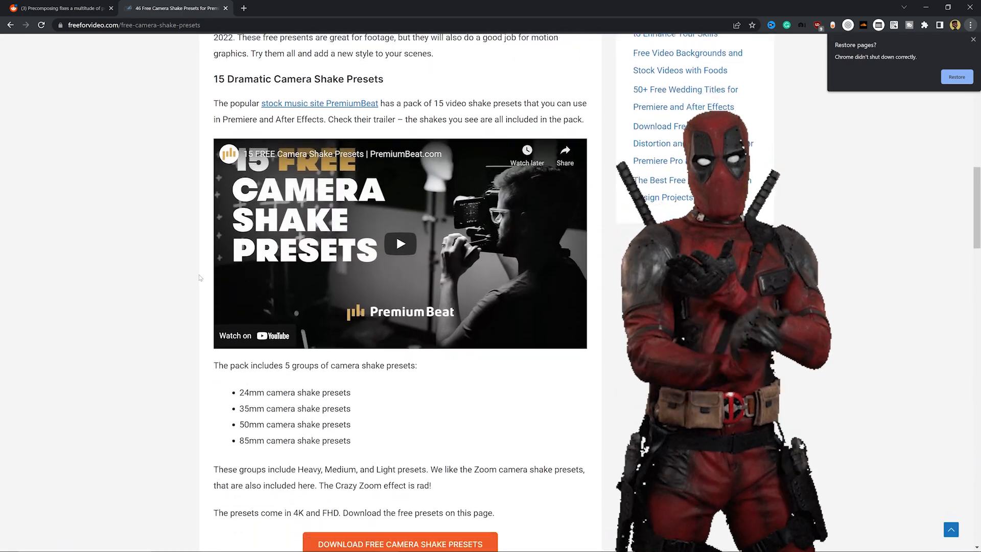
left_click(402, 334)
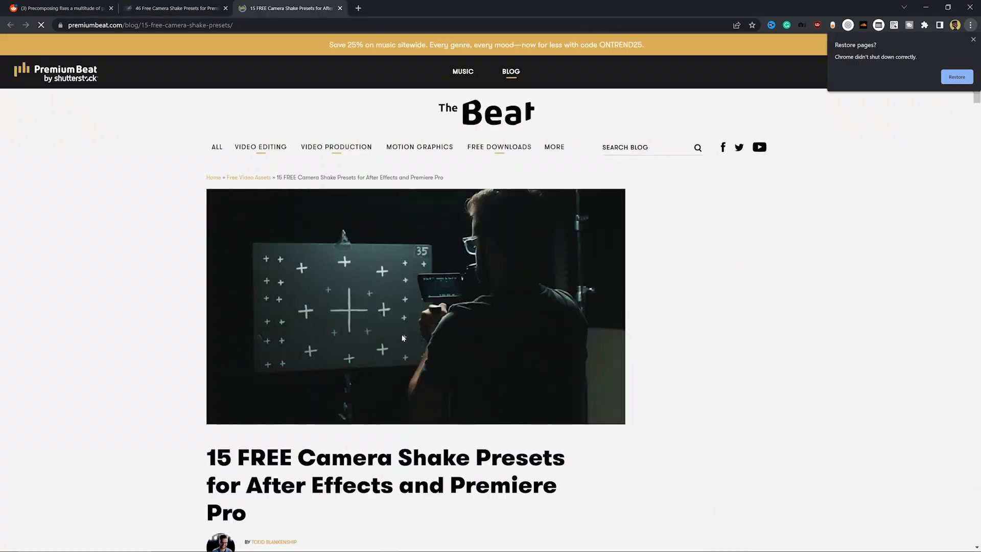
- Find the preset list on the PremiumBeat page and download the 15 free camera shake presets
scroll(333, 340, "down", 8)
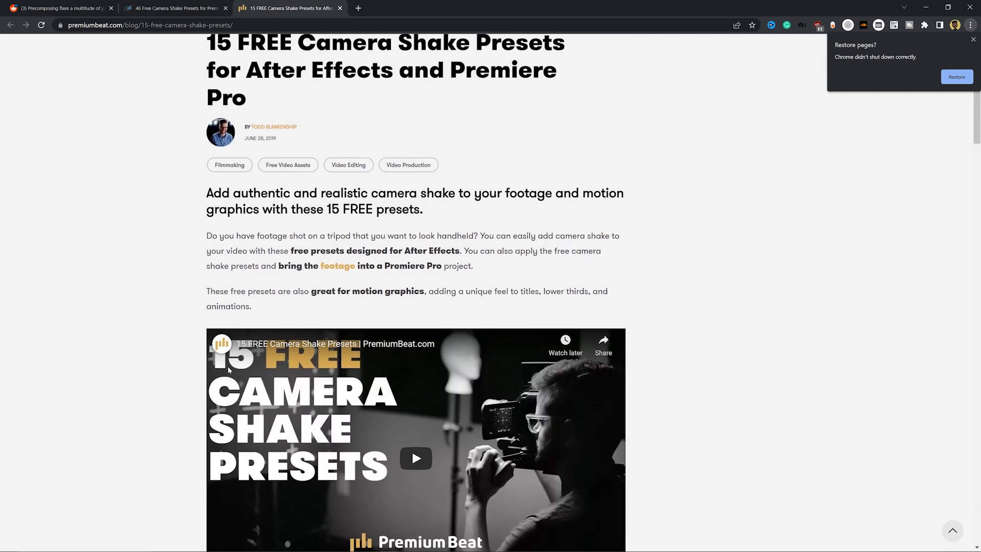
scroll(314, 273, "down", 2)
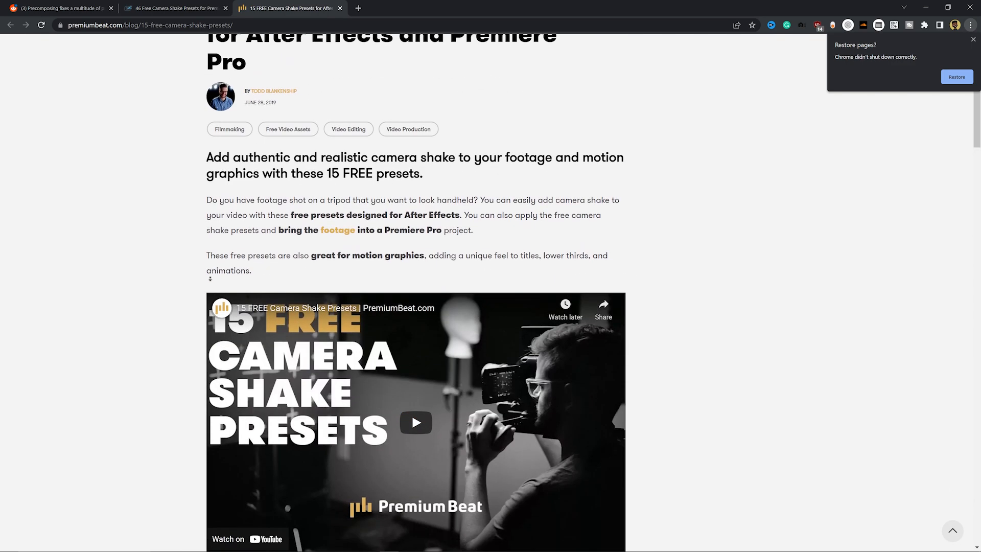
scroll(415, 291, "down", 6)
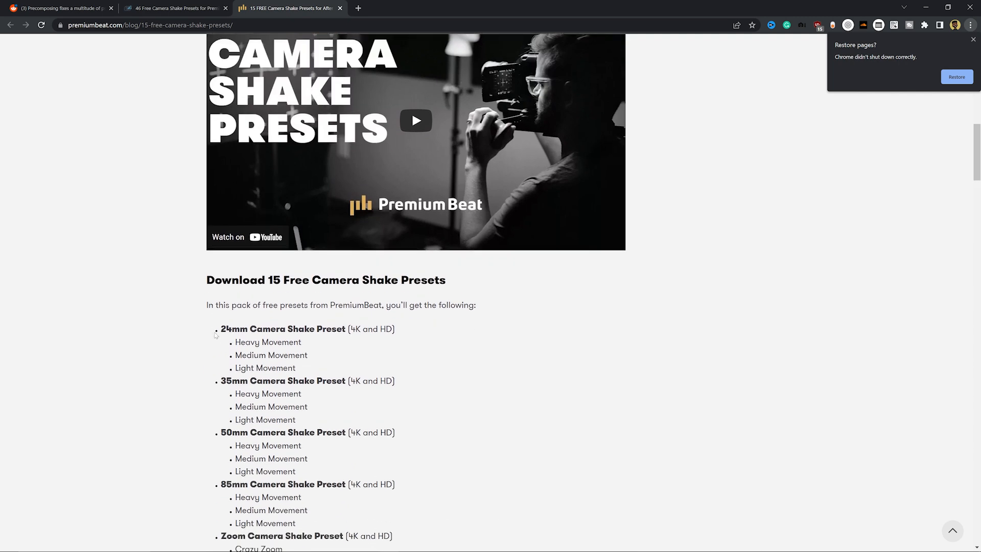
scroll(383, 327, "down", 6)
left_click(383, 332)
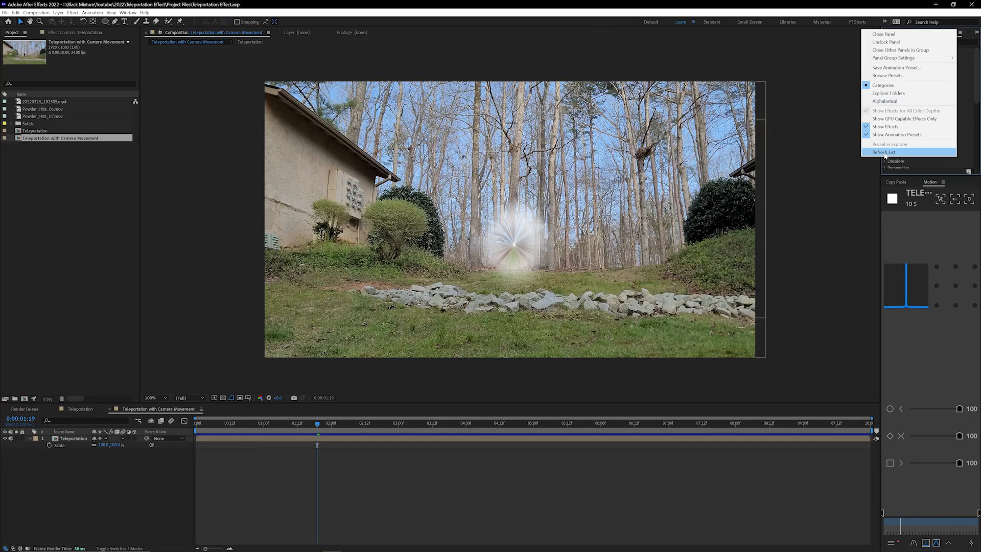
- Switch to File Explorer at the After Effects 2022 Support Files folder through the application shortcut's properties
left_click(963, 84)
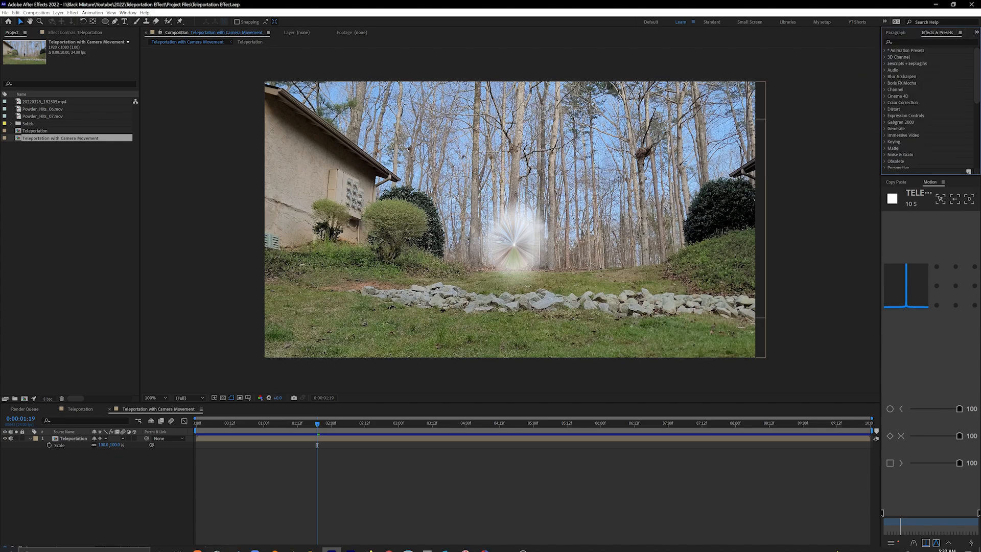
right_click(330, 541)
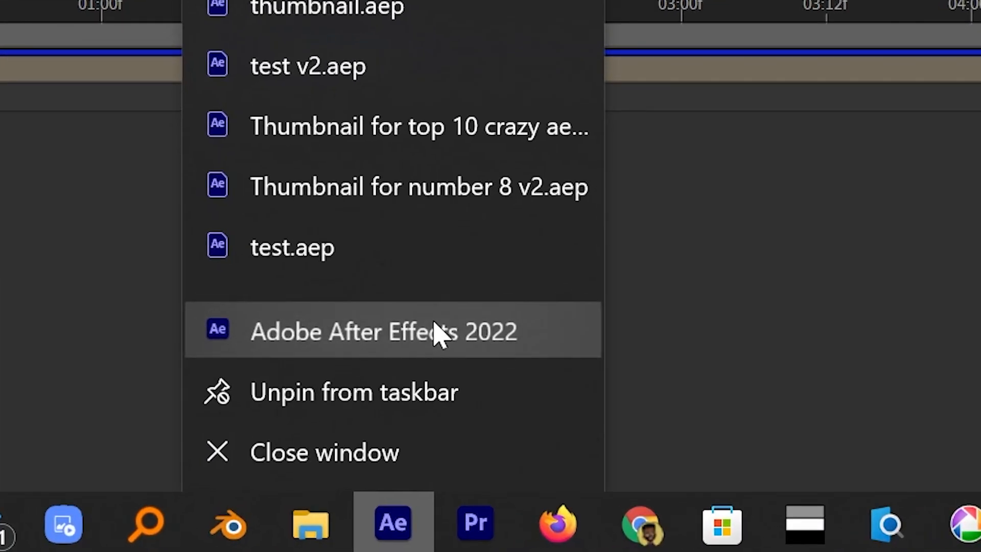
right_click(408, 376)
left_click(480, 343)
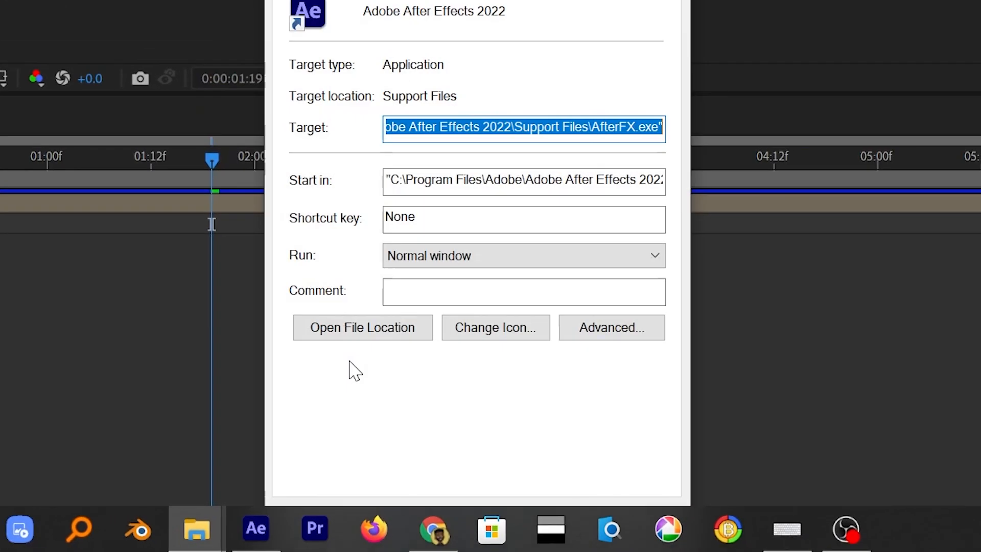
left_click(373, 322)
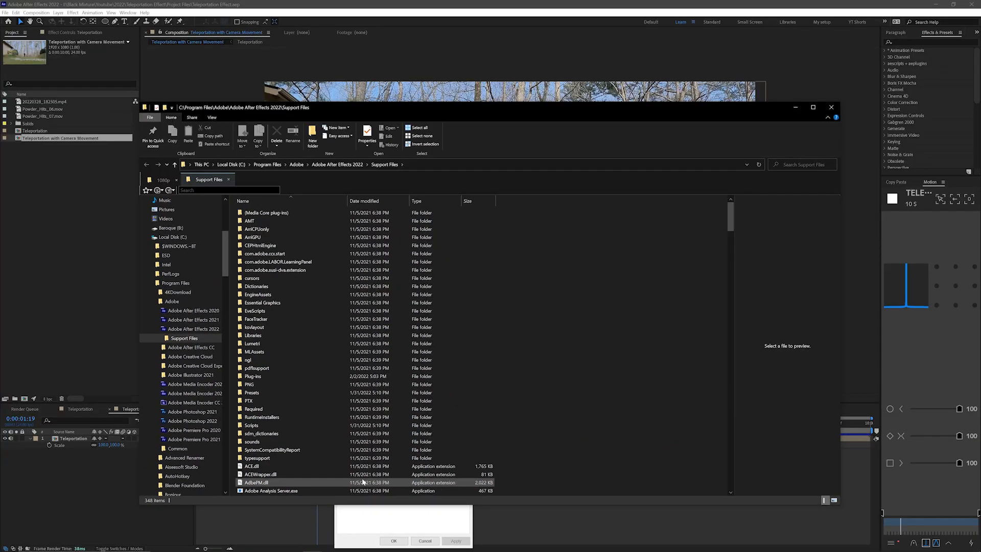
- Copy the 4K and 1080p camera shake folders into the After Effects Presets folder, granting administrator permission
left_click_drag(536, 208, 305, 221)
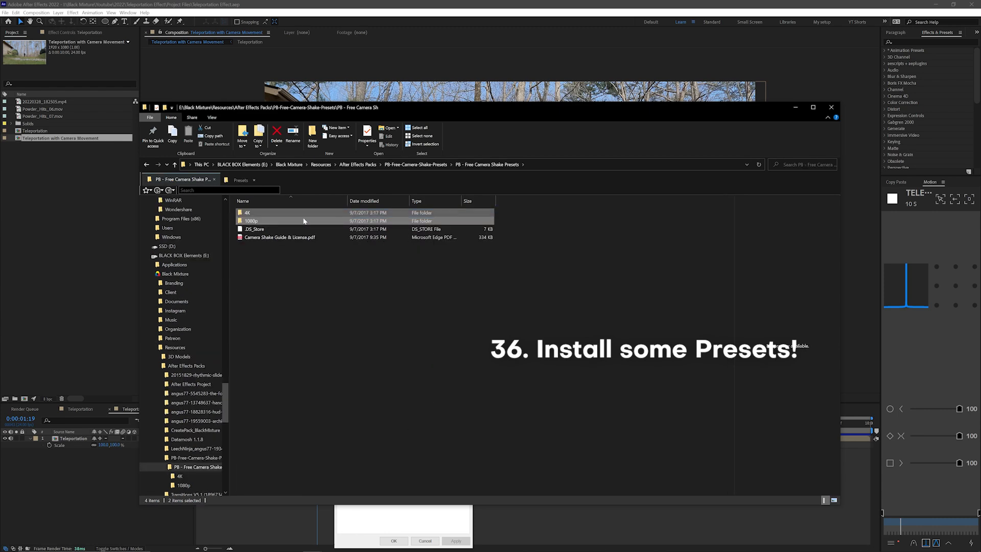
left_click_drag(249, 193, 238, 180)
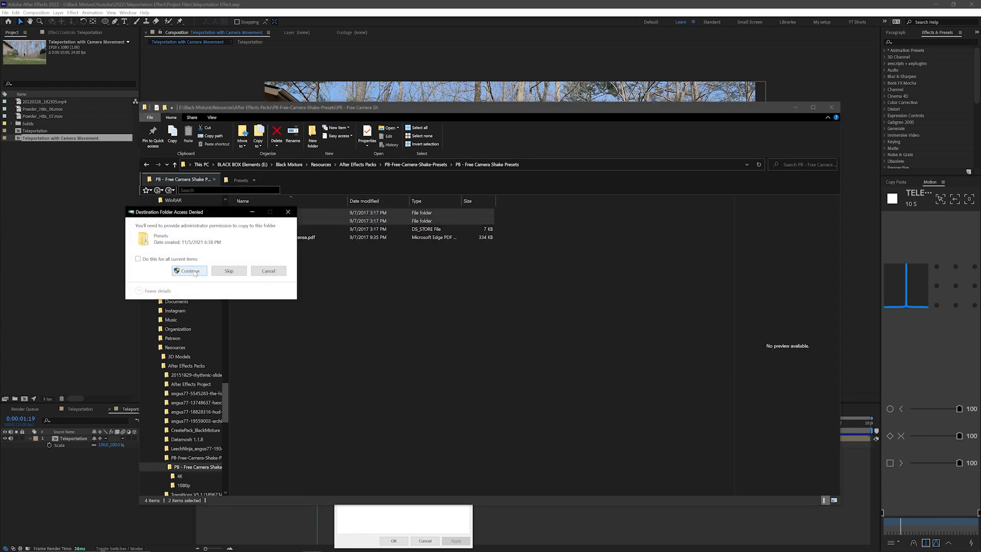
left_click(194, 271)
left_click(189, 270)
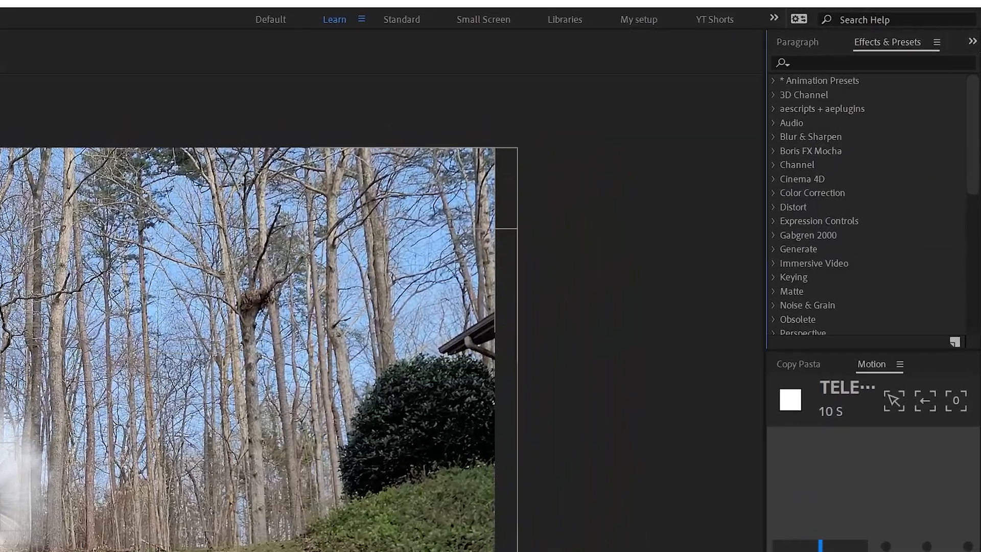
- Refresh the effects and presets list and expand the 1080p folder under Animation Presets
left_click(937, 42)
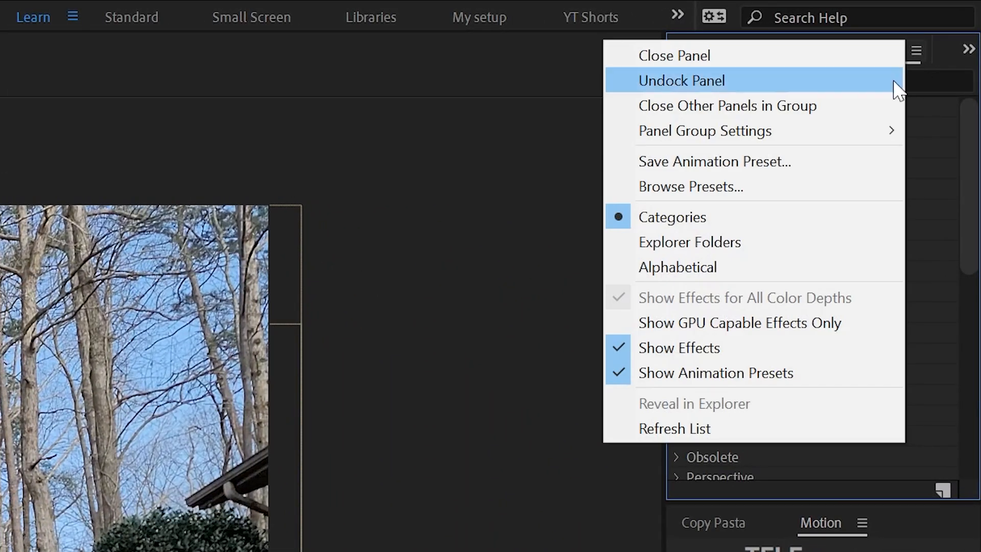
left_click(671, 429)
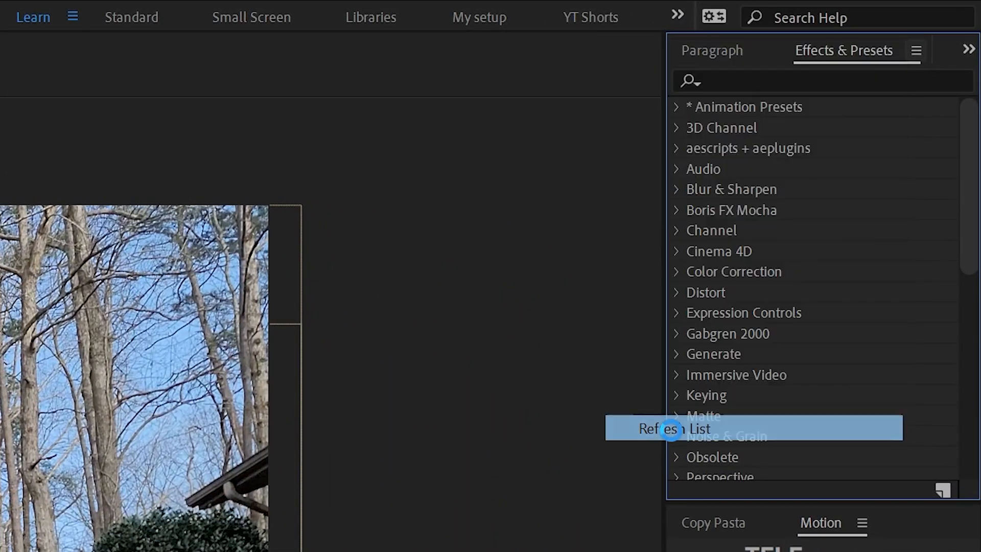
left_click(676, 106)
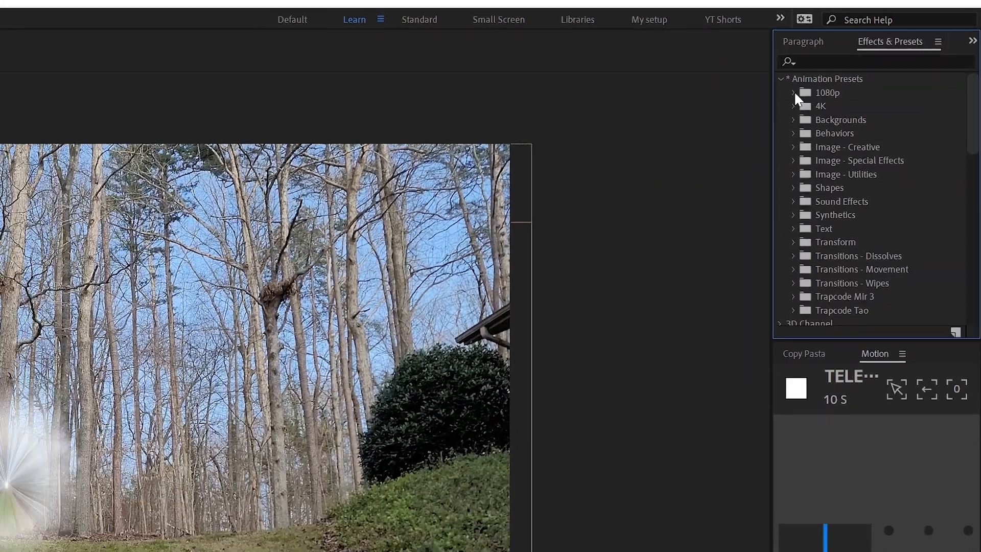
left_click(793, 93)
- Add a null object to the camera movement composition and apply the 35mm medium movement 1080 preset to it
right_click(114, 384)
mouse_move(153, 387)
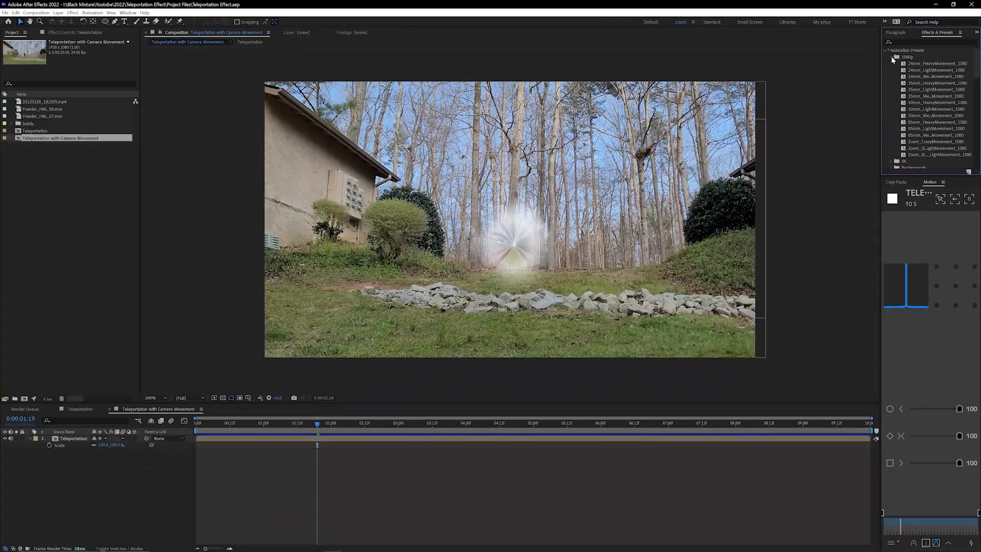
left_click(223, 429)
left_click_drag(936, 96, 372, 439)
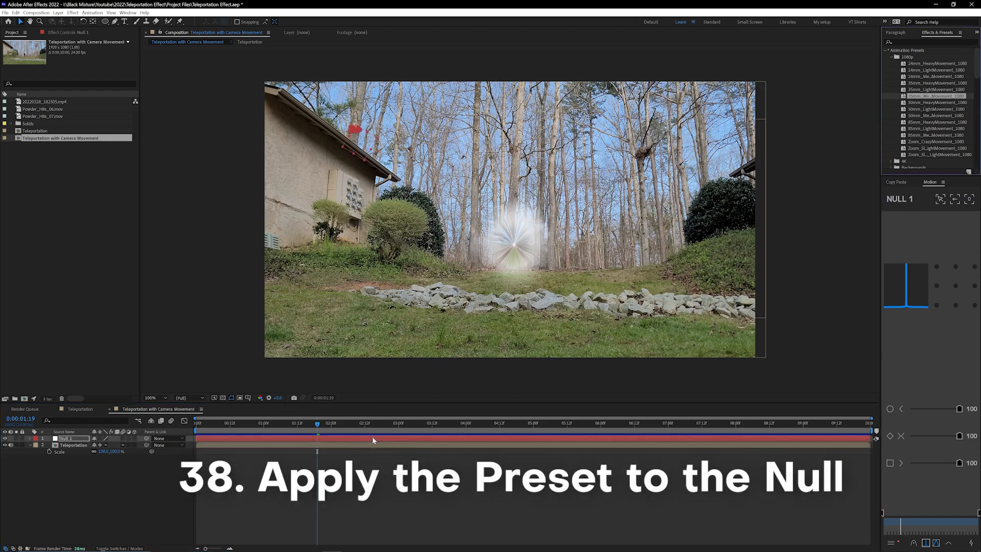
- Parent the Teleportation layer to Null 1 and scrub the timeline to check the camera shake
left_click(325, 422)
left_click(341, 426)
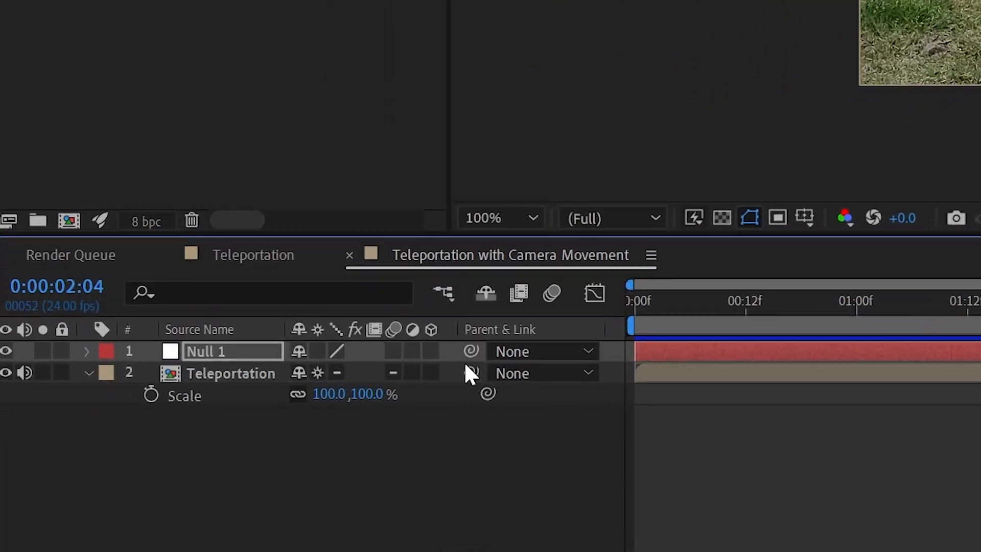
left_click_drag(470, 372, 252, 356)
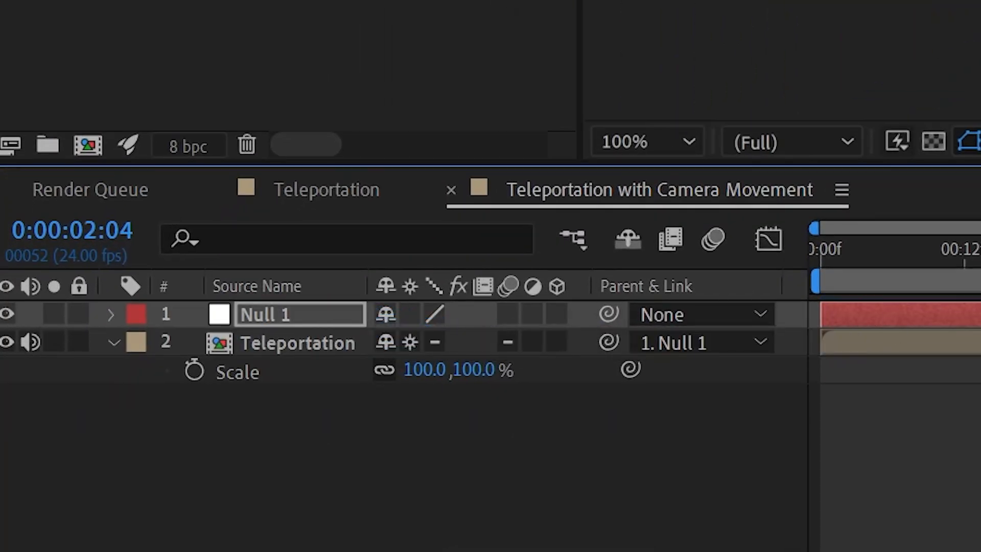
left_click_drag(618, 389, 226, 431)
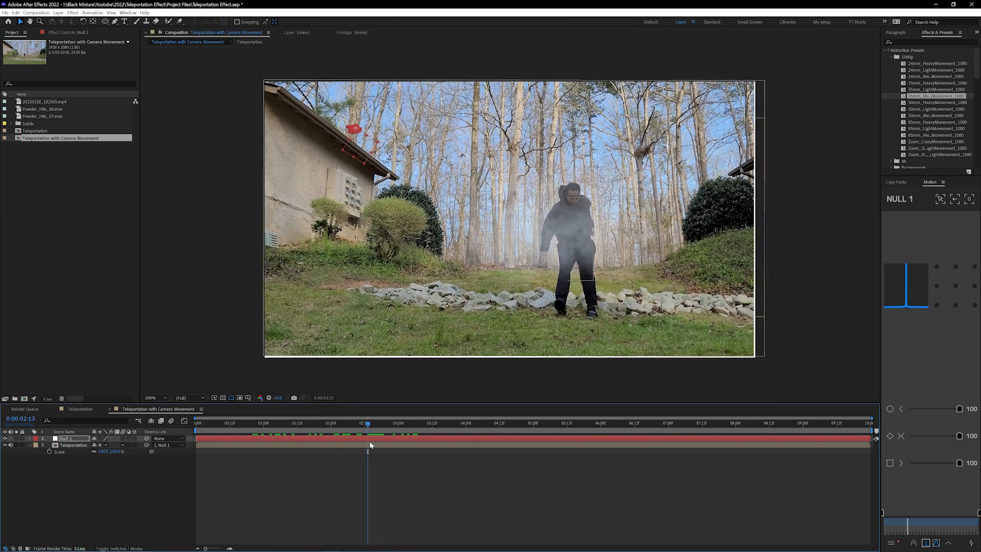
- Reveal the null's keyframes, preview the shake, and scale the Teleportation layer up to about 114% to cover the frame edges
key("u")
key("space")
left_click(63, 463)
mouse_move(115, 463)
left_mouse_down()
mouse_move(125, 464)
mouse_move(105, 463)
mouse_move(123, 464)
left_mouse_up()
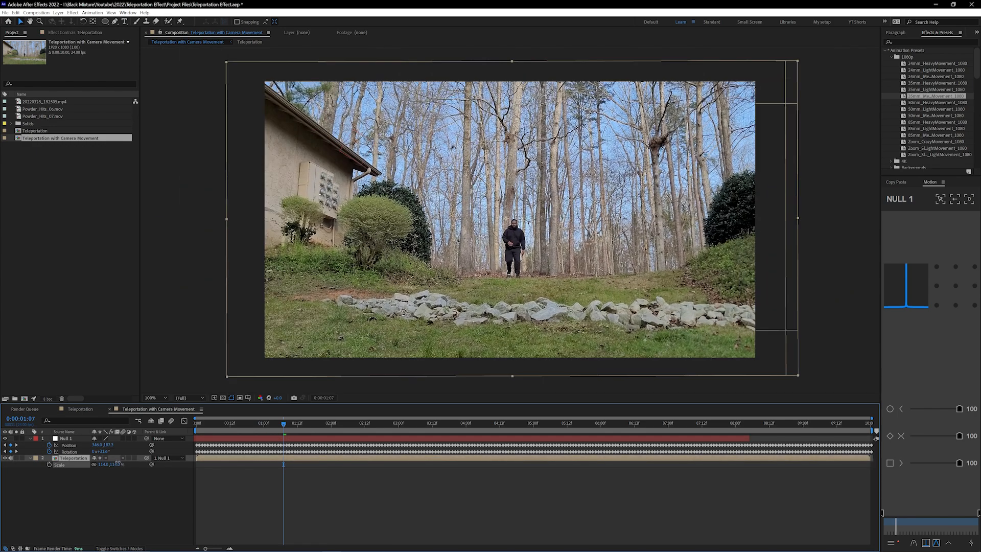
- Play the camera movement composition from the beginning to check the shake with the enlarged Teleportation layer
left_click_drag(262, 428, 160, 428)
key("space")
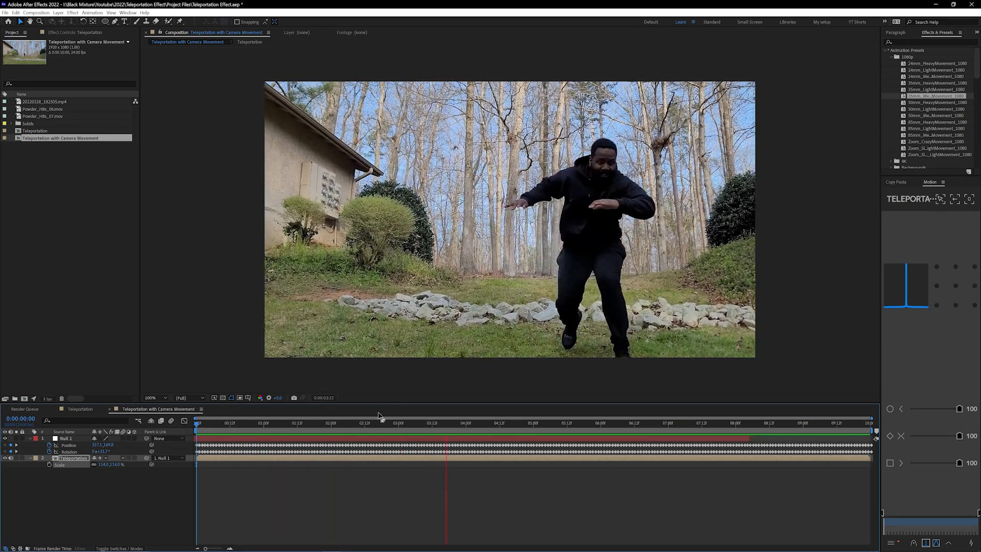
left_click(359, 425)
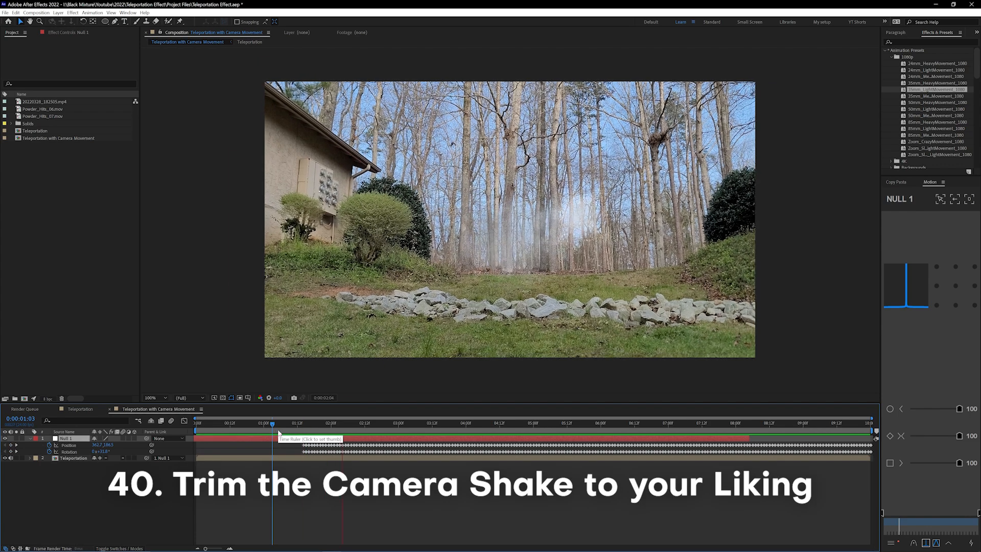
- Preview the shake and delete Null 1's position and rotation keyframes that follow the teleport
key("space")
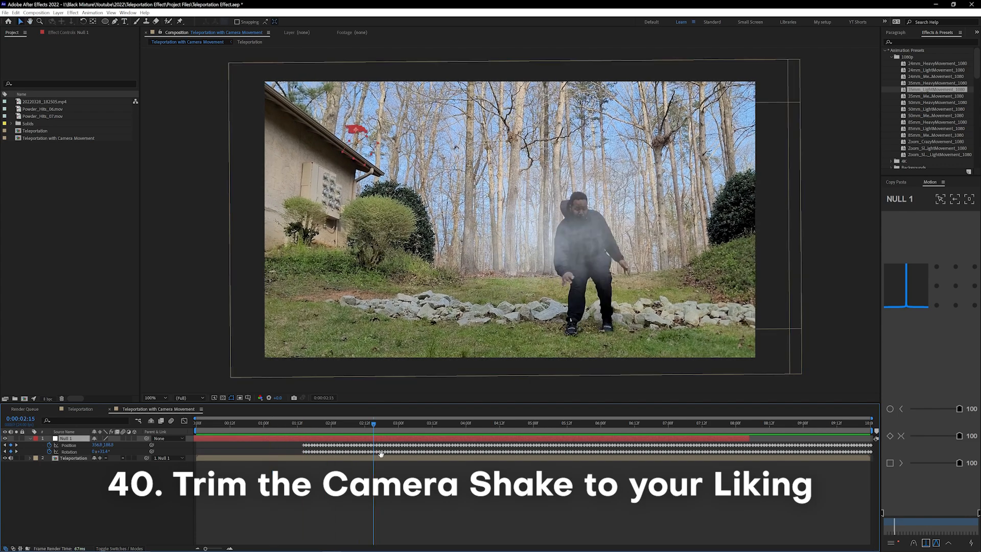
key("space")
key("space")
left_click_drag(404, 473, 872, 437)
key("Delete")
- Play the camera movement composition from the start and scrub through the teleport section to check the movement
left_click_drag(402, 424, 170, 449)
key("space")
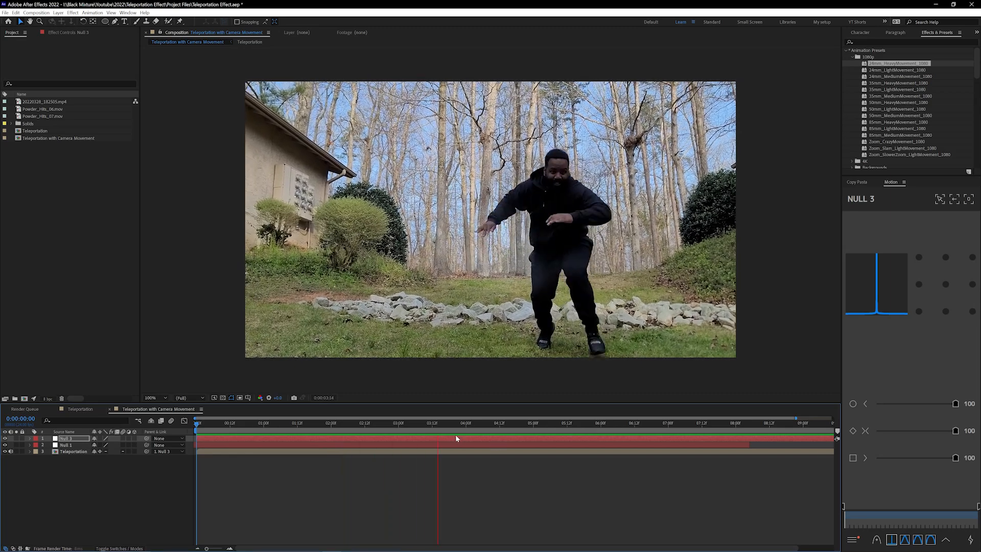
left_click_drag(382, 433, 293, 433)
left_click_drag(283, 432, 403, 426)
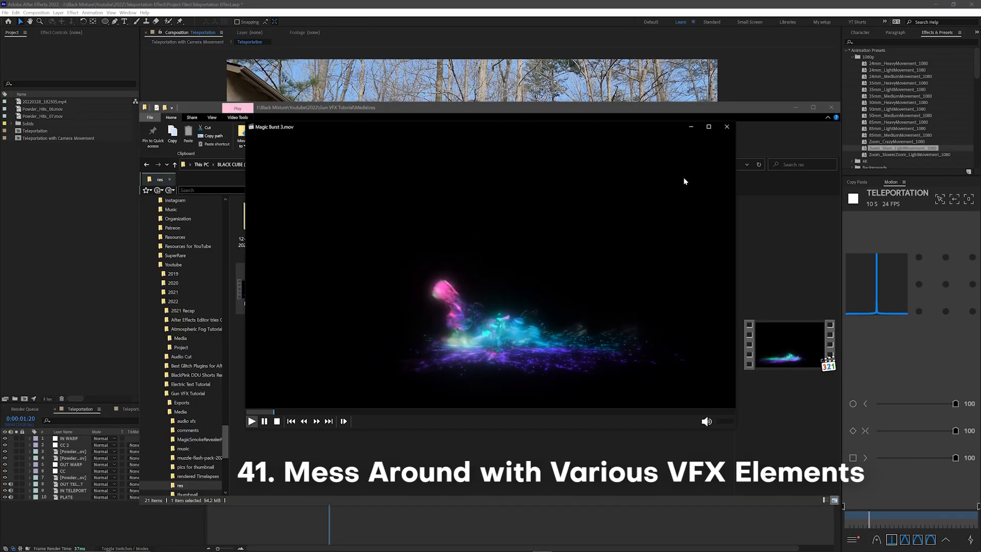
- Close the Magic Burst 3.mov preview and scrub the Teleportation composition to inspect the two magic bursts
left_click(725, 128)
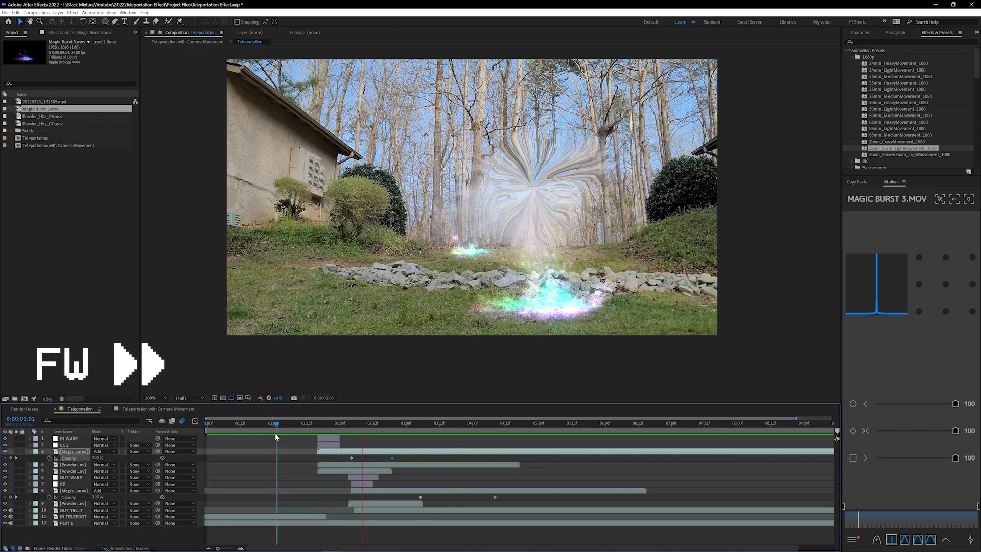
left_click_drag(275, 433, 338, 424)
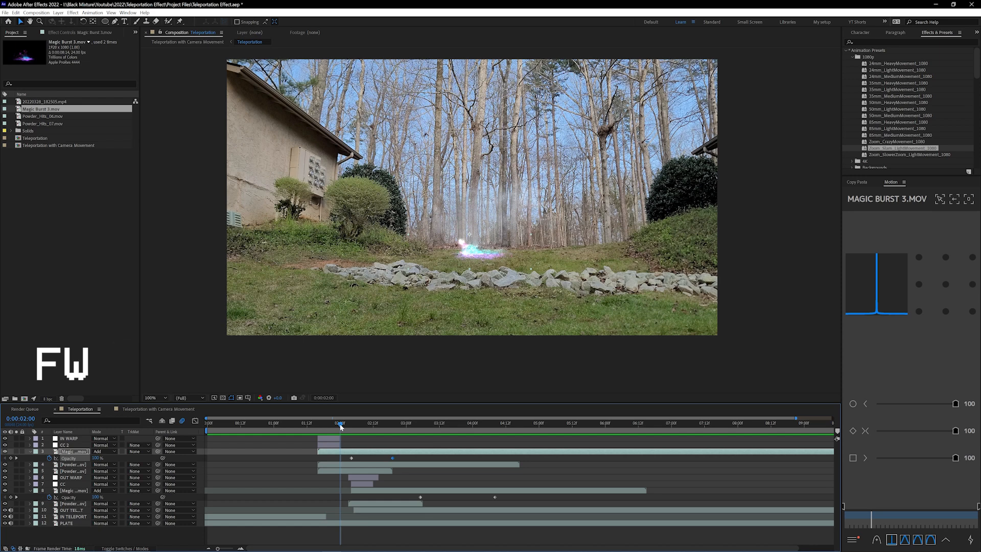
mouse_move(323, 425)
left_mouse_down()
mouse_move(365, 427)
mouse_move(324, 427)
left_mouse_up()
- Apply the Tint effect to the upper Magic Burst 3 layer, map white to blue, and preview the result
key("ctrl+space")
key("Return")
left_click(383, 496)
left_click_drag(401, 427, 335, 425)
left_click(335, 451)
left_click(80, 61)
left_click(239, 207)
left_click(249, 245)
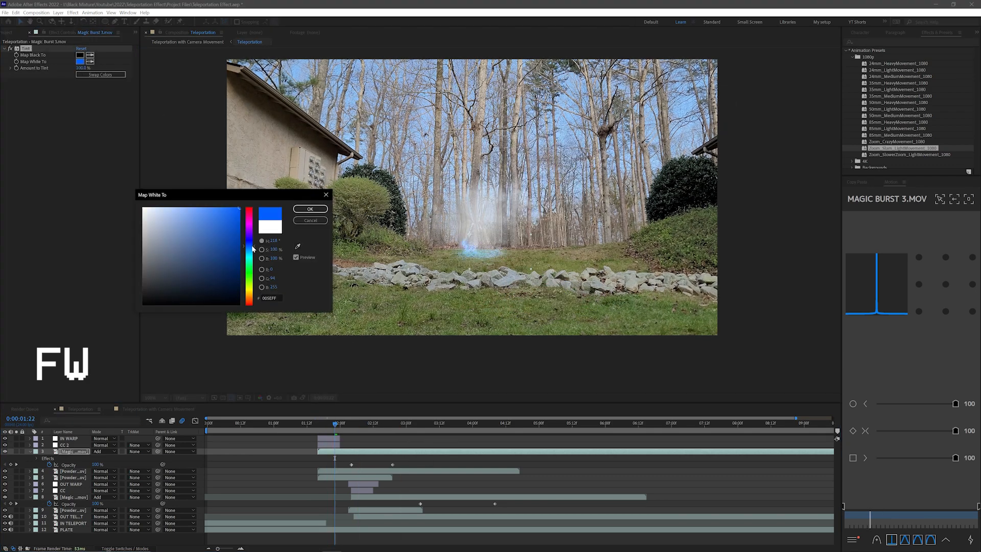
left_click(239, 226)
left_click(309, 208)
key("space")
key("space")
left_click_drag(335, 424, 354, 427)
left_click(79, 55)
left_click_drag(236, 225, 252, 223)
left_click(310, 220)
- Copy the Tint effect from the upper Magic Burst 3 layer to the lower Magic Burst 3 layer
left_click(26, 49)
key("ctrl+c")
left_click(372, 497)
key("ctrl+v")
- Adjust the magic bursts' opacity keyframes, moving those of the lower burst earlier, and preview the fade
left_click_drag(354, 425, 384, 427)
left_click(11, 465)
left_click_drag(420, 509, 384, 509)
left_click_drag(494, 510, 401, 509)
left_click_drag(384, 426, 406, 429)
key("space")
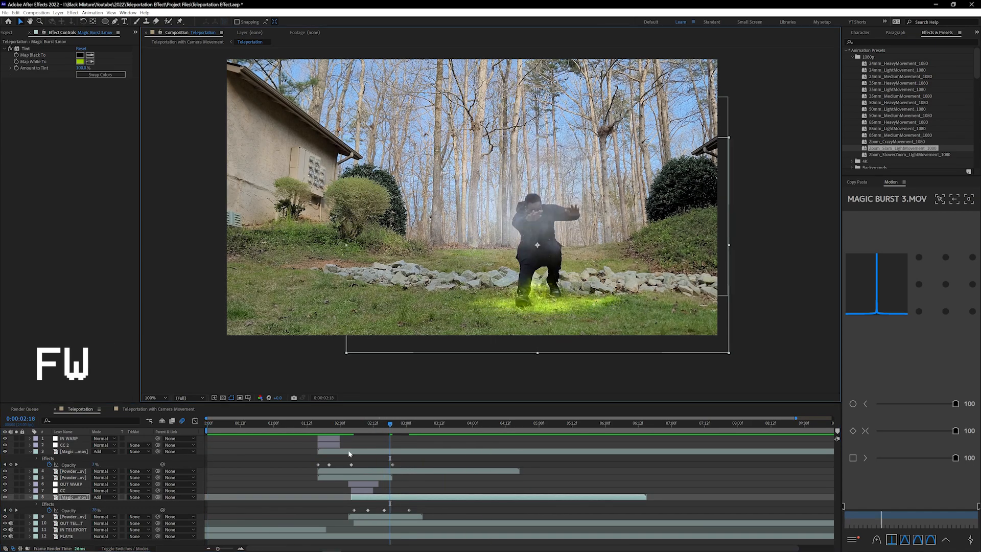
- Review the magic bursts in the Teleportation with Camera Movement composition
left_click(158, 408)
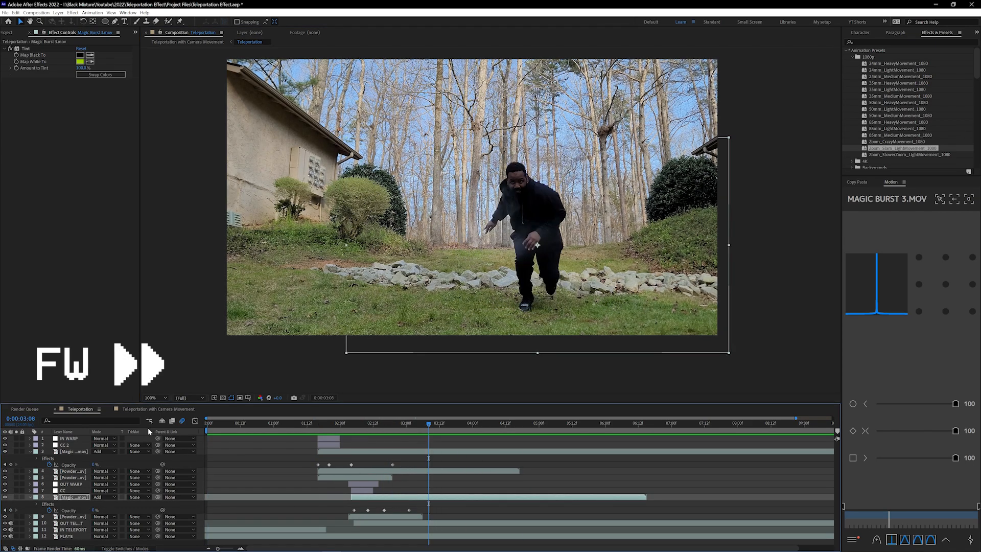
left_click(376, 431)
mouse_move(377, 432)
left_mouse_down()
mouse_move(407, 434)
mouse_move(384, 433)
left_mouse_up()
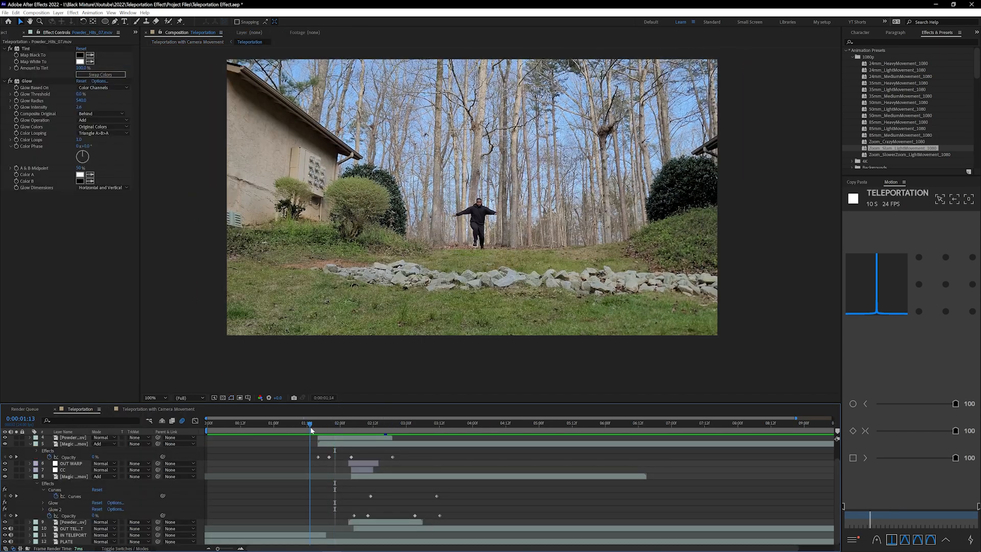
- Create a white solid in the Teleportation composition with the playhead at 0:00:01:16
left_click_drag(309, 428, 316, 428)
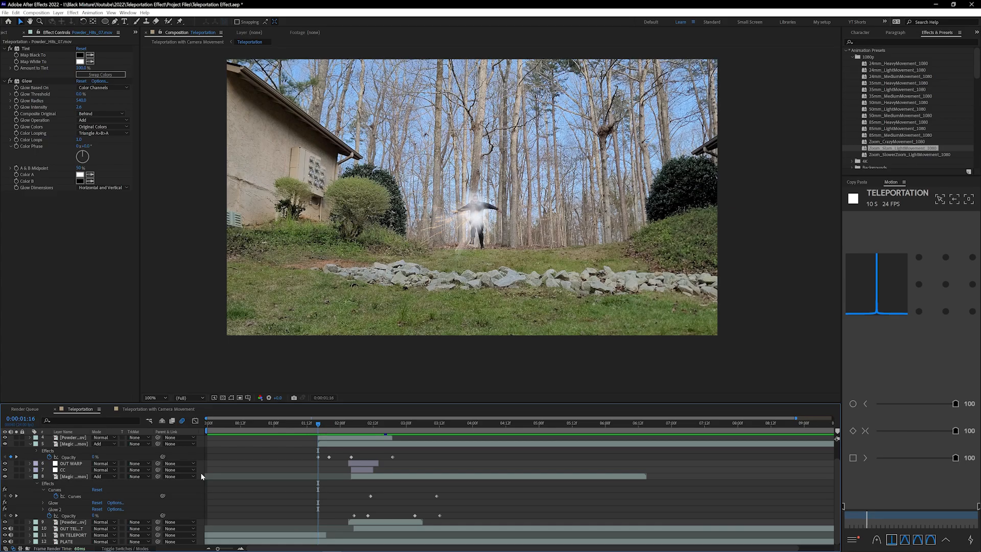
right_click(201, 386)
mouse_move(245, 390)
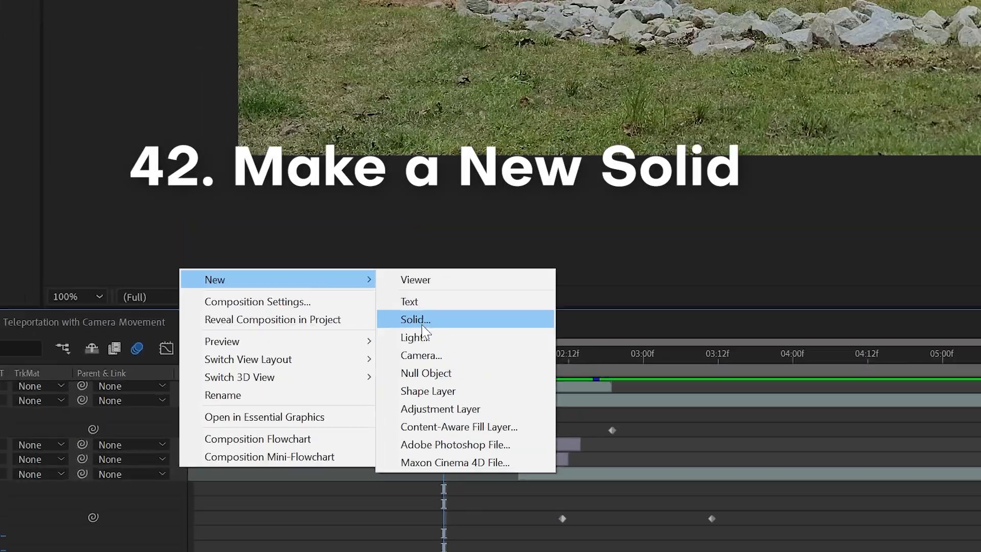
left_click(459, 284)
left_click(350, 259)
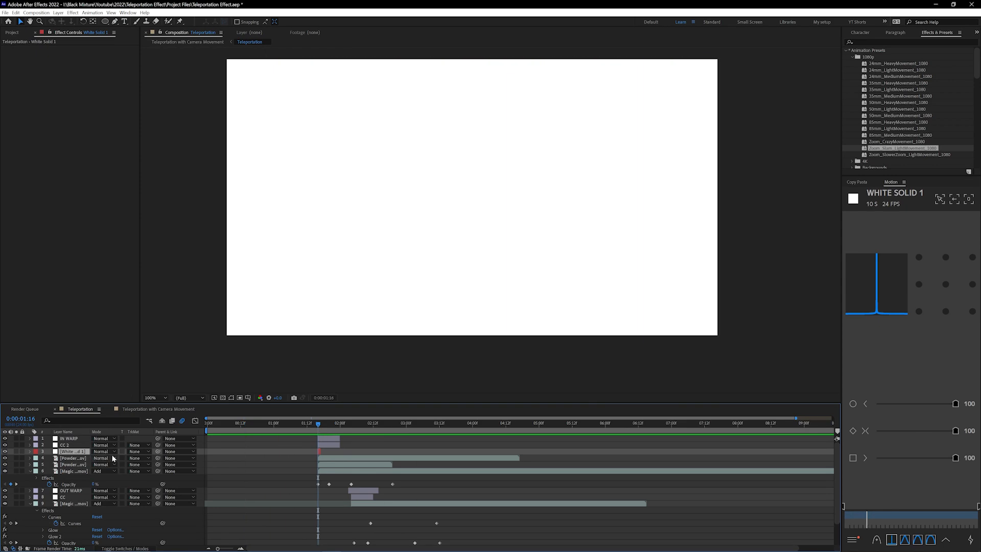
- Set the white solid's blending mode to Add and keyframe its opacity down to 0% for a brief flash
left_click(101, 451)
left_click(112, 367)
key("t")
left_click_drag(95, 458, 60, 458)
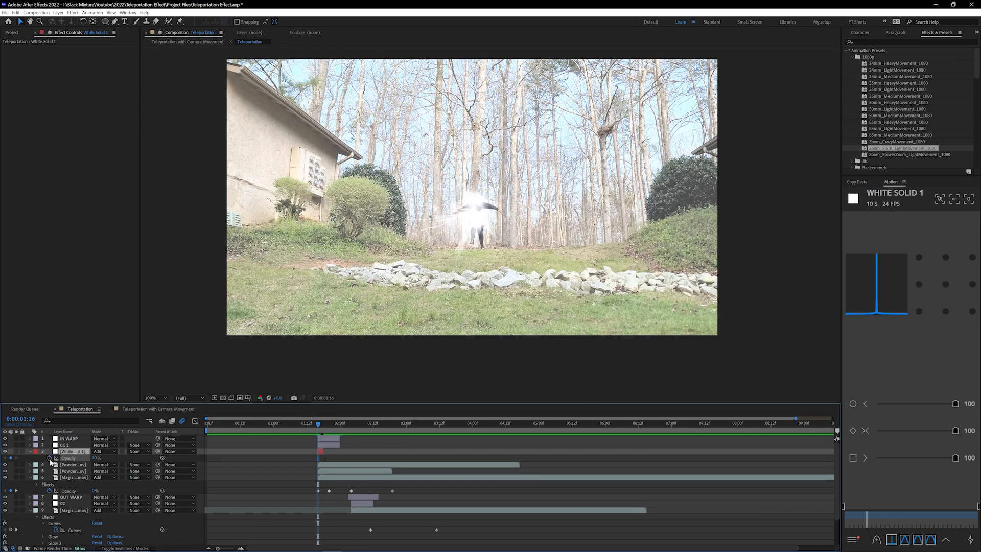
left_click_drag(324, 424, 320, 424)
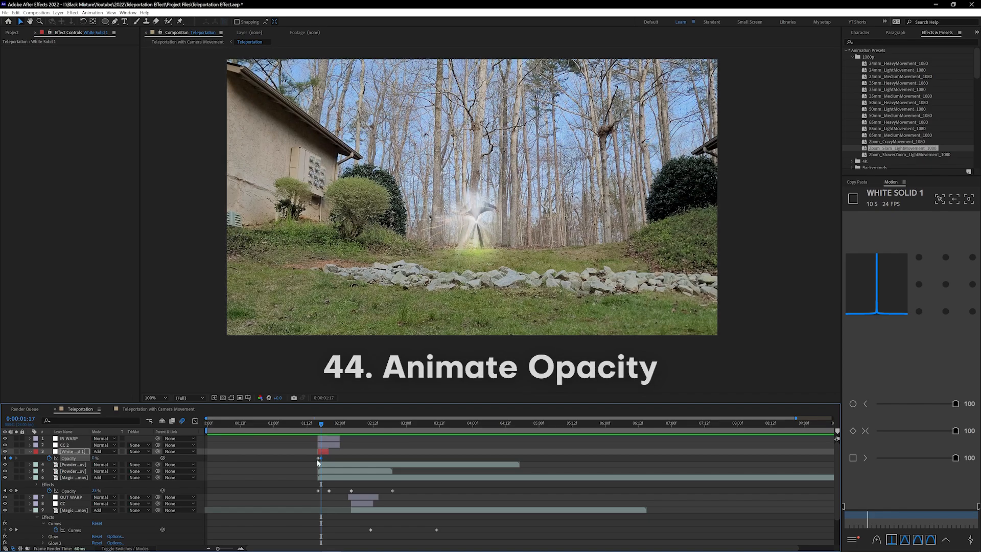
left_click(319, 435)
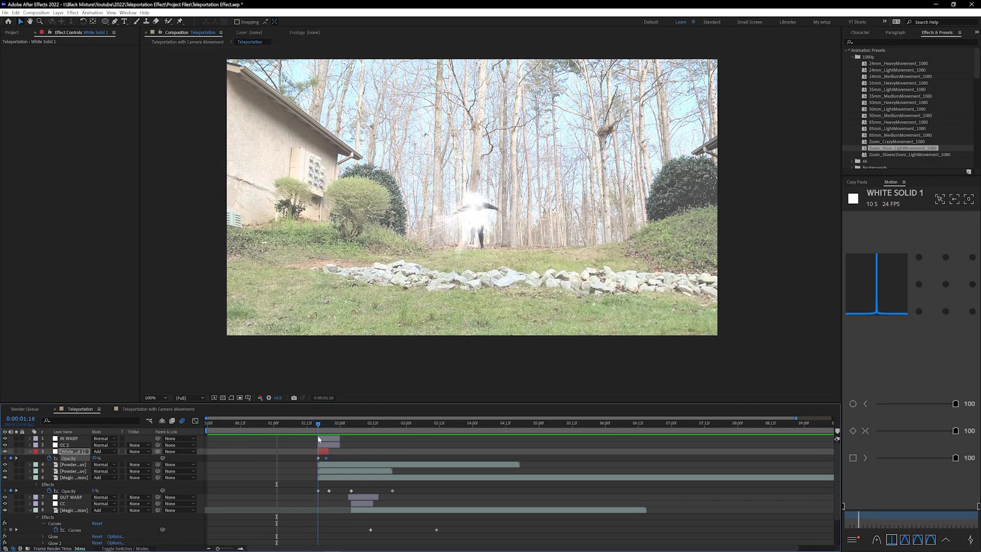
- Duplicate the white solid, place the copy below the CC layer, and shift it to the second teleport burst
key("ctrl+d")
left_click_drag(75, 451, 75, 514)
left_click_drag(322, 510, 356, 510)
mouse_move(350, 428)
left_mouse_down()
mouse_move(371, 431)
mouse_move(354, 431)
left_mouse_up()
- Apply Gradient Ramp to the duplicated white solid and set its End Color to a bright yellow-green
key("ctrl+space")
key("Return")
left_click(80, 75)
left_click(250, 283)
left_click(238, 207)
key("Return")
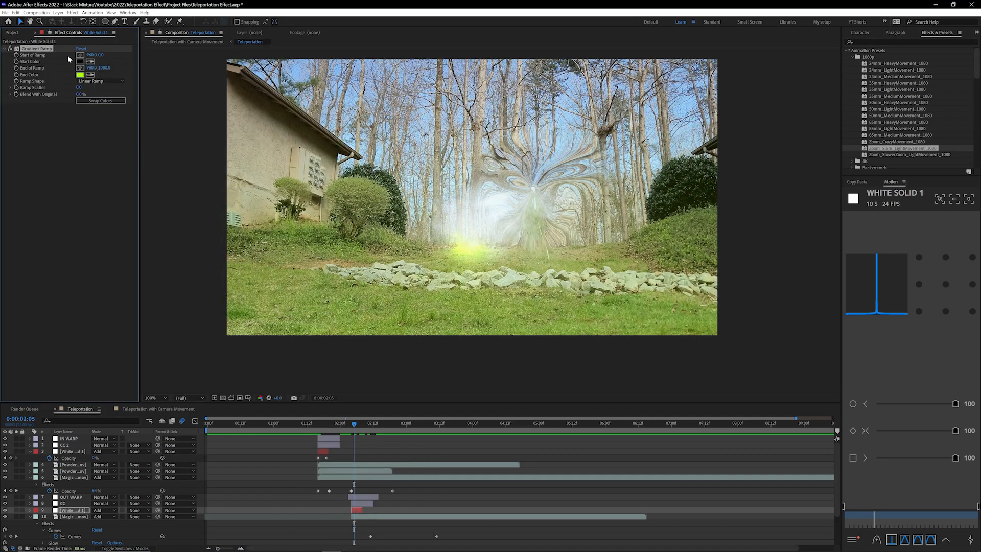
- Adjust the Gradient Ramp's Start Color on the duplicated white solid and compare the two flashes
left_click(79, 61)
left_click_drag(145, 209, 24, 28)
left_click(323, 451)
left_click_drag(324, 424, 354, 453)
left_click(356, 509)
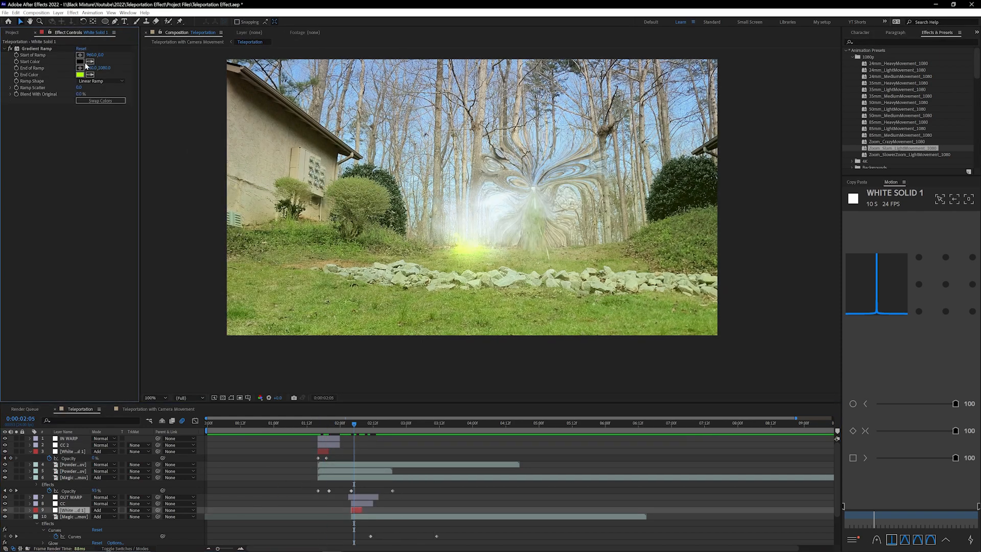
left_click(80, 61)
key("Return")
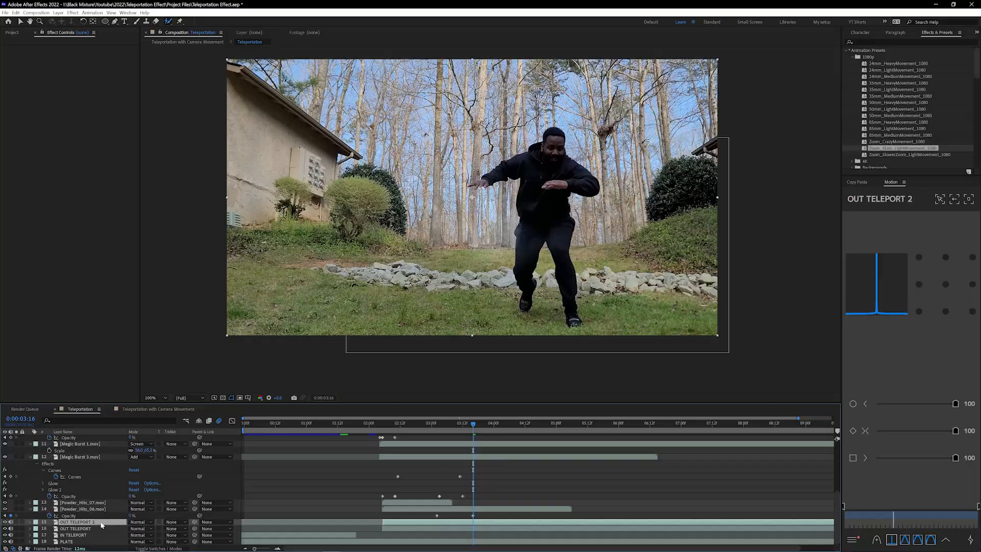
- Precompose the OUT TELEPORT 2 layer as "OUT TELEPORT 2 roto", moving all attributes into the new composition
right_click(105, 521)
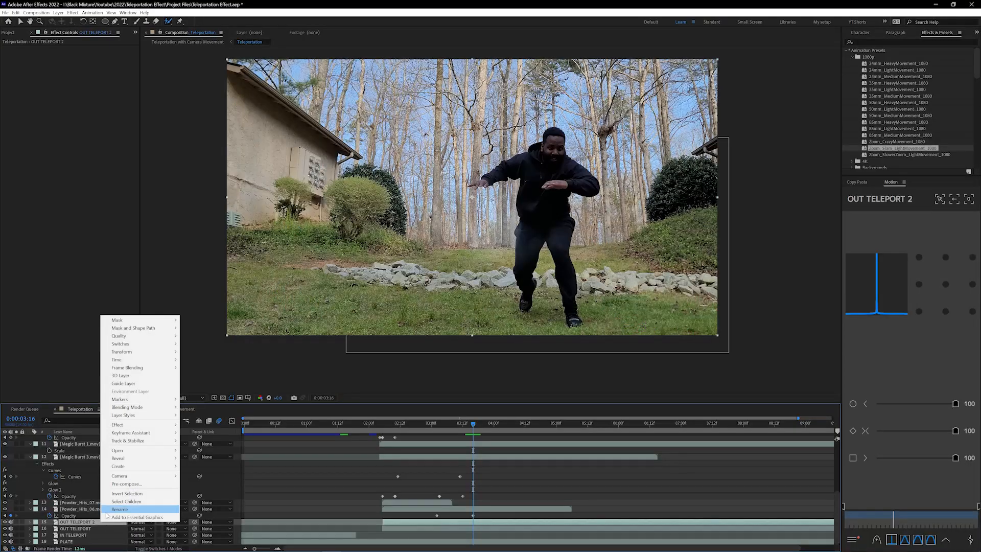
left_click(123, 483)
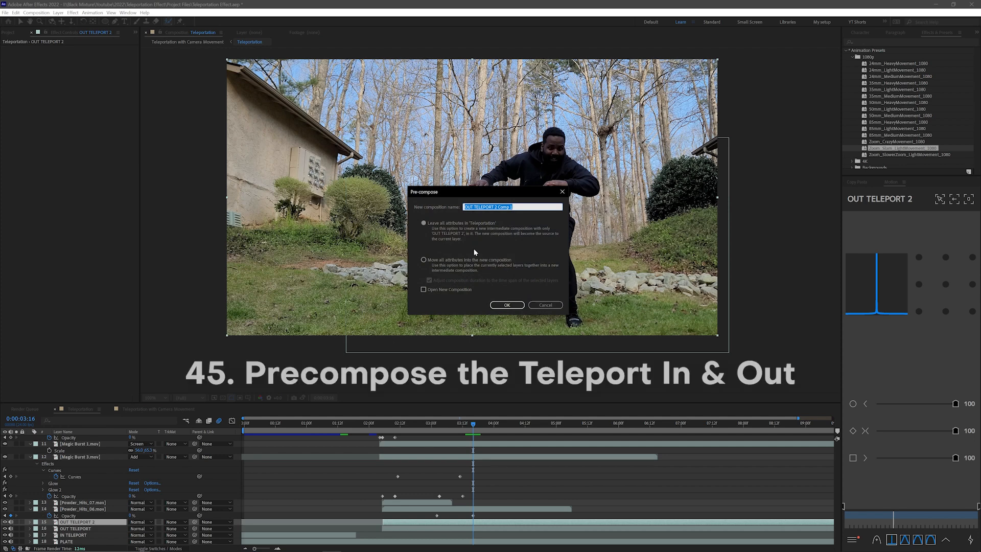
left_click(463, 260)
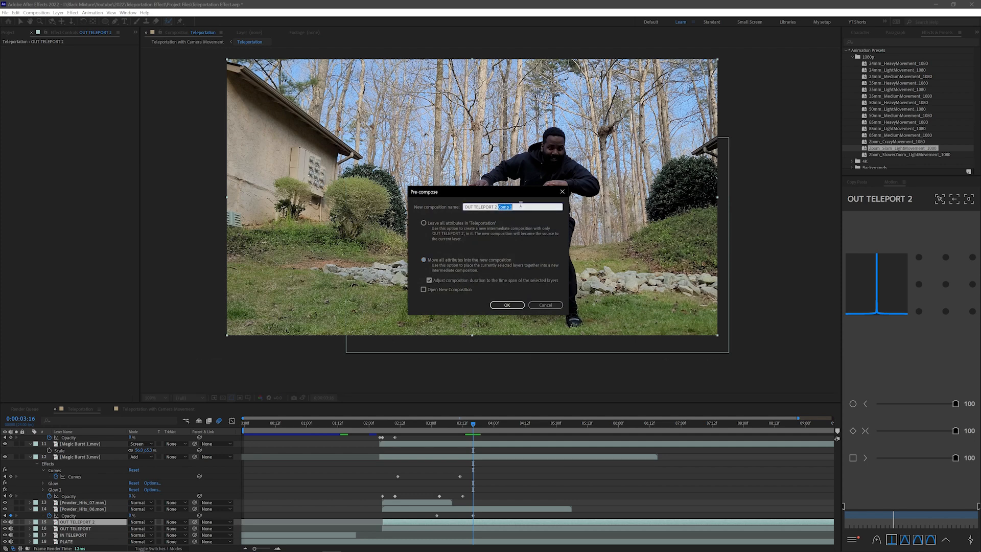
key("Return")
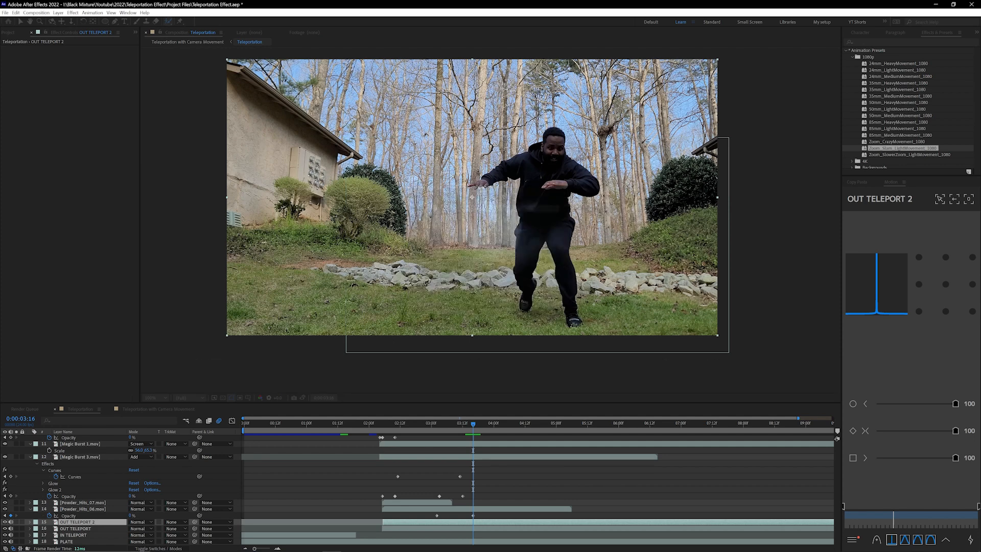
- Open the OUT TELEPORT 2 roto composition and freeze the man's analyzed Roto Brush frames
double_click(97, 521)
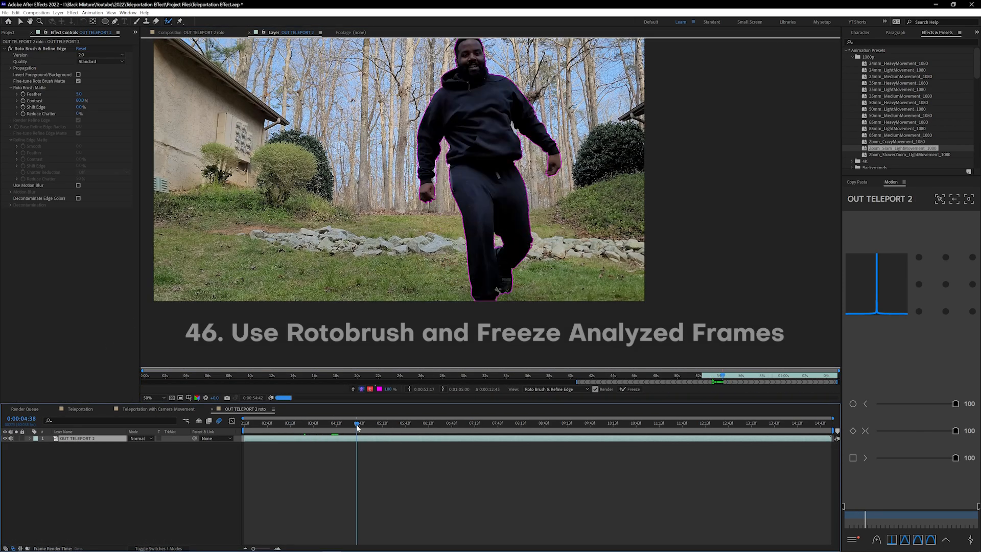
left_click(632, 390)
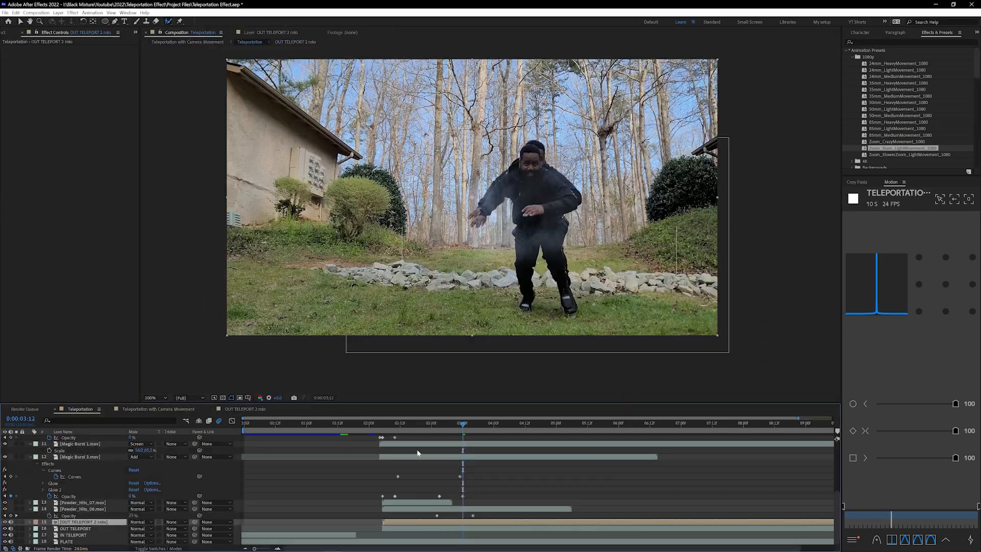
left_click(174, 522)
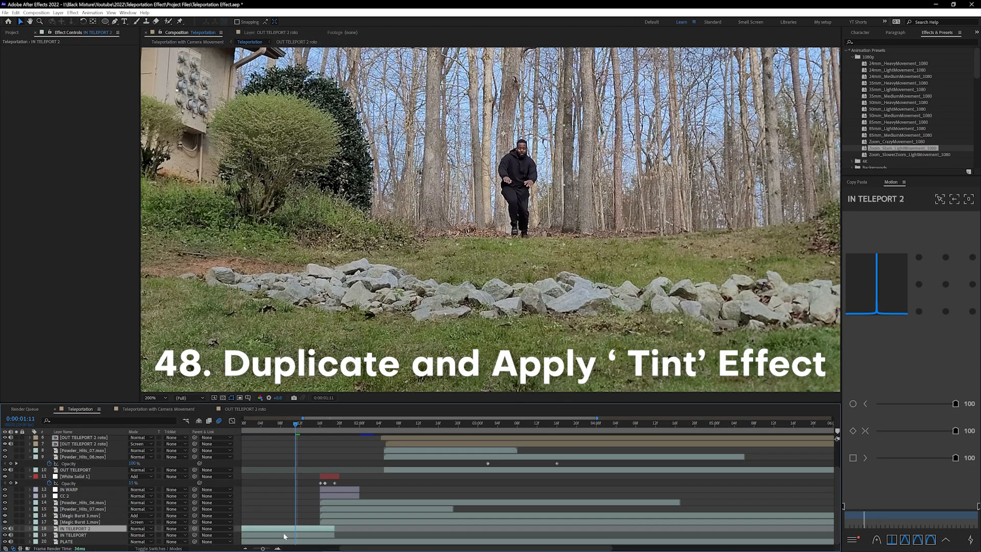
- Precompose the IN TELEPORT 2 layer and set its tinted roto duplicate to the Screen blending mode
key("ctrl+shift+c")
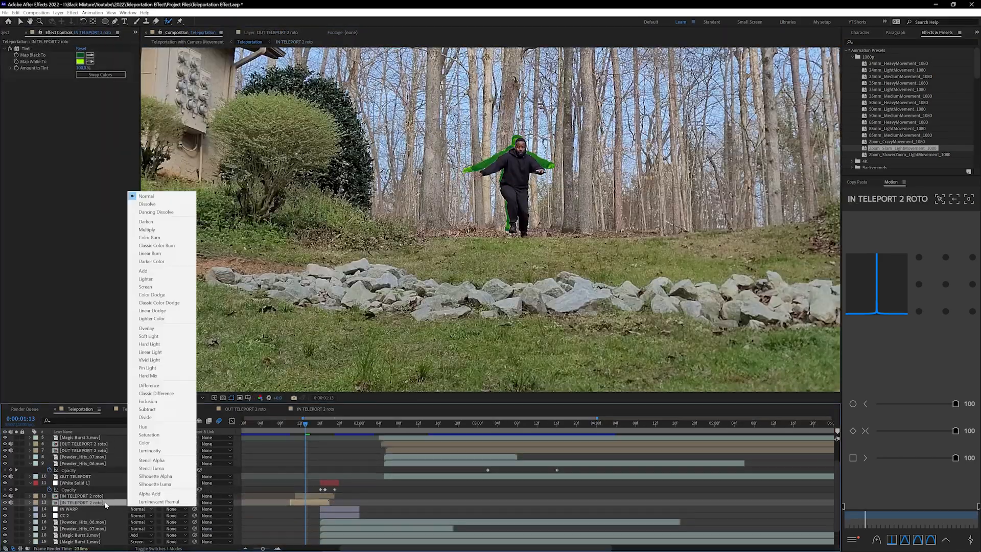
left_click(146, 287)
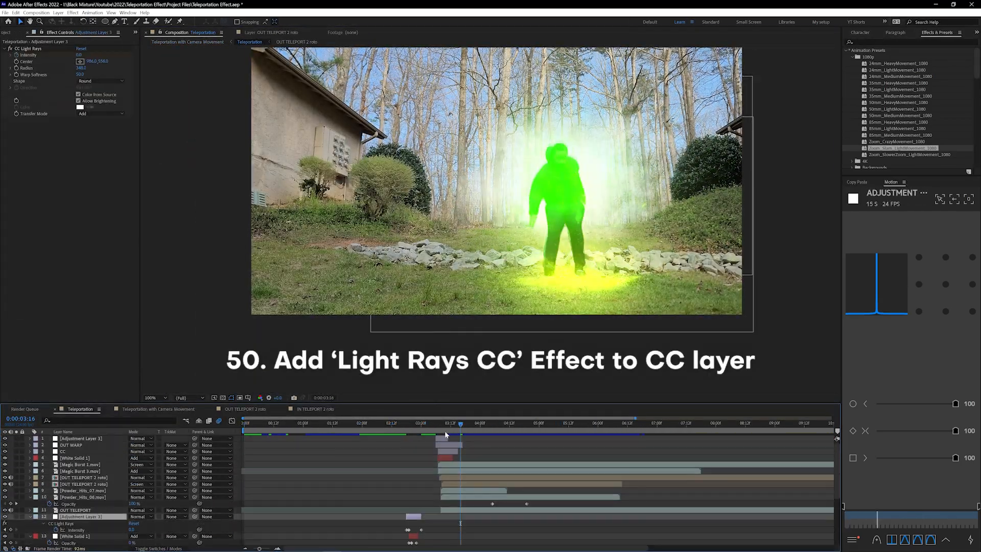
- Scrub the Teleportation composition to check the green glow and CC Light Rays
left_click_drag(445, 430, 329, 432)
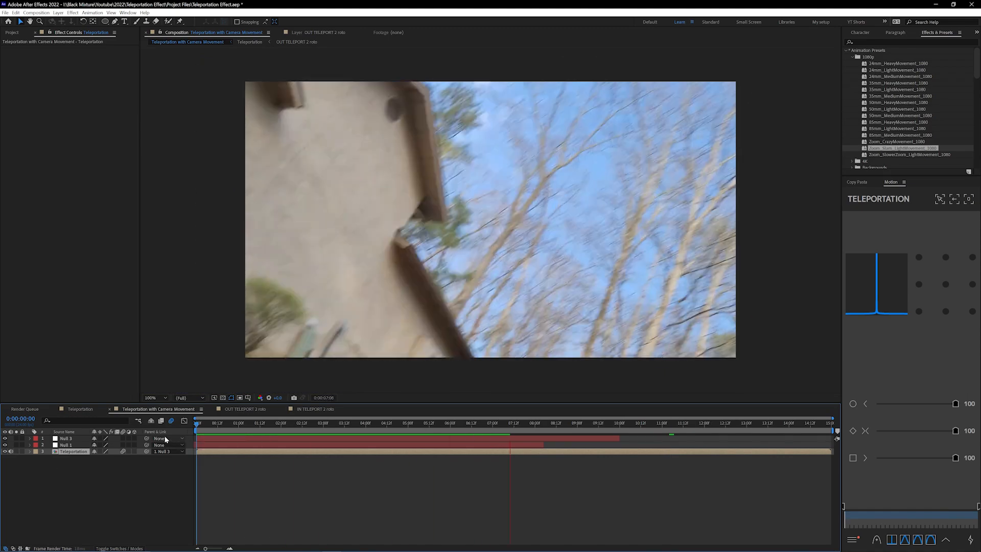
- Keyframe a slight scale reduction on Null 3 just before the six-second mark and scrub across the change
left_click(424, 430)
left_click(66, 438)
key("s")
left_click(50, 444)
left_click_drag(103, 444, 96, 444)
left_click_drag(96, 445, 102, 444)
left_click(453, 425)
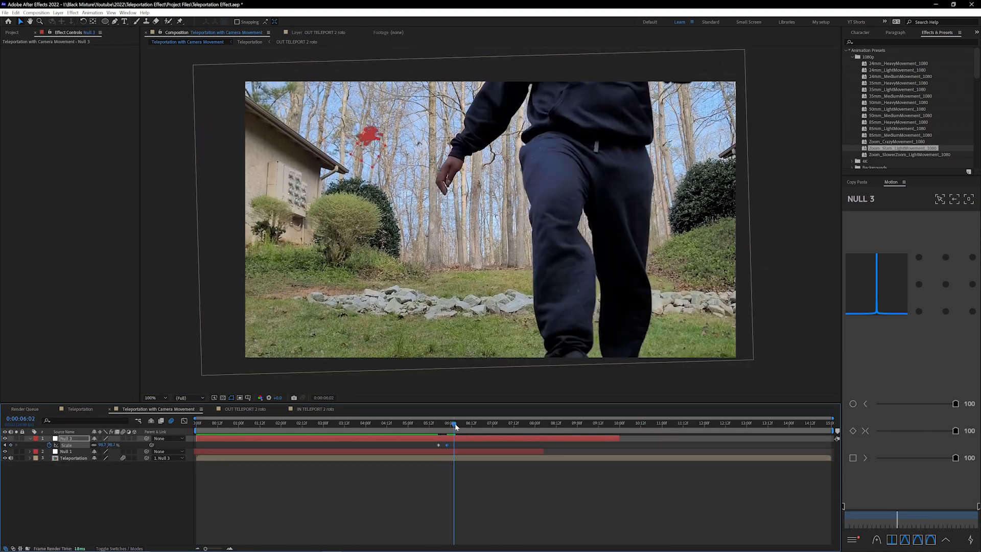
left_click_drag(454, 424, 418, 423)
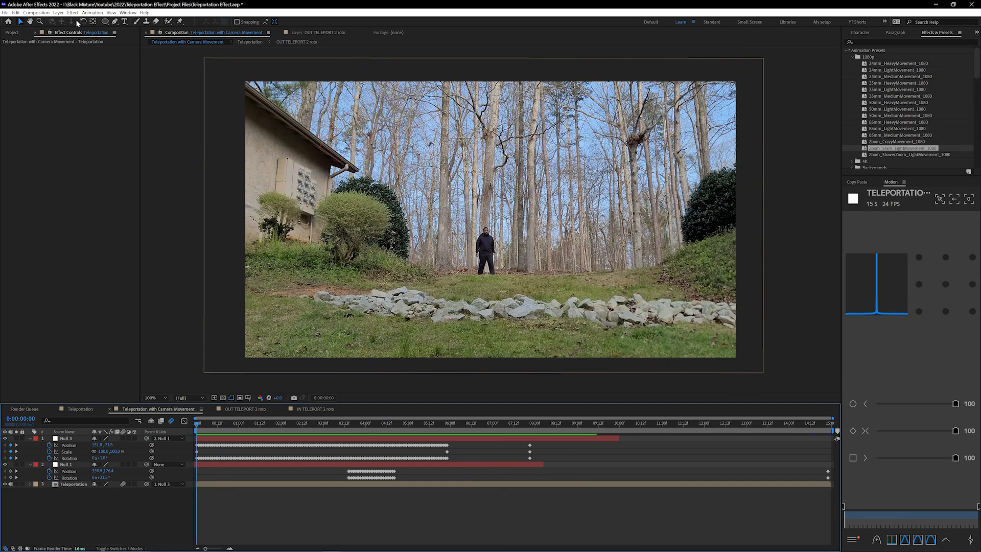
- Save the project and add the Teleportation with Camera Movement composition to the render queue
left_click(5, 12)
left_click(26, 79)
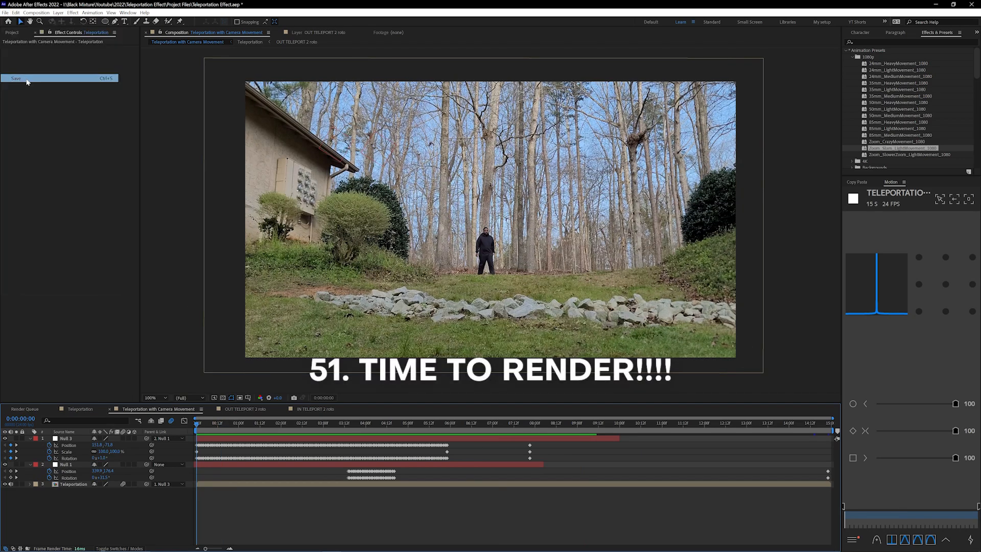
left_click(36, 13)
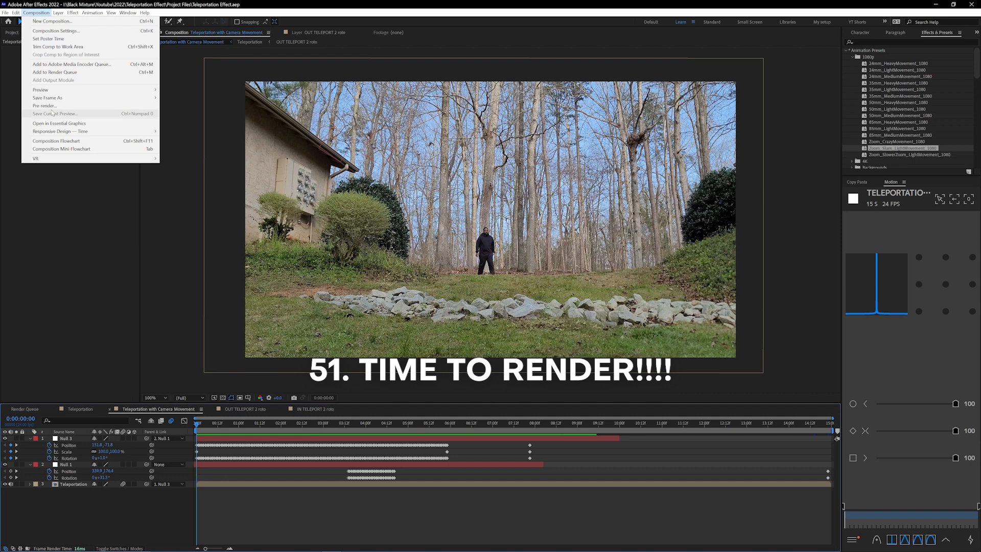
left_click(55, 72)
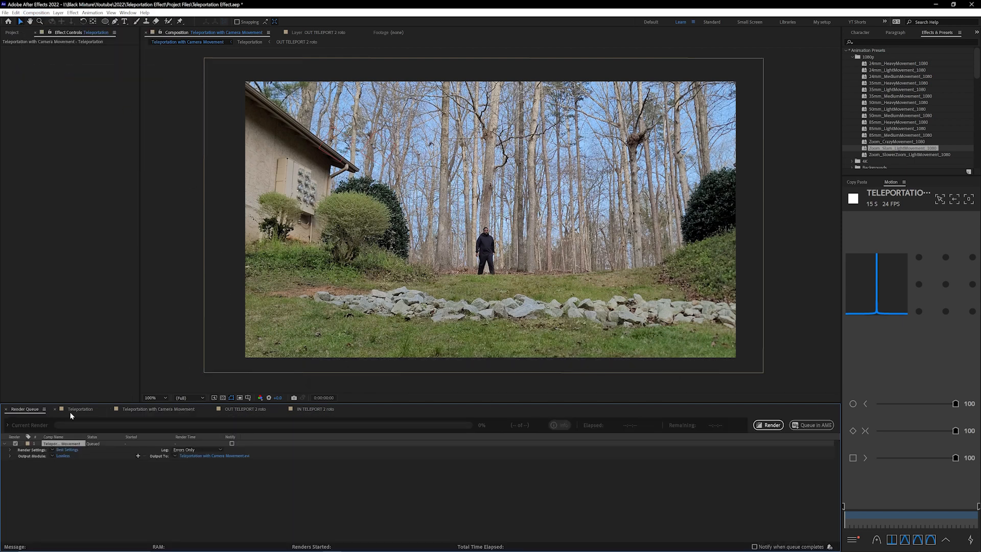
- Set the render's output module to QuickTime format with the Apple ProRes 422 LT codec
left_click(61, 457)
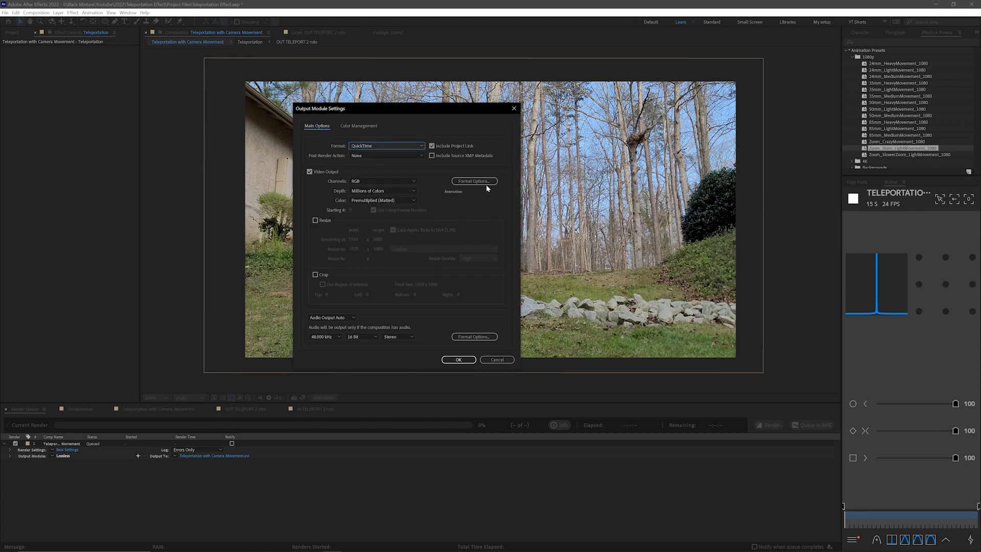
left_click(395, 118)
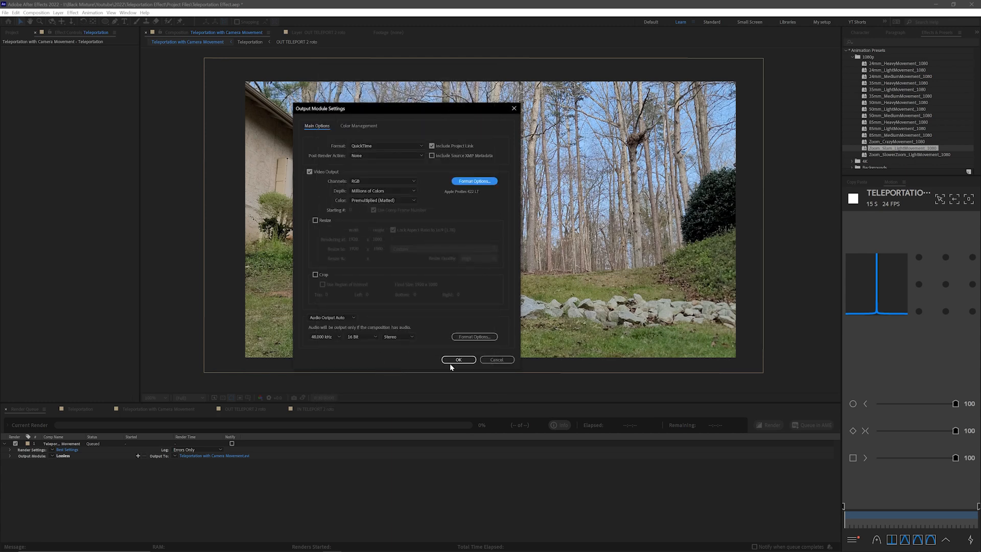
left_click(459, 360)
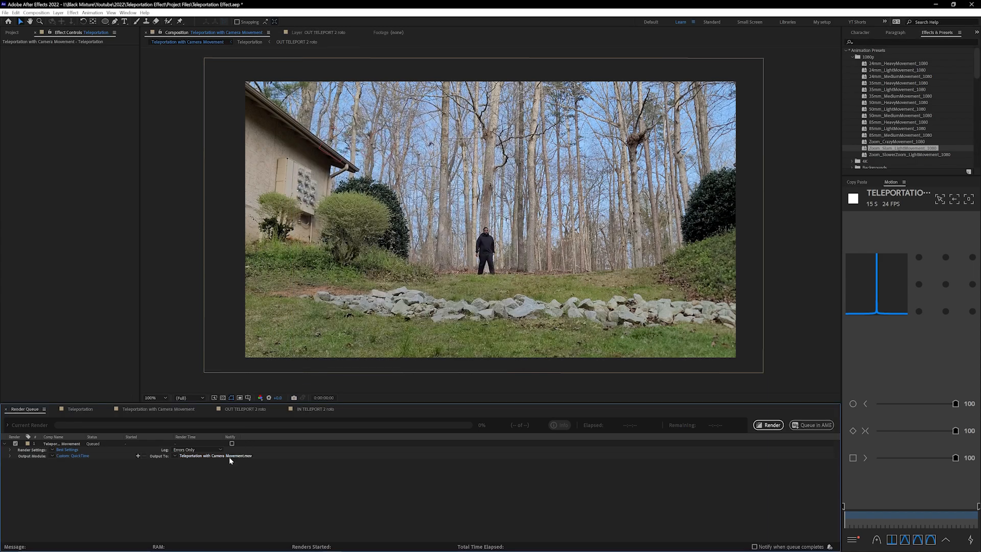
- Open the output file destination for the queued Teleportation with Camera Movement render
left_click(236, 456)
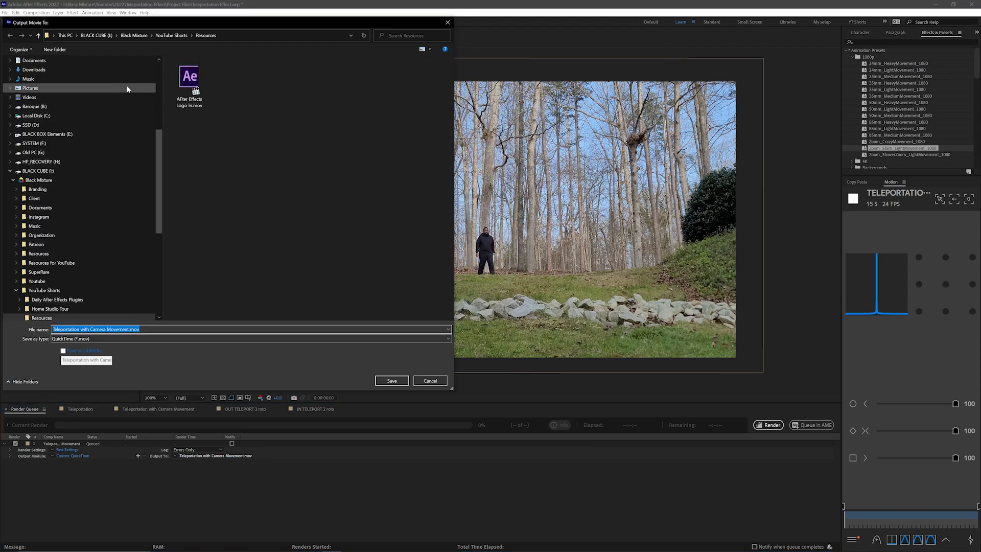